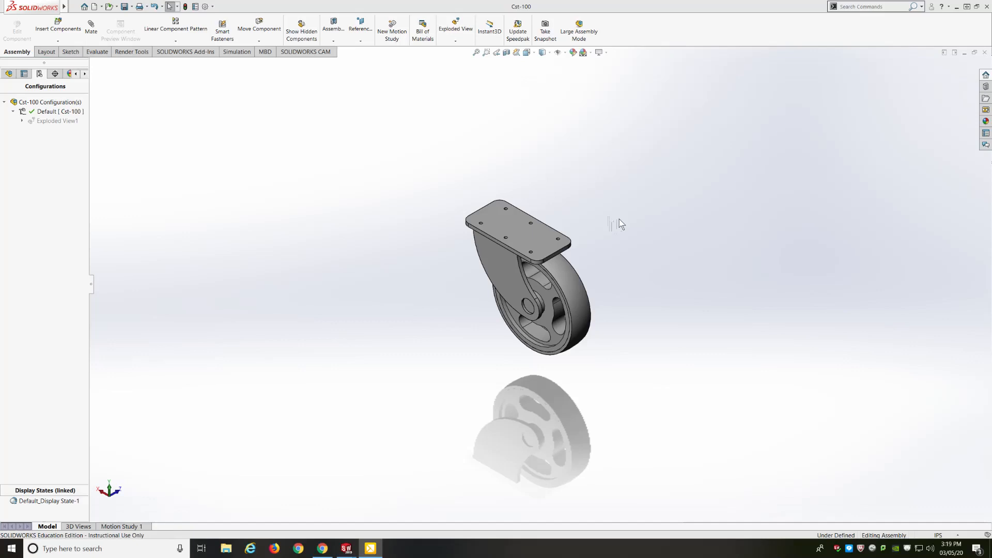
Switch from the caster assembly to the Part02 document and view the plate at an angle
scroll(592, 252, "down", 1)
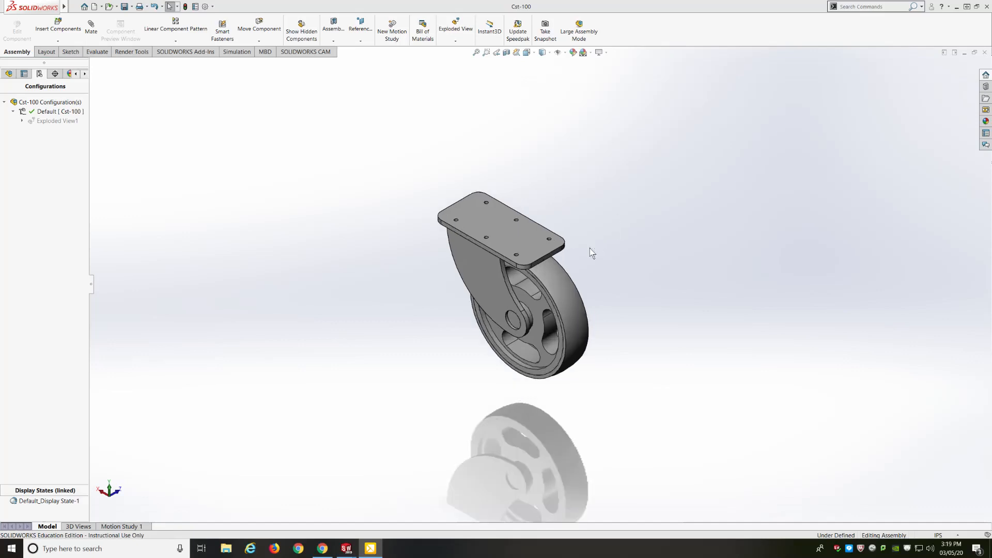
scroll(457, 373, "down", 1)
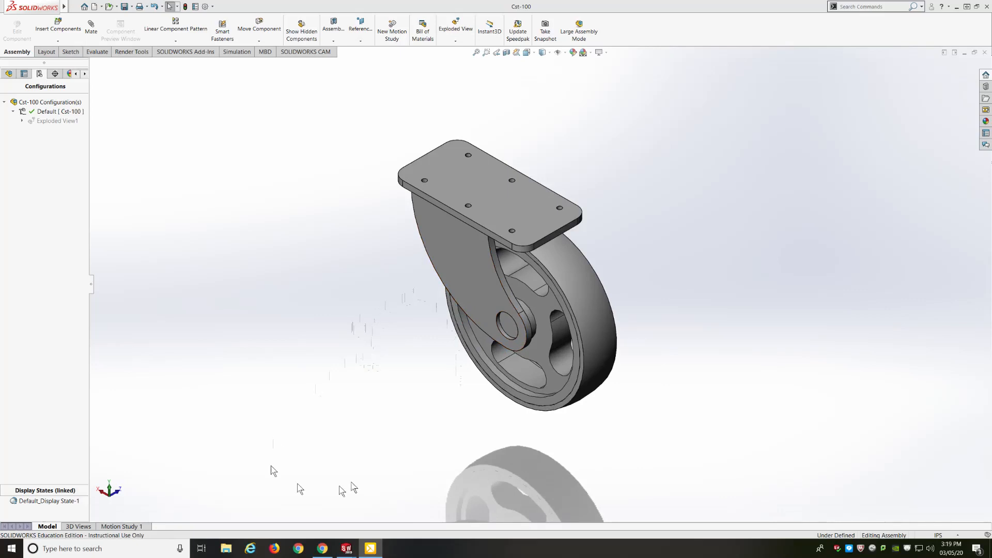
mouse_move(345, 548)
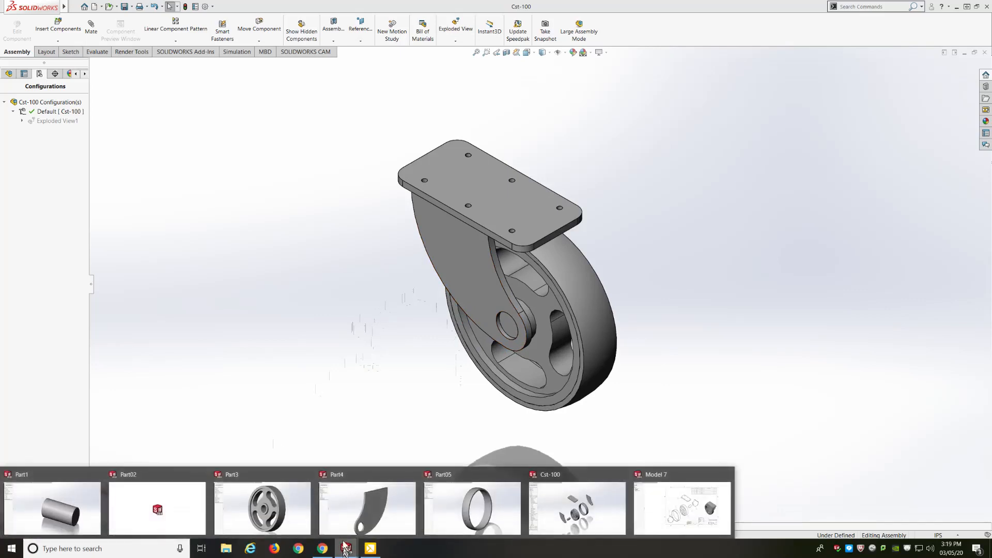
mouse_move(273, 517)
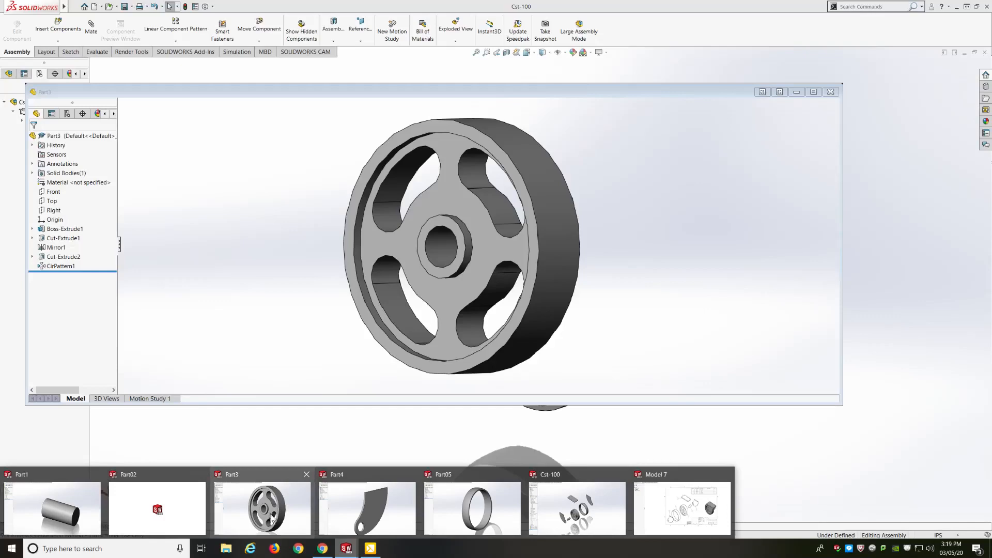
left_click(146, 509)
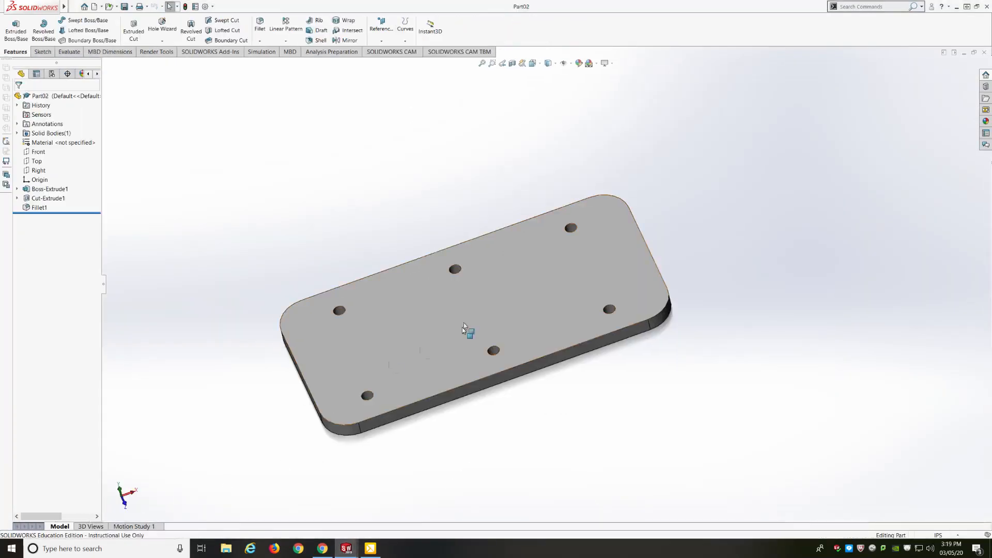
middle_click_drag(268, 380, 222, 367)
scroll(211, 357, "down", 2)
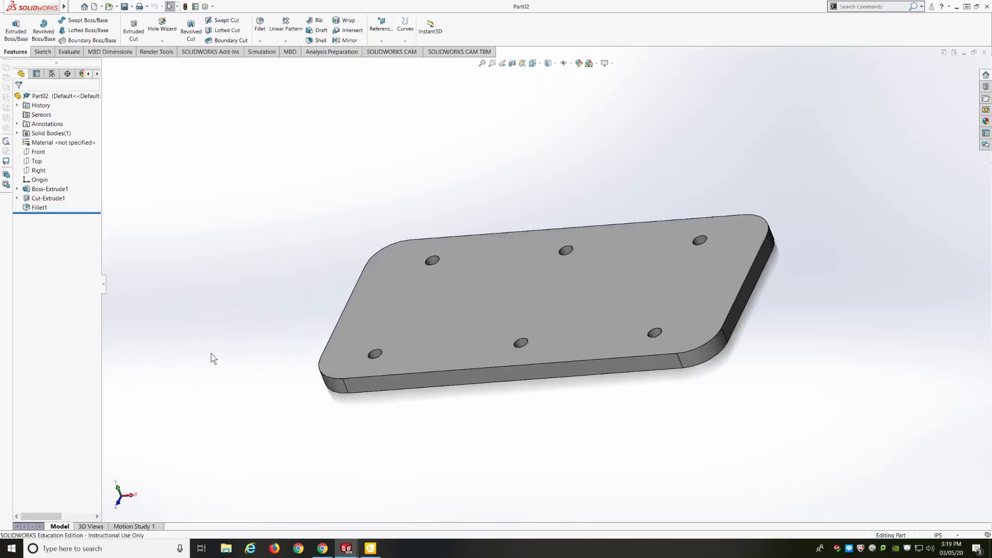
scroll(538, 317, "down", 1)
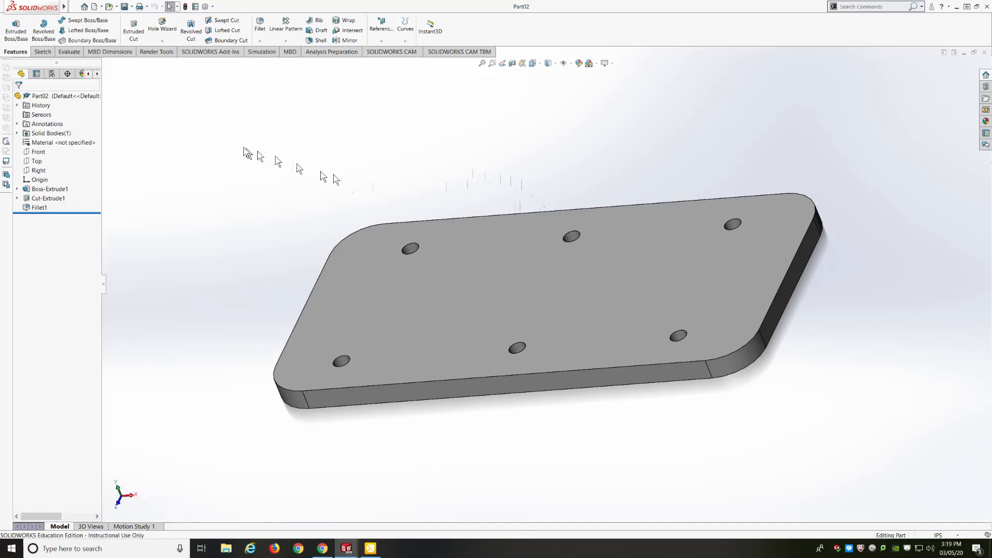
Assign the Alloy Steel (SS) material from the Steel category to Part02 and save the part
left_click(51, 144)
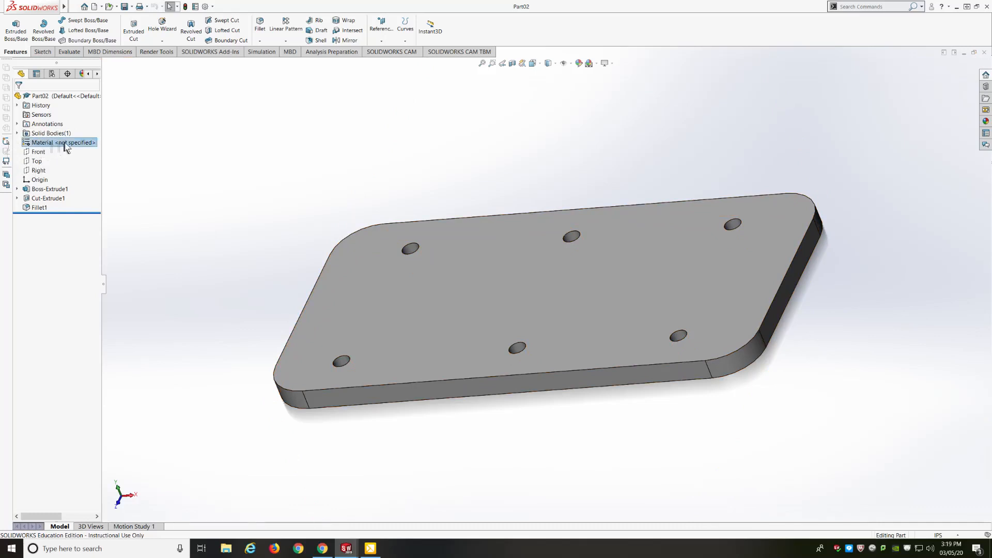
right_click(72, 147)
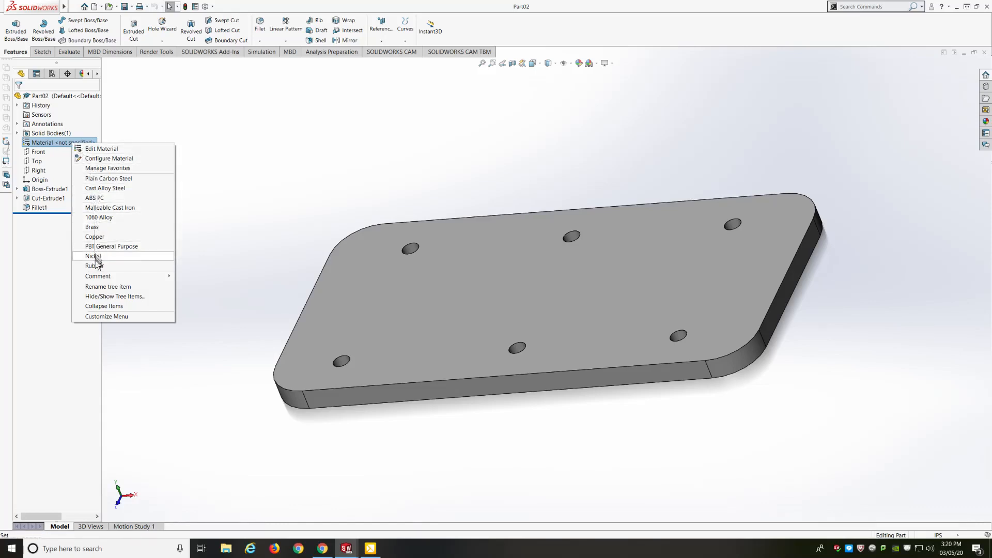
left_click(96, 150)
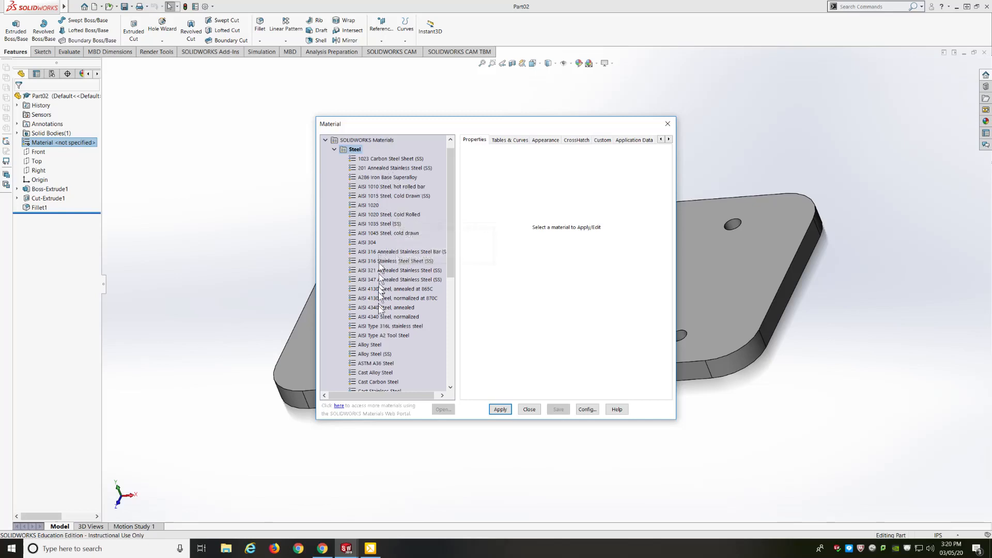
left_click(368, 354)
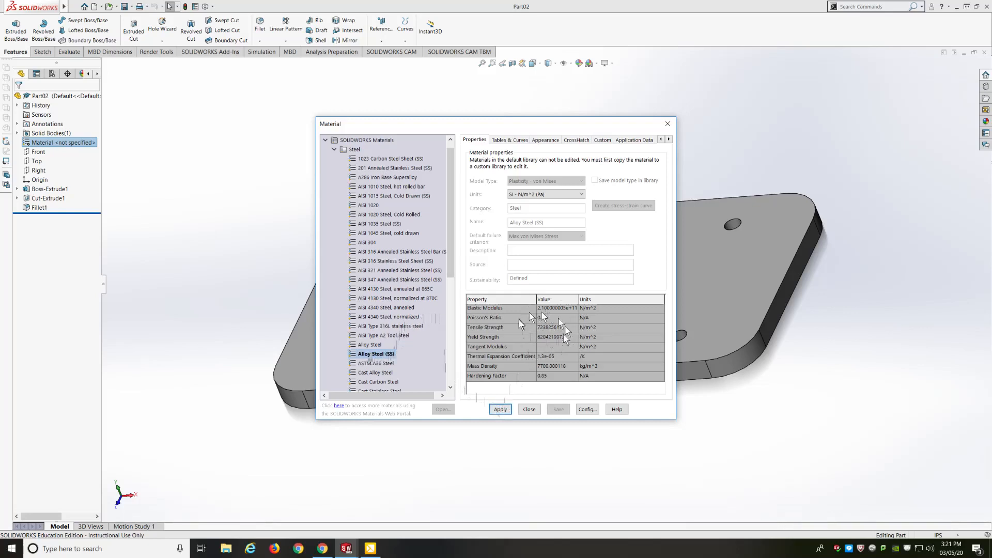
left_click(500, 409)
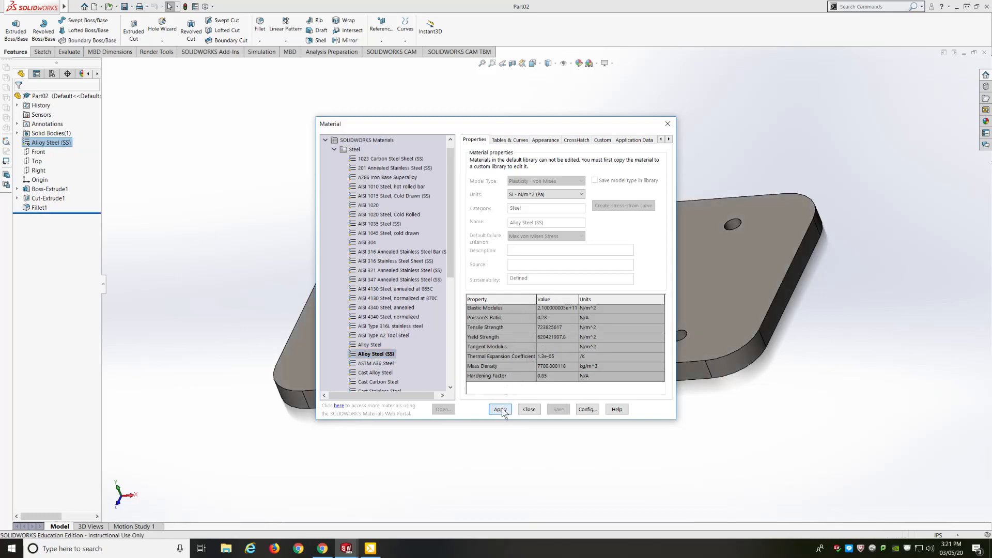
left_click(530, 410)
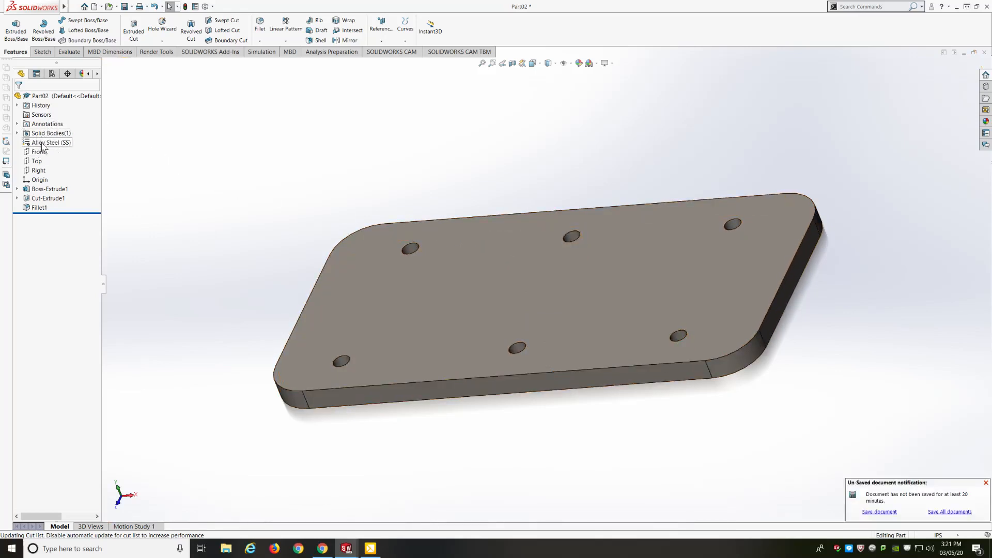
middle_click_drag(497, 322, 494, 298)
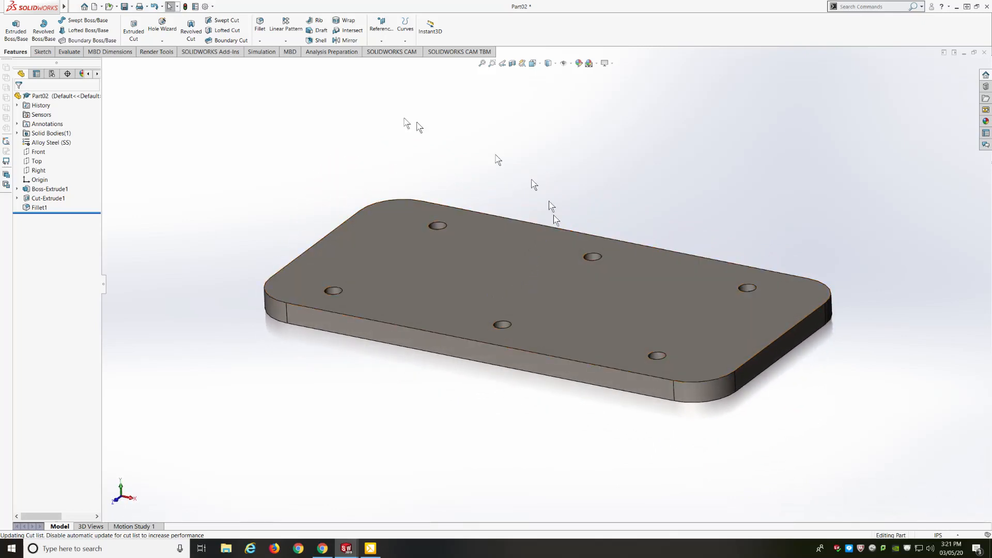
left_click(125, 6)
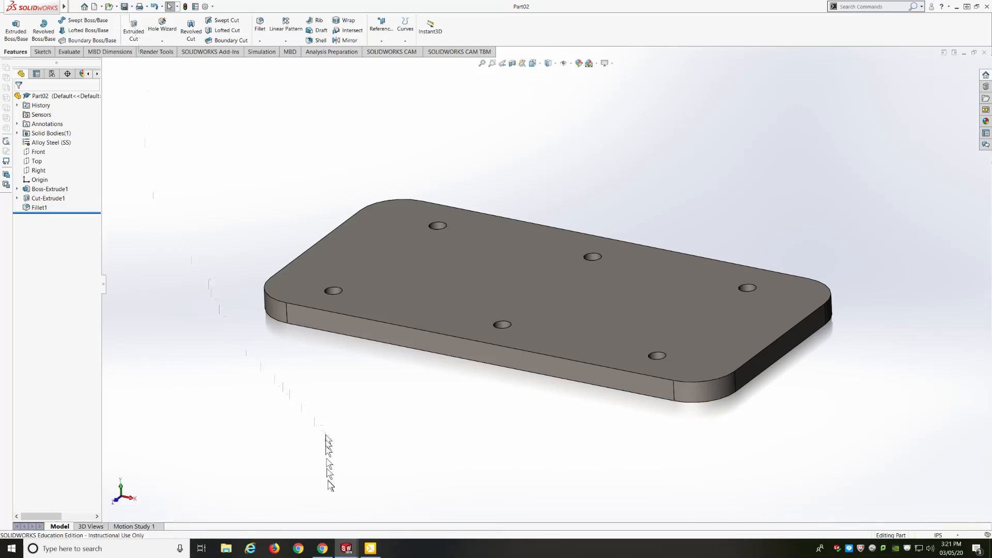
Switch to the Part4 document and display the Copper appearances from the Metal category of the appearance library
mouse_move(341, 548)
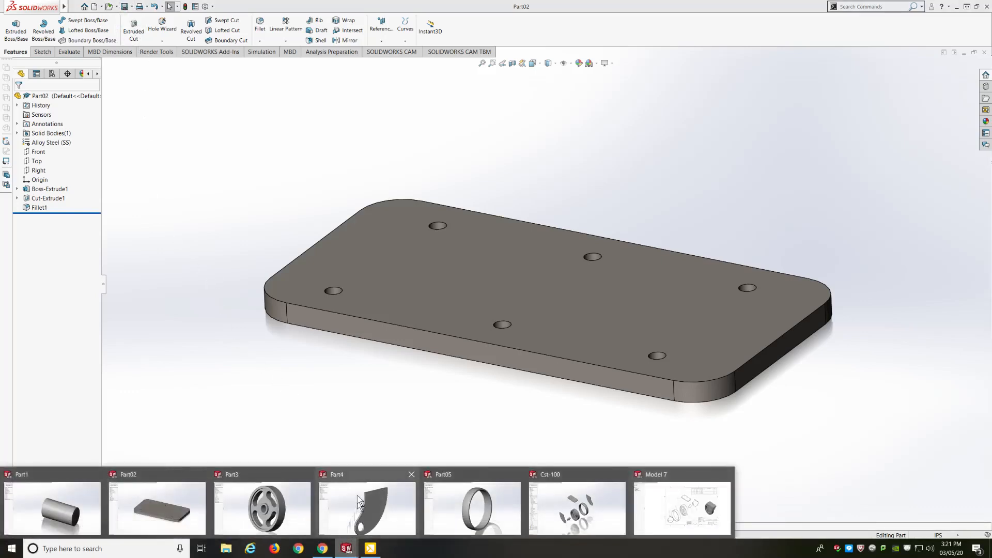
left_click(358, 497)
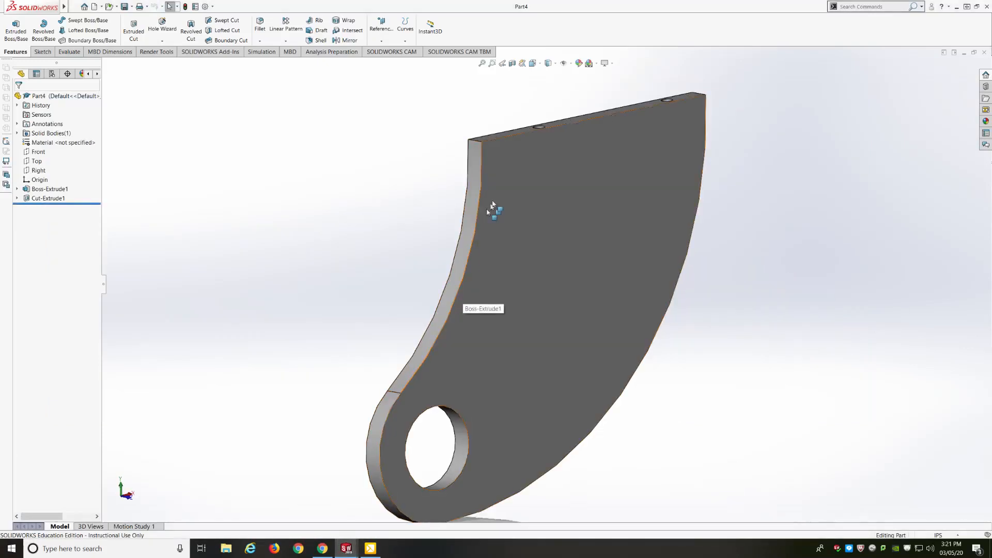
scroll(543, 269, "down", 2)
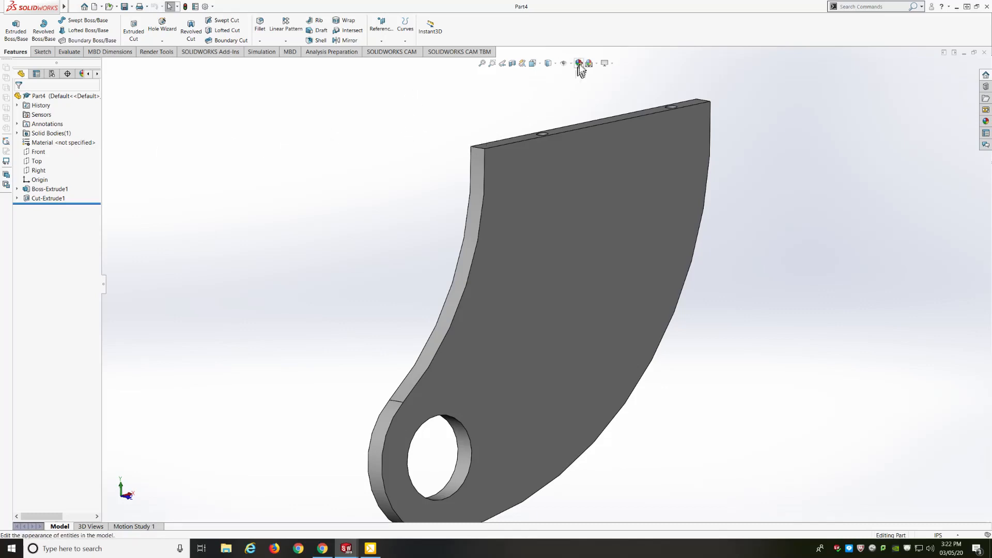
left_click(985, 123)
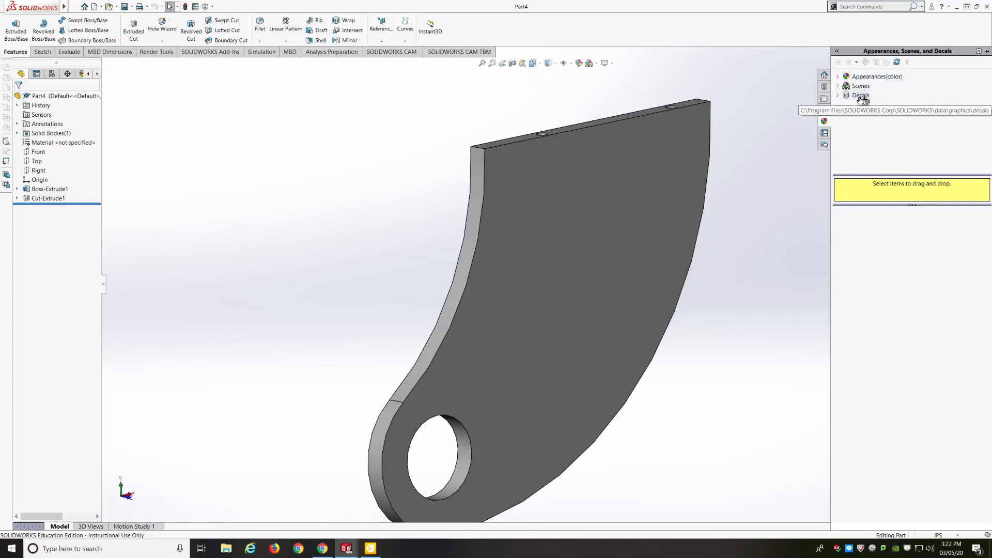
left_click(838, 77)
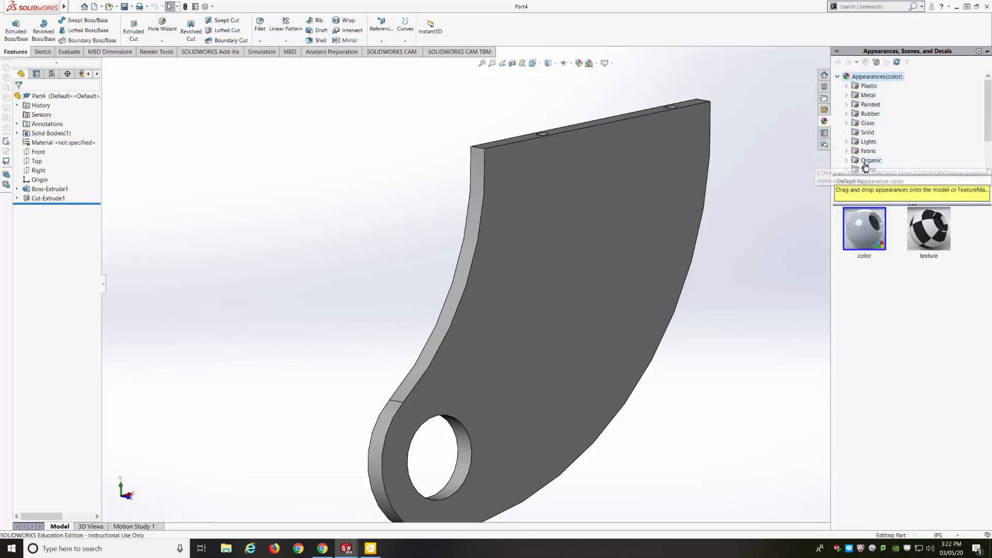
left_click(847, 96)
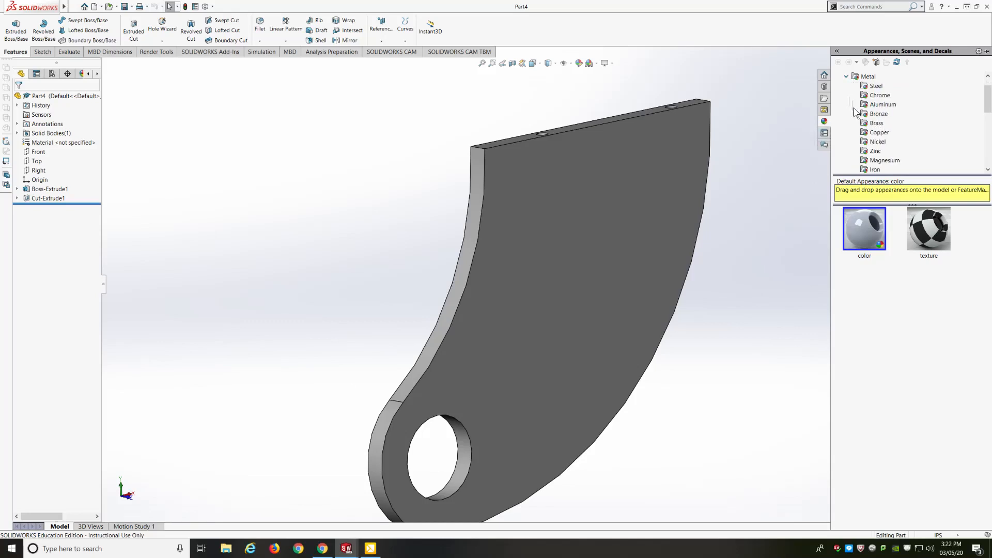
left_click(878, 132)
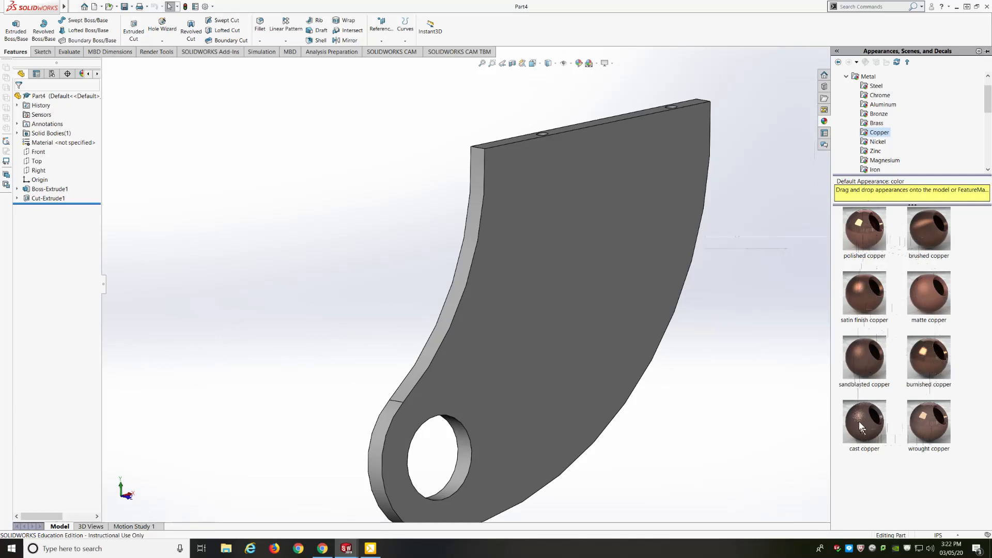
Apply the polished copper appearance to the whole of Part4 and save the part
mouse_move(882, 289)
mouse_move(866, 236)
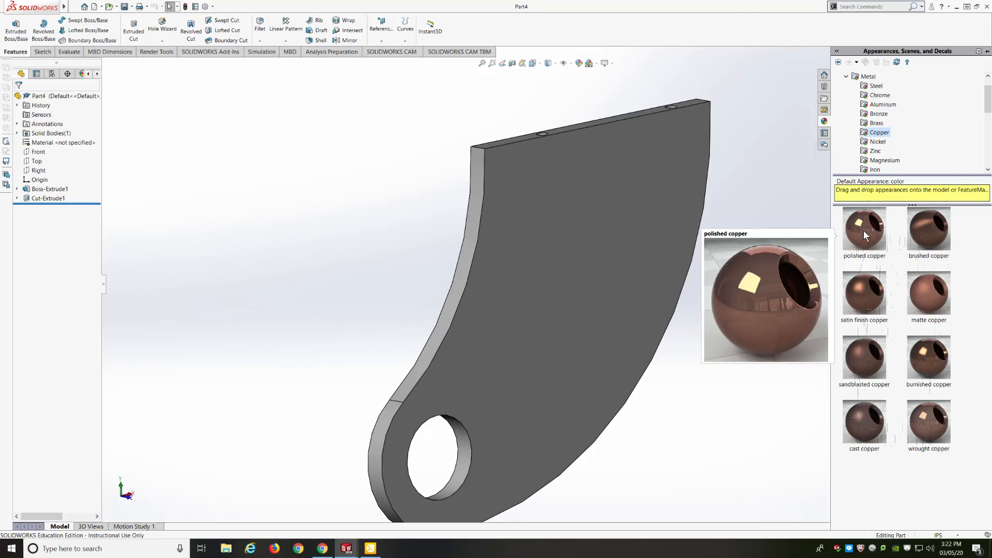
left_click(864, 230)
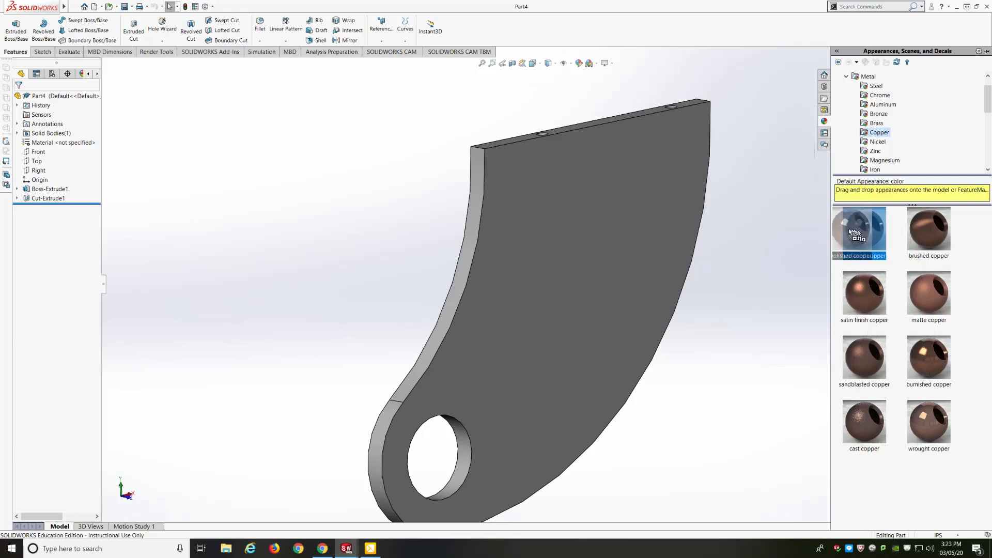
left_click_drag(864, 231, 616, 197)
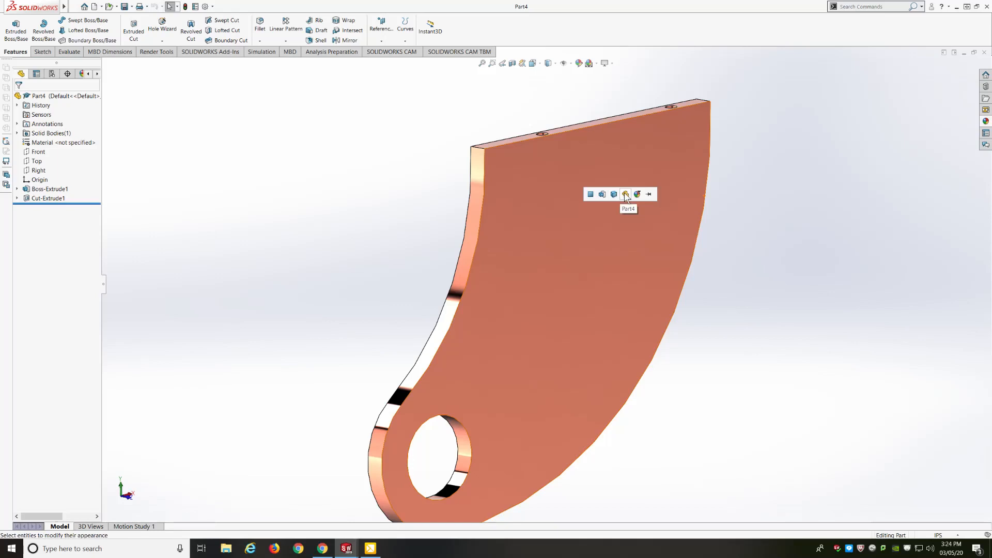
left_click(625, 194)
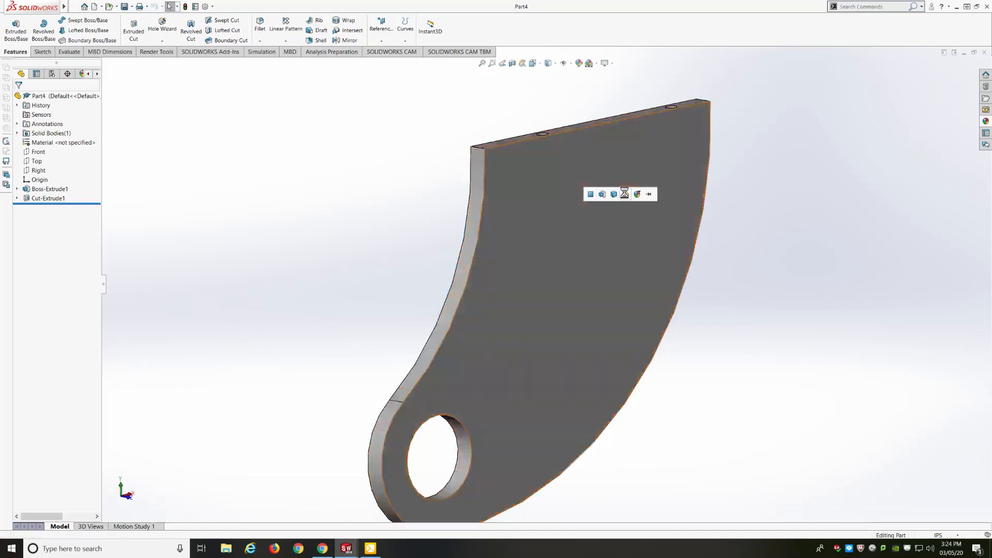
middle_click_drag(355, 226, 333, 253)
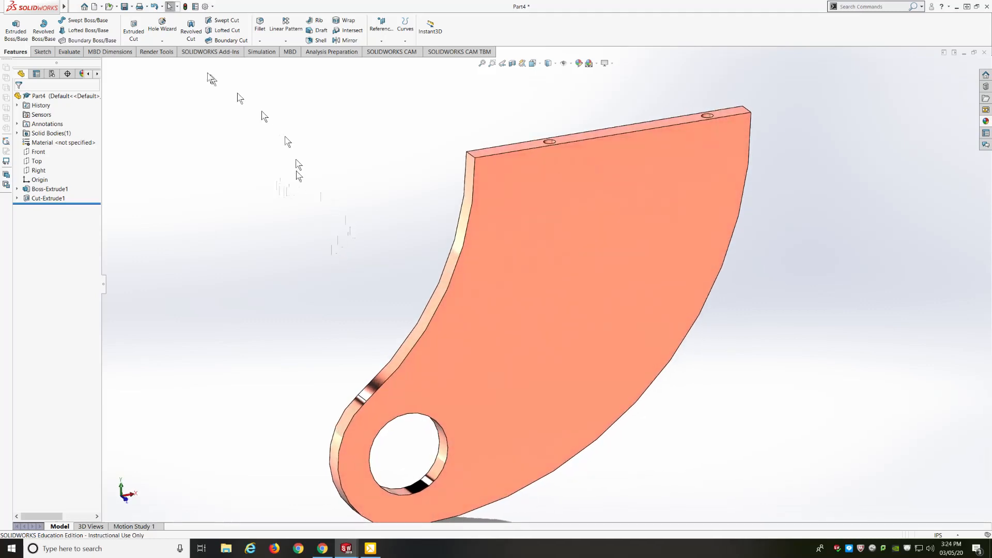
left_click(125, 6)
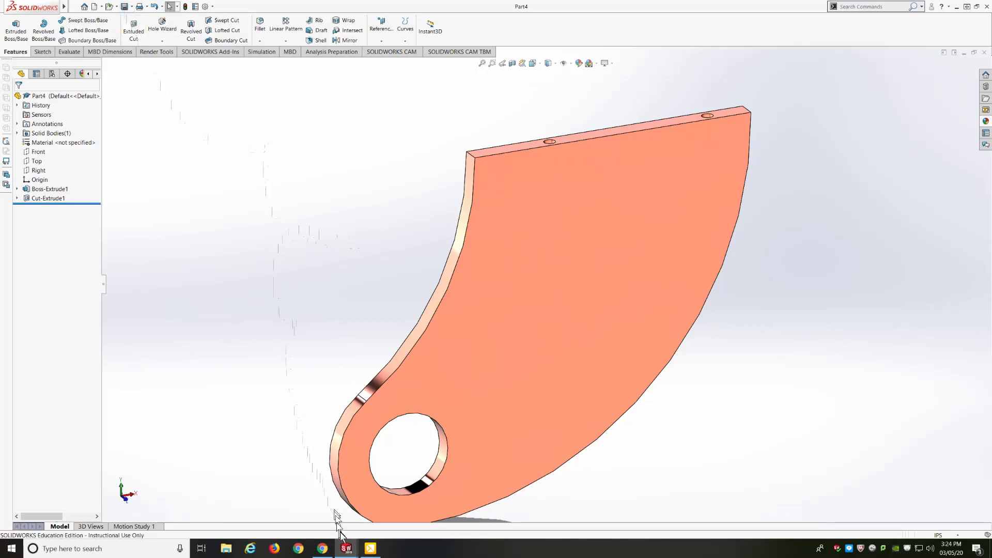
Return to the Cst-100 assembly, rebuild it with the changed parts, and inspect the caster from several angles
mouse_move(345, 551)
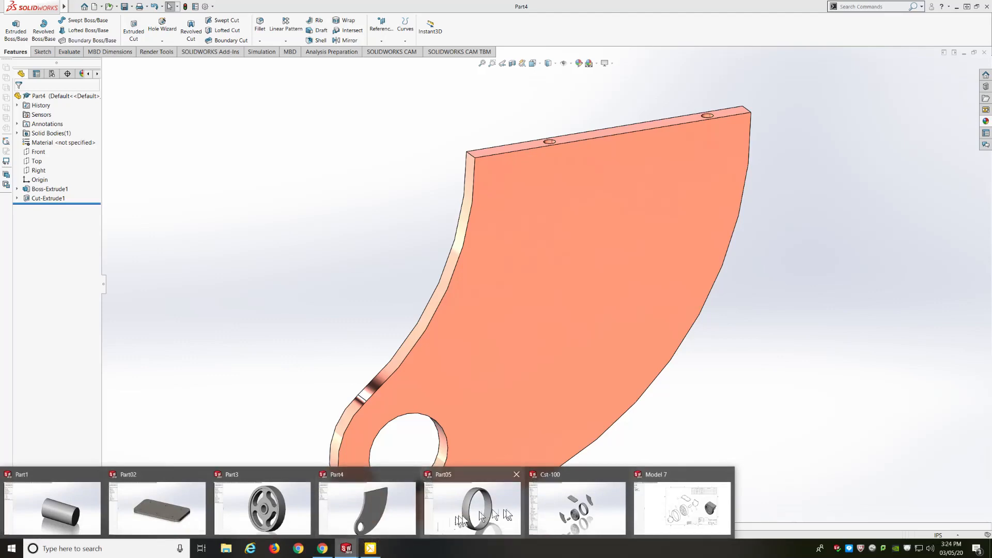
left_click(546, 505)
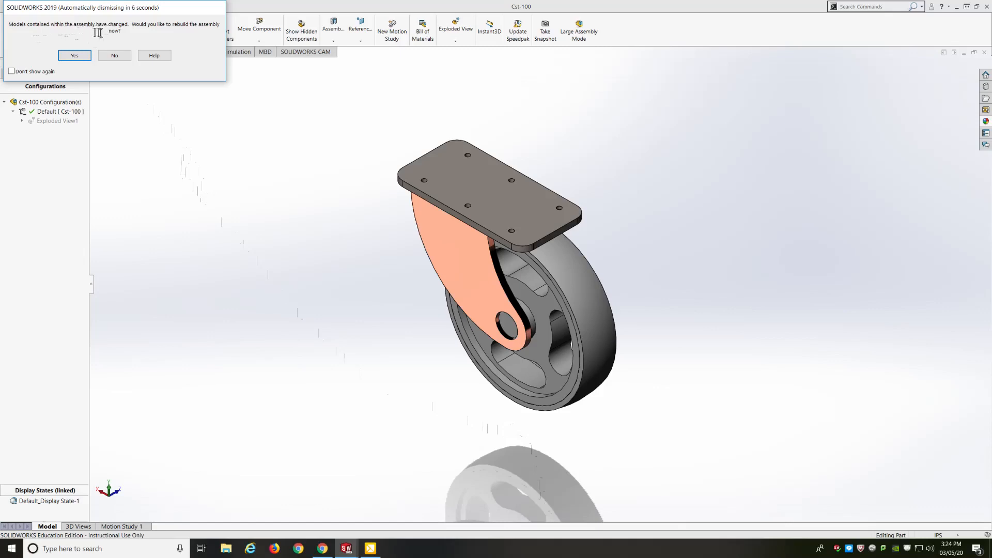
left_click(79, 54)
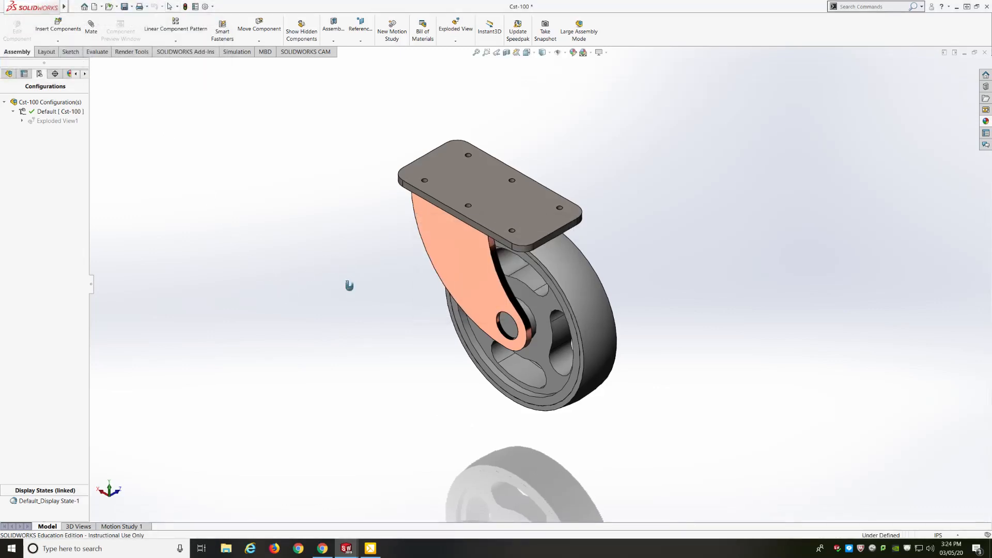
middle_click_drag(350, 283, 297, 336)
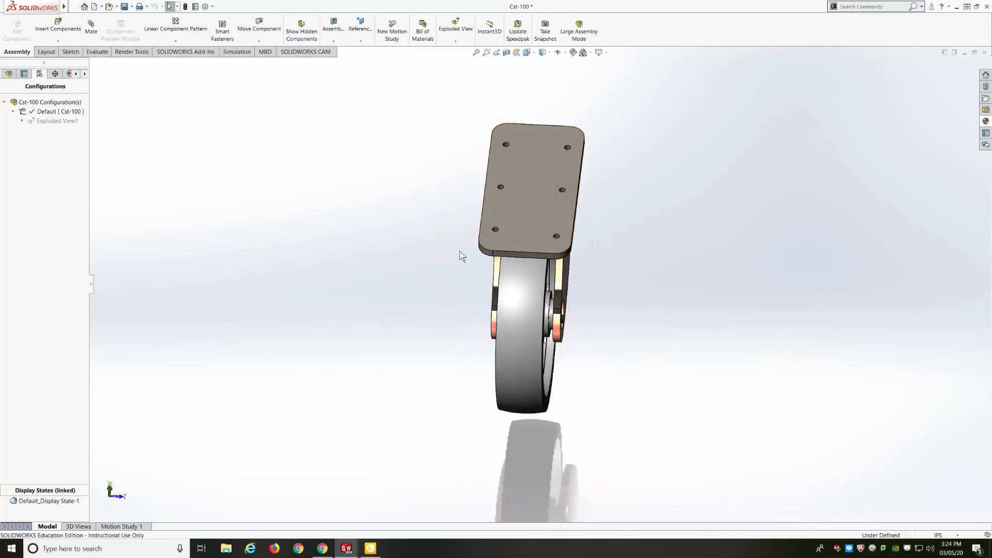
middle_click_drag(509, 221, 468, 259)
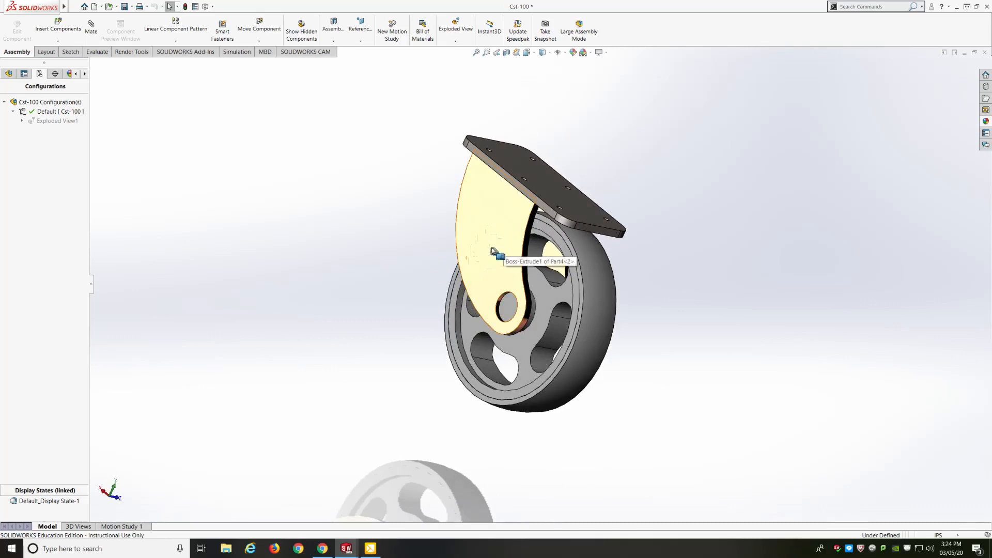
mouse_move(376, 318)
middle_mouse_down()
mouse_move(388, 317)
mouse_move(361, 316)
middle_mouse_up()
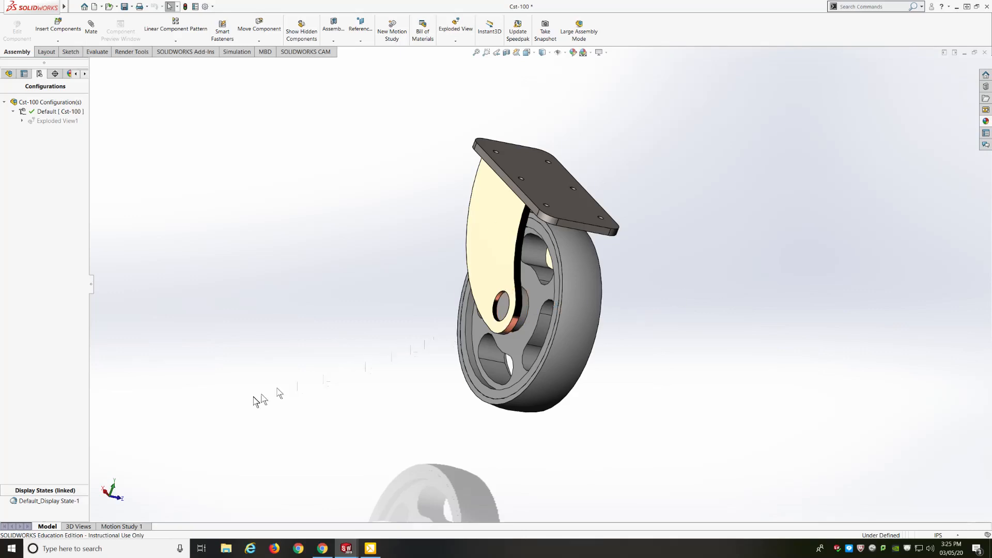
Switch to the Part05 document and display the Texture appearances from the Rubber category of the appearance library
left_click(346, 548)
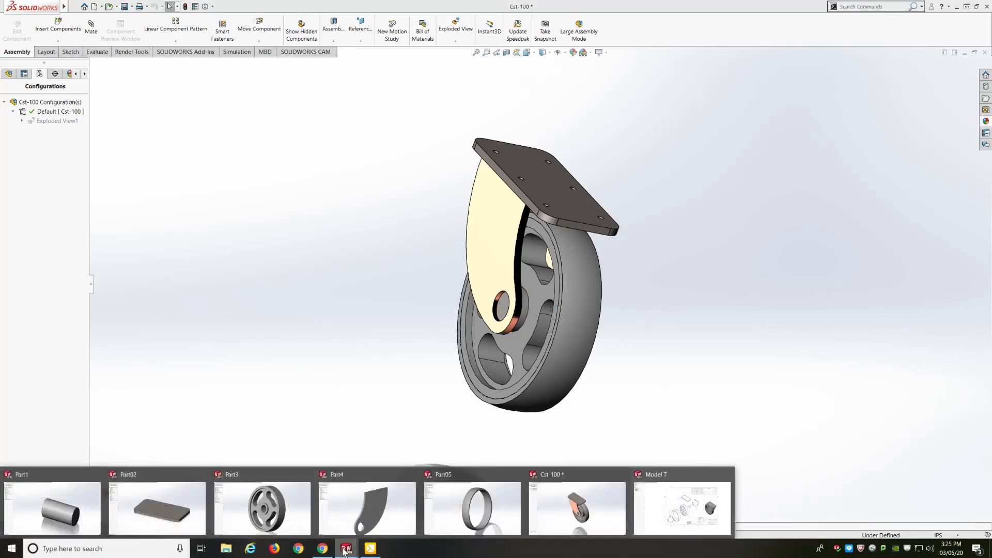
left_click(457, 494)
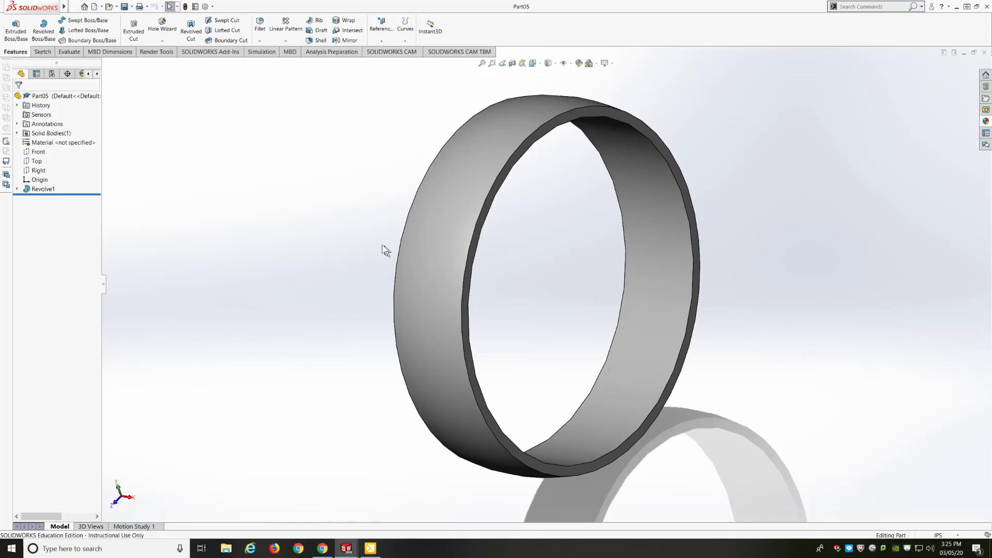
left_click(985, 121)
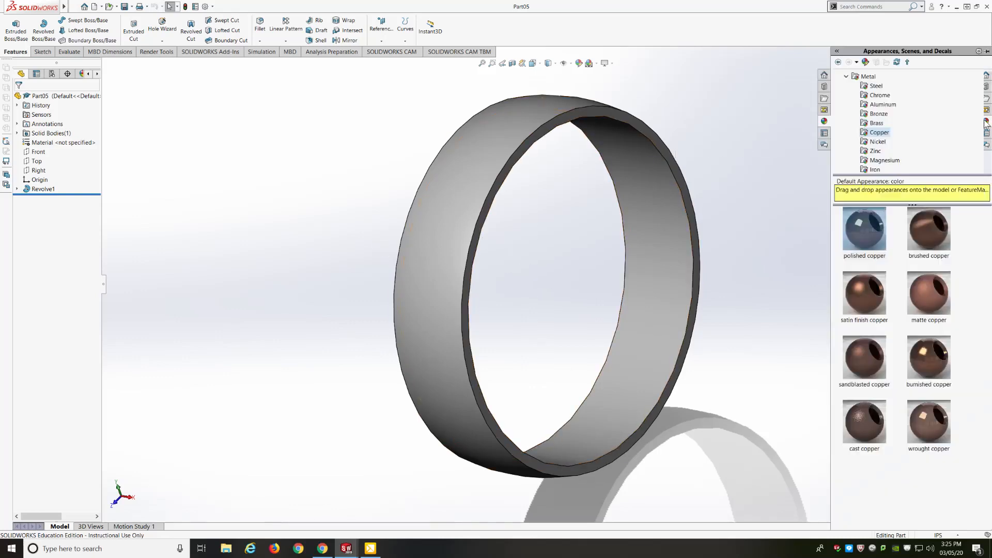
left_click(847, 77)
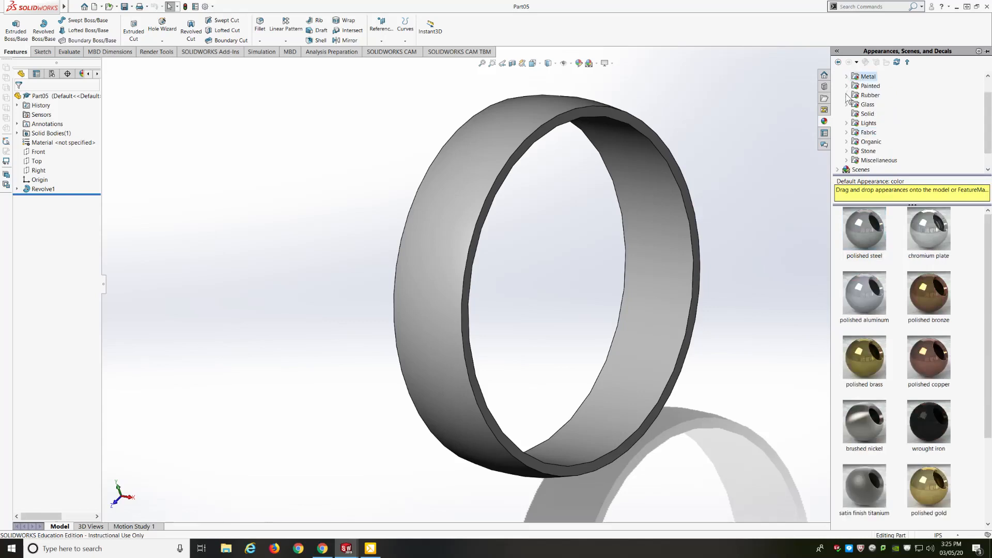
left_click(846, 95)
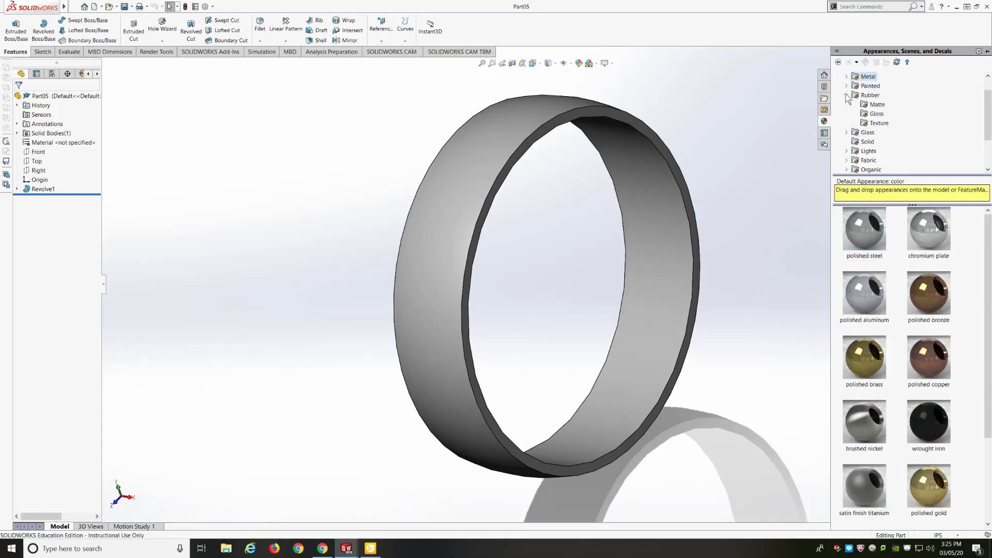
left_click(873, 124)
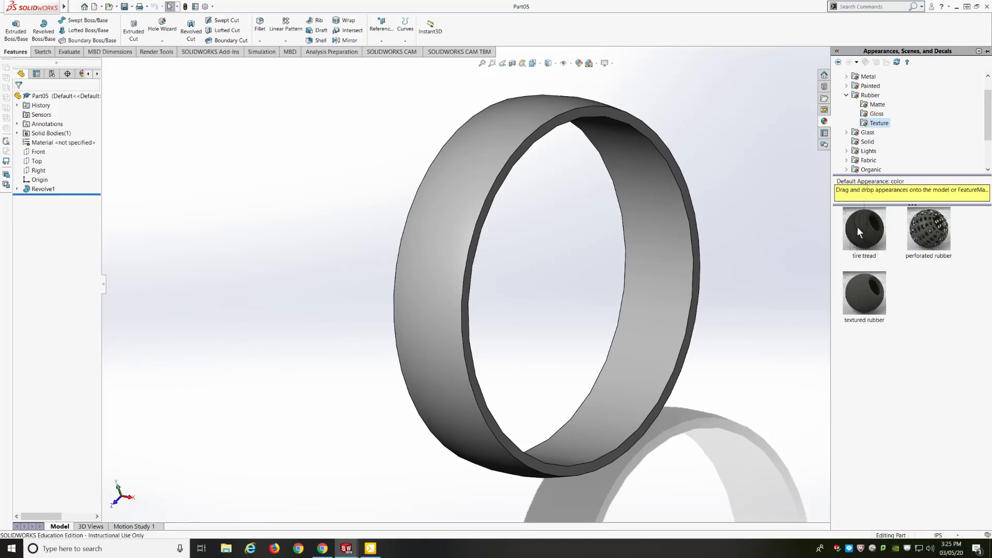
Apply the tire tread appearance to the whole of Part05 and inspect the ring's tread pattern
mouse_move(857, 227)
left_click_drag(858, 228, 457, 197)
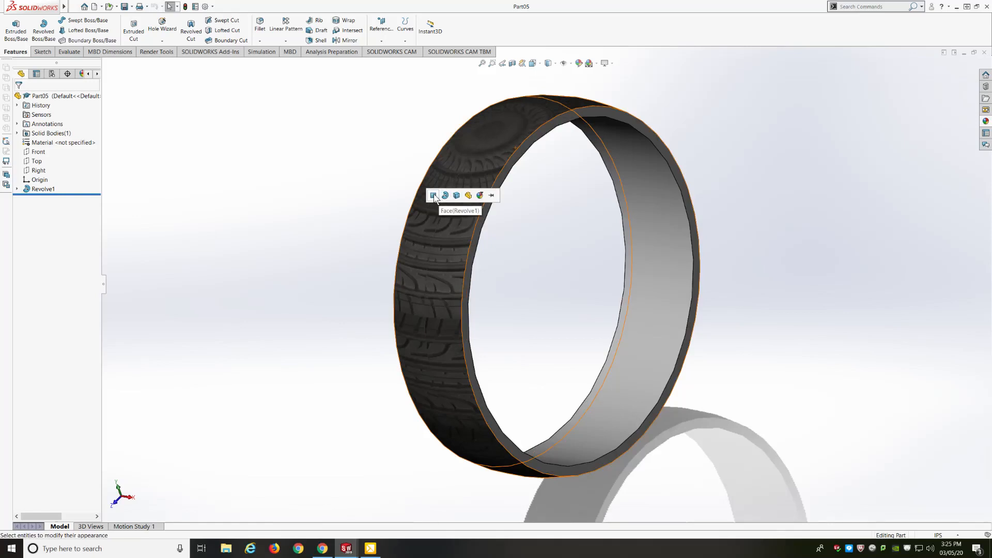
left_click(468, 196)
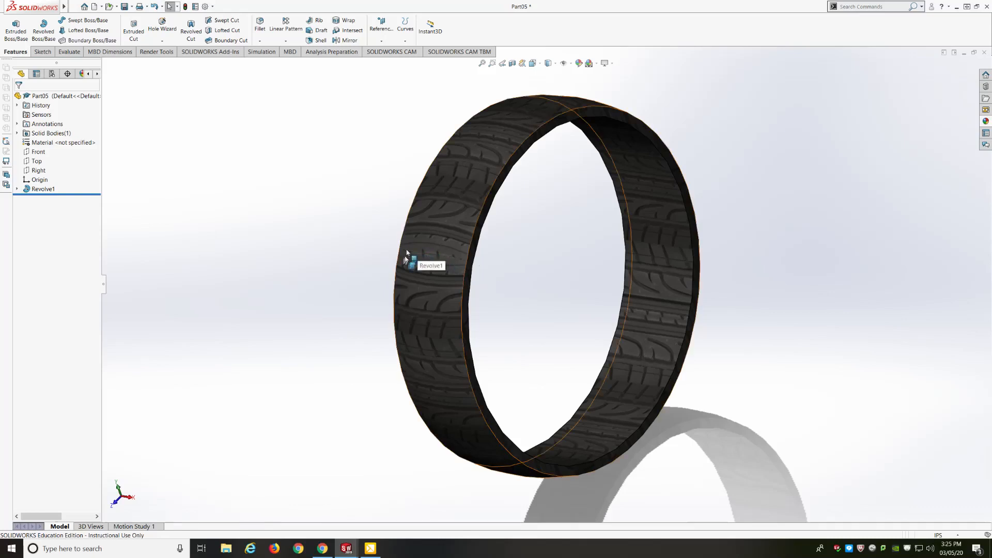
mouse_move(386, 250)
middle_mouse_down()
mouse_move(427, 257)
mouse_move(390, 254)
middle_mouse_up()
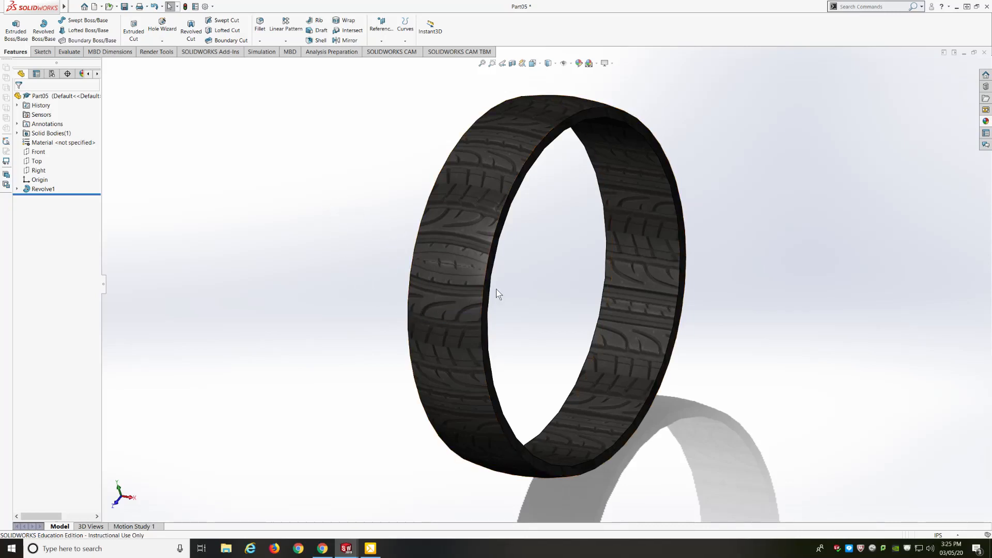
mouse_move(522, 296)
middle_mouse_down()
mouse_move(377, 281)
mouse_move(522, 284)
mouse_move(514, 289)
middle_mouse_up()
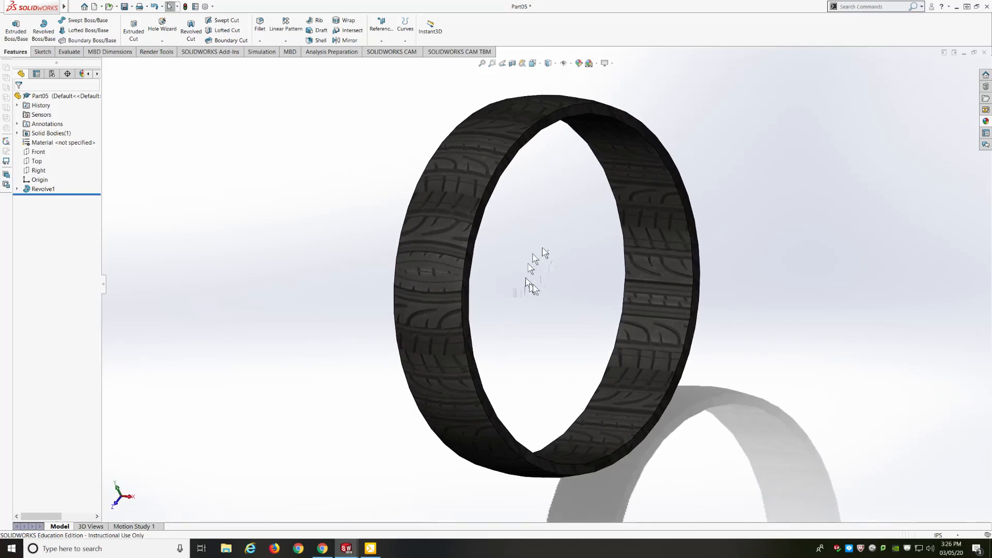
Open Part05's tire tread appearance for editing, shrink its texture frame, and display the mapping controls
left_click(579, 64)
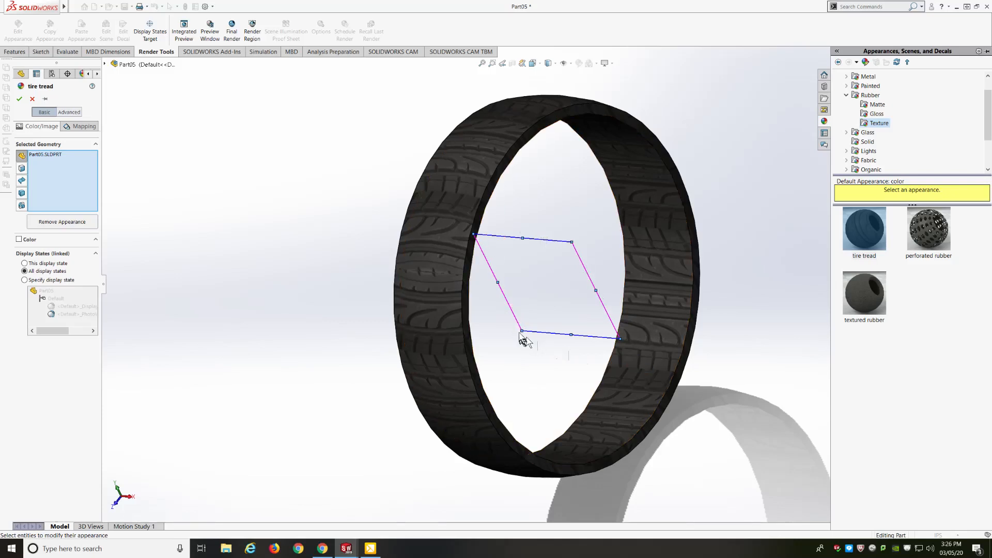
left_click_drag(522, 330, 528, 311)
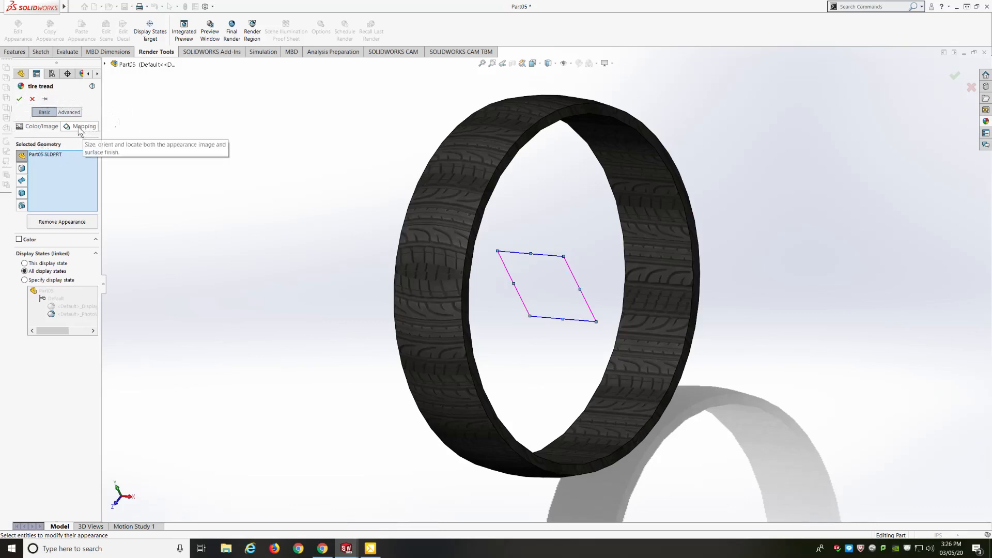
left_click(79, 128)
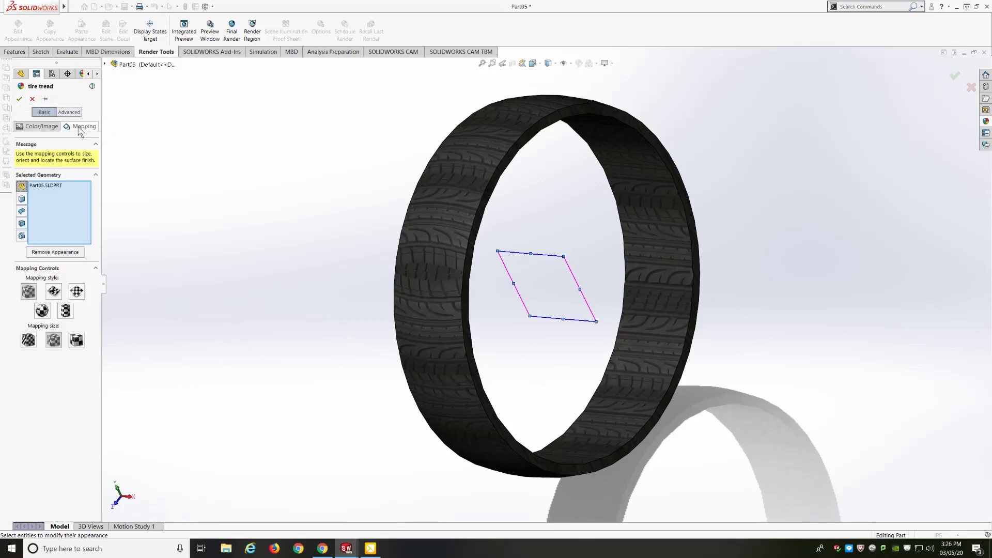
Try the surface, projection and spherical mapping styles on the tire tread, ending with cylindrical mapping
left_click(54, 292)
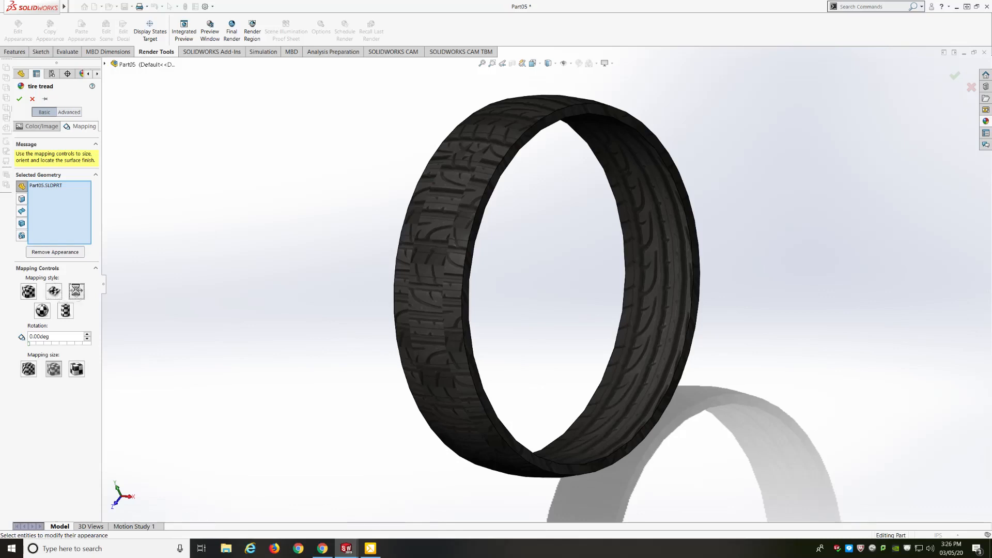
left_click(77, 292)
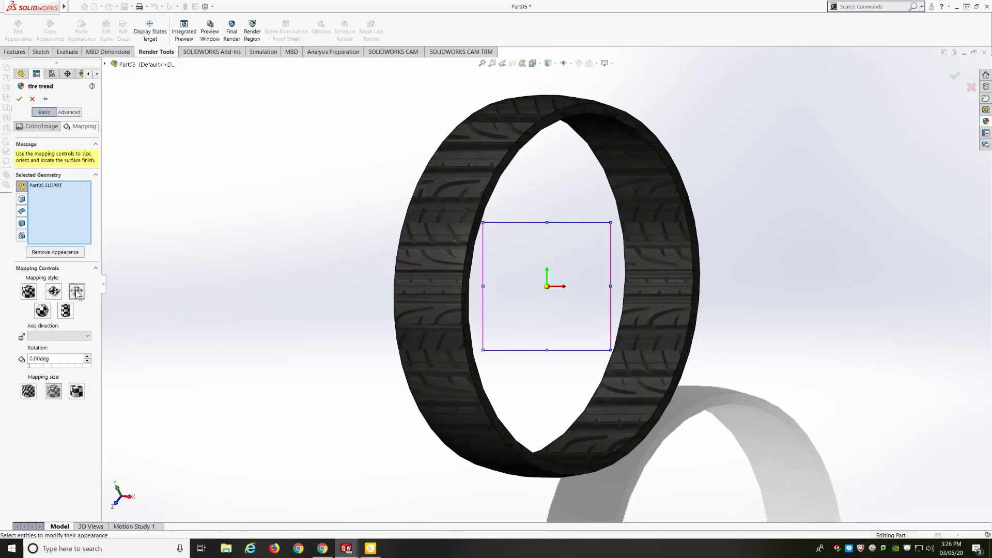
left_click(66, 311)
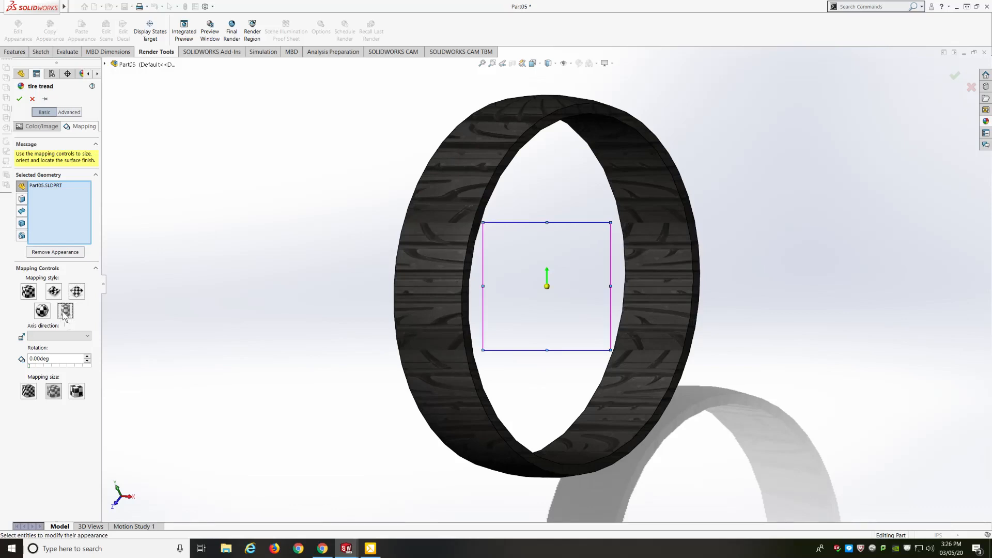
left_click(42, 311)
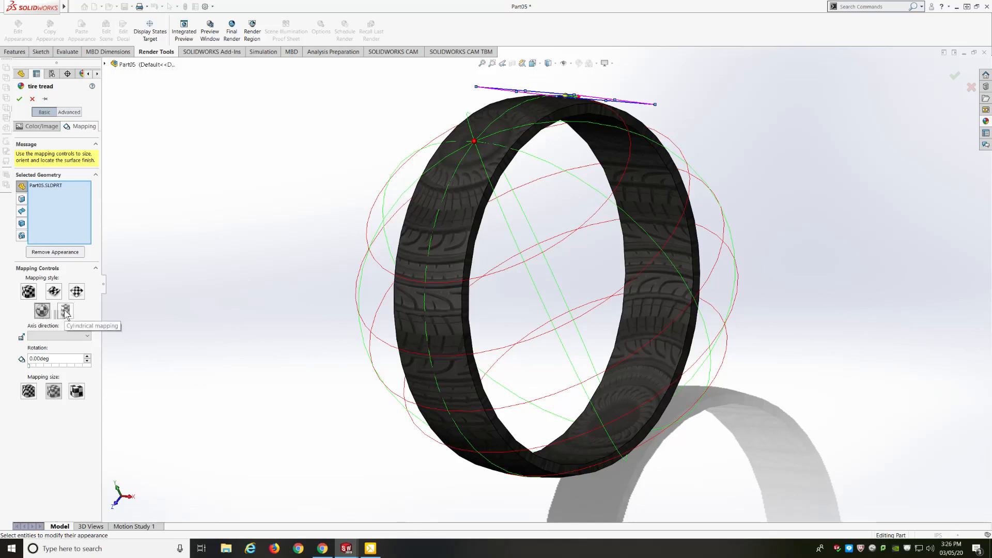
left_click(65, 311)
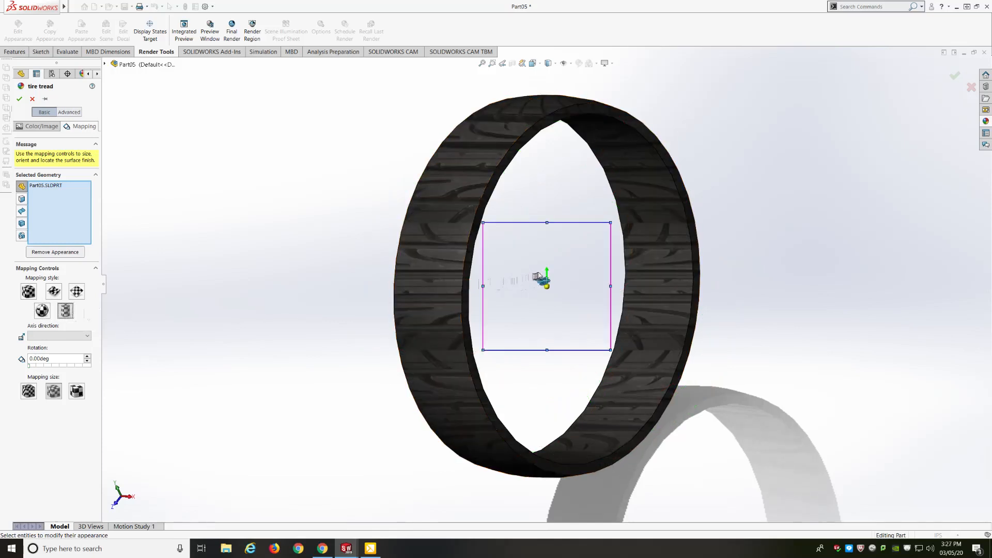
Adjust the cylindrical tread mapping by rotating it to 90 degrees and moving and resizing its texture frame
left_click_drag(548, 273, 711, 290)
left_click_drag(615, 284, 634, 283)
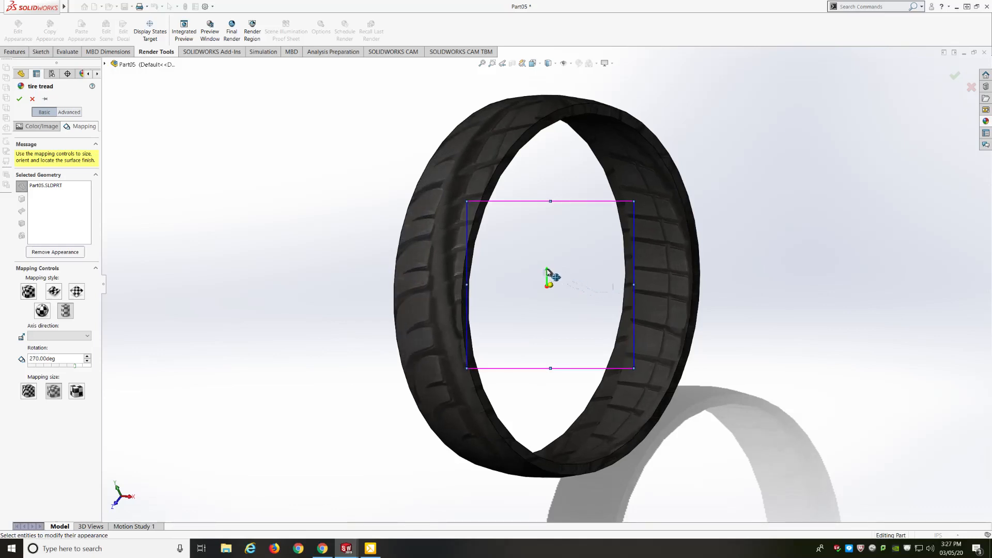
left_click_drag(547, 274, 372, 345)
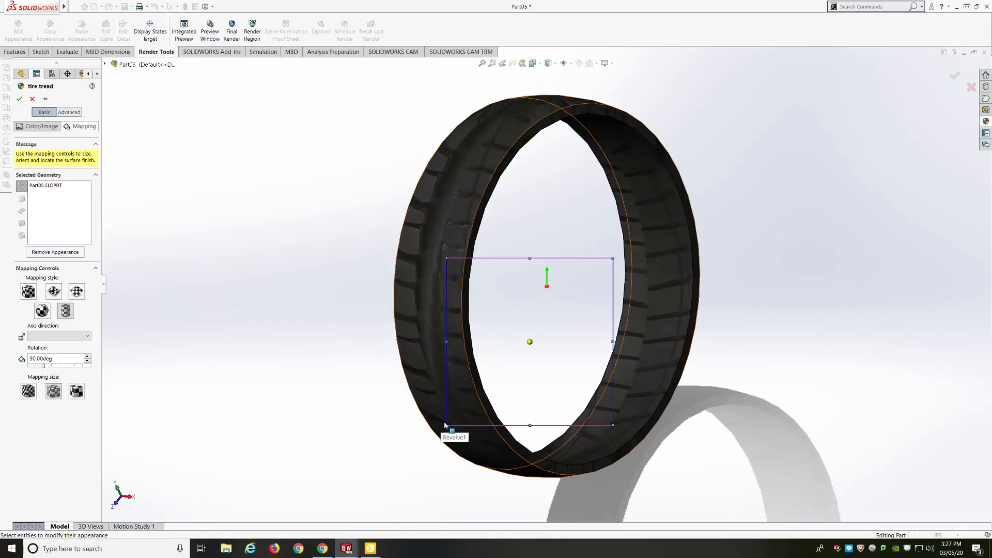
left_click_drag(447, 424, 489, 353)
middle_click_drag(327, 323, 370, 297)
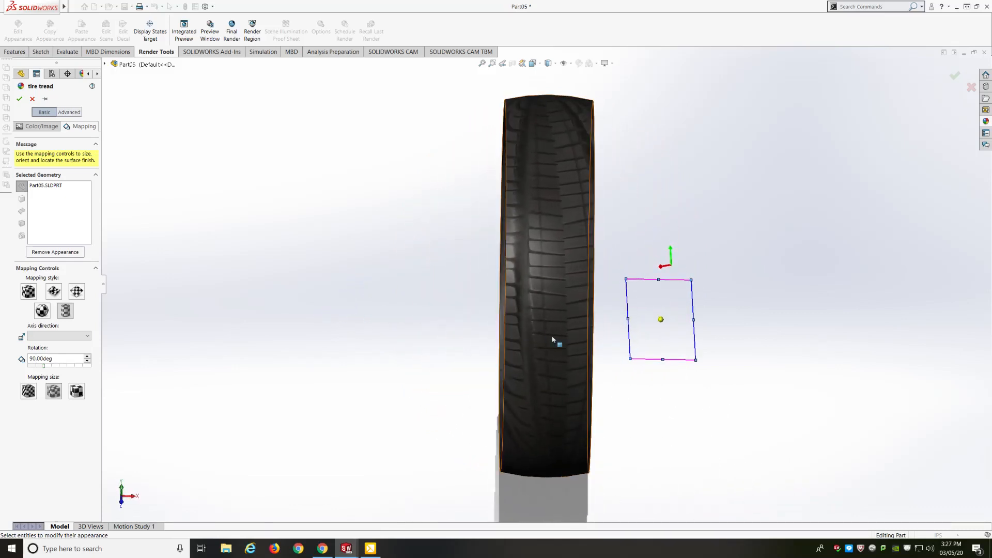
Set the tread to surface mapping, try a 180-degree rotation, and return the rotation to 90 degrees
left_click(54, 292)
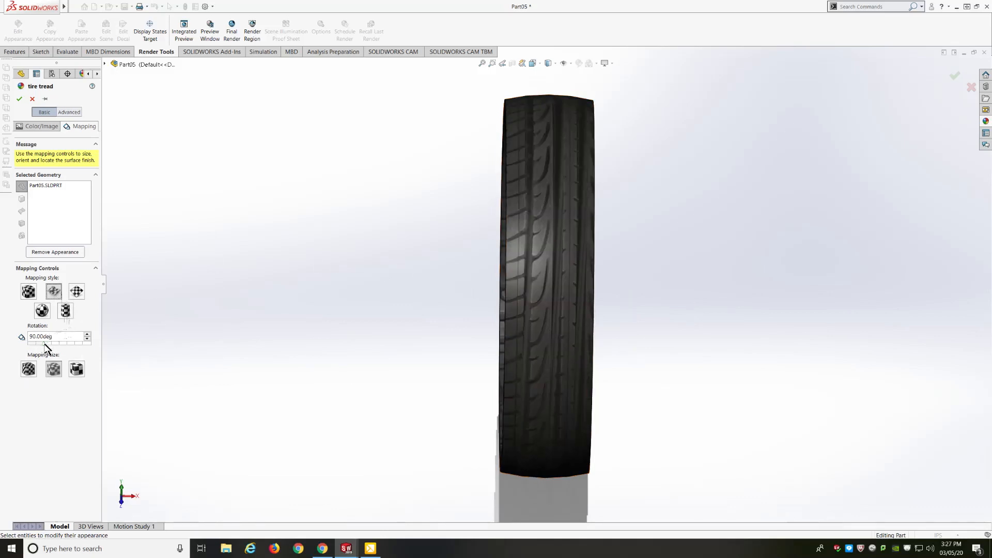
left_click_drag(44, 345, 60, 346)
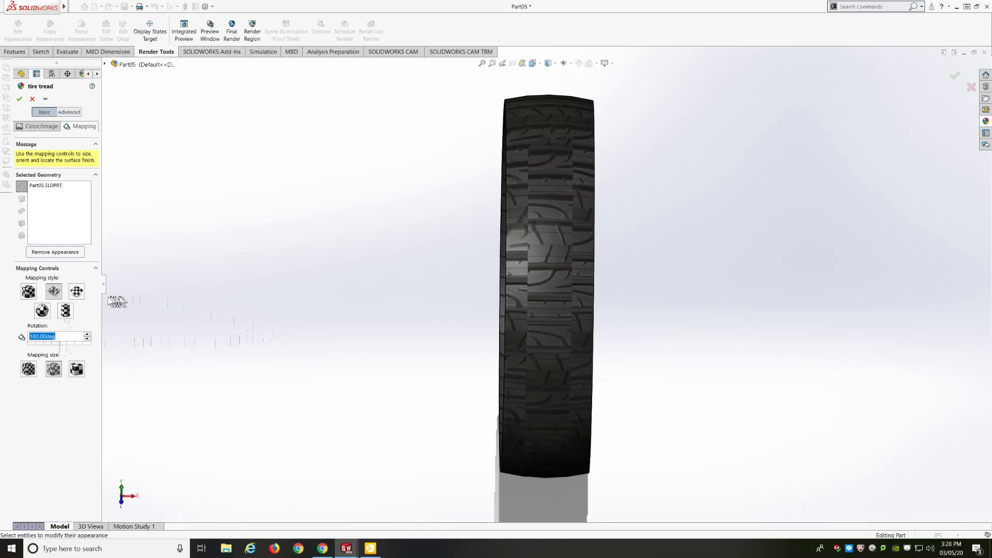
mouse_move(368, 317)
middle_mouse_down()
mouse_move(335, 315)
mouse_move(377, 312)
middle_mouse_up()
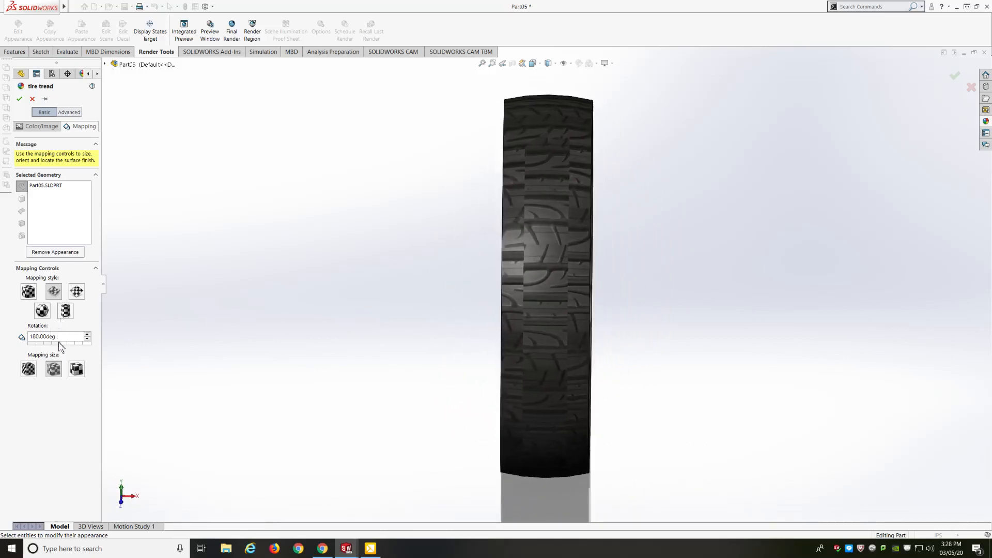
left_click_drag(60, 343, 45, 343)
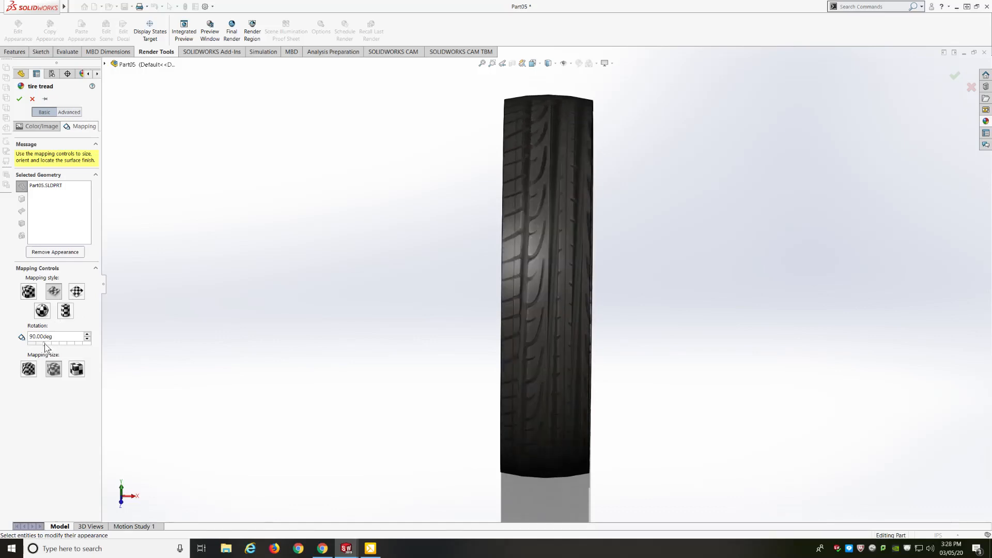
middle_click_drag(320, 308, 260, 298)
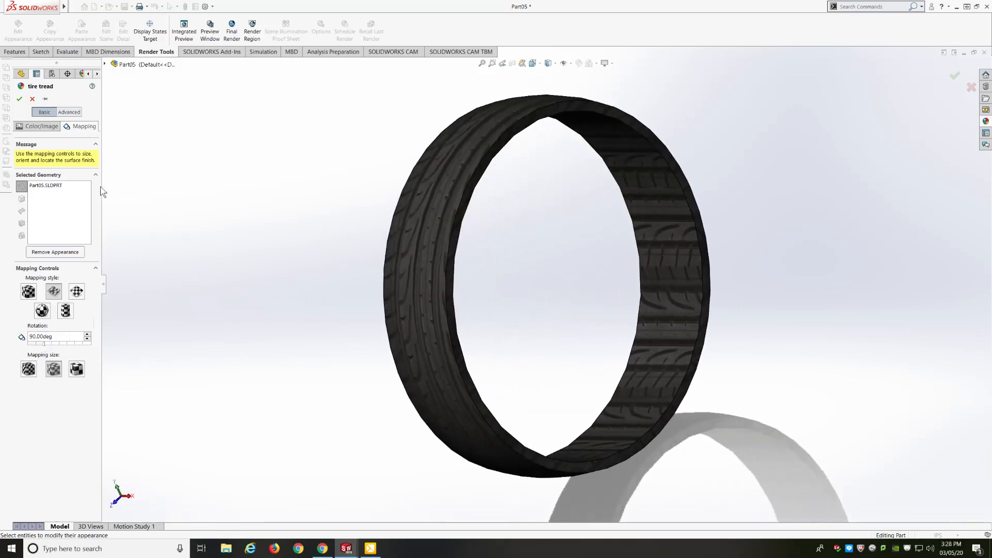
Try projection mapping for the tread and set the texture rotation to 270 degrees
left_click(42, 311)
middle_click_drag(215, 293, 248, 282)
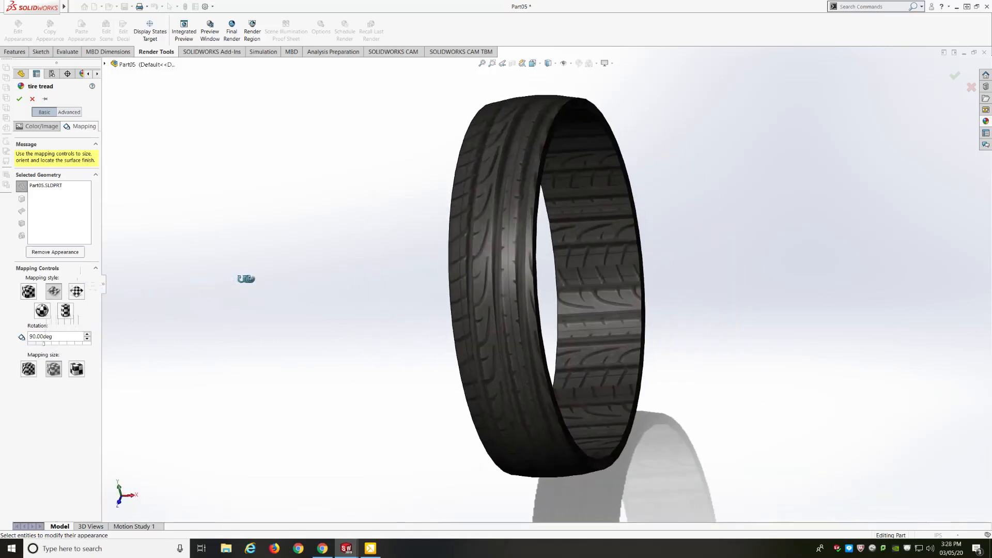
left_click(77, 292)
middle_click_drag(312, 279, 338, 292)
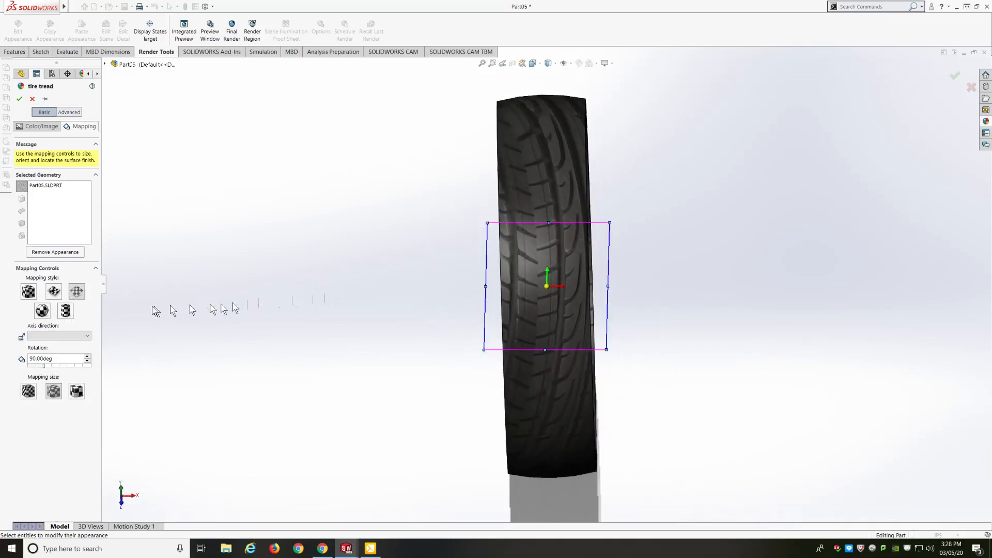
left_click_drag(47, 368, 77, 368)
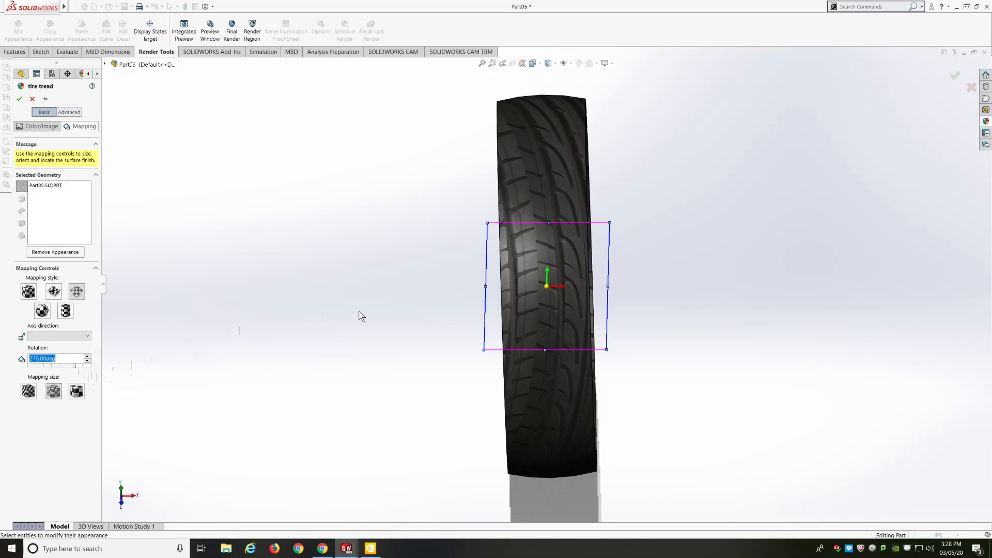
middle_click_drag(360, 314, 352, 311)
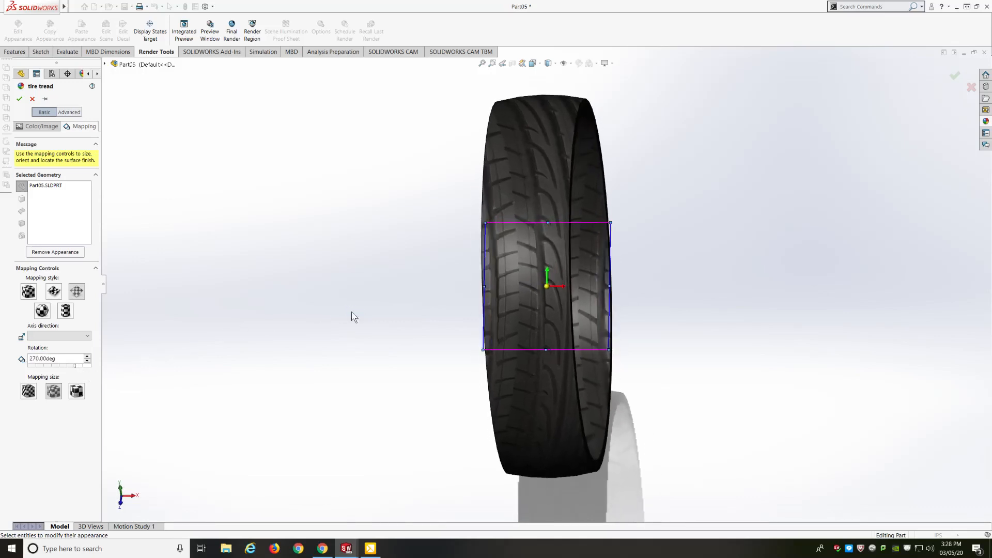
Set the tread back to surface mapping, keep the rotation at 270 degrees, and inspect both sides of the ring
left_click(53, 291)
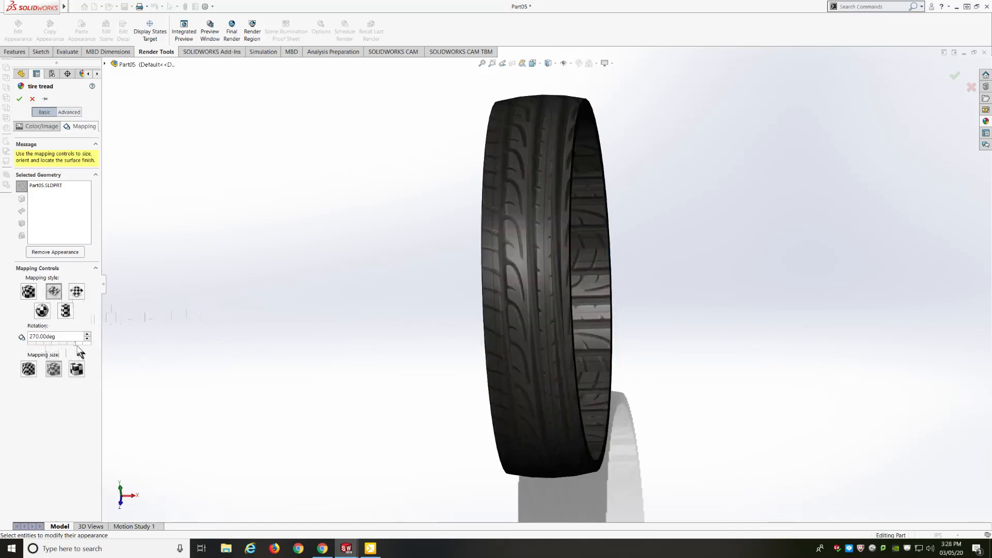
left_click_drag(76, 343, 76, 343)
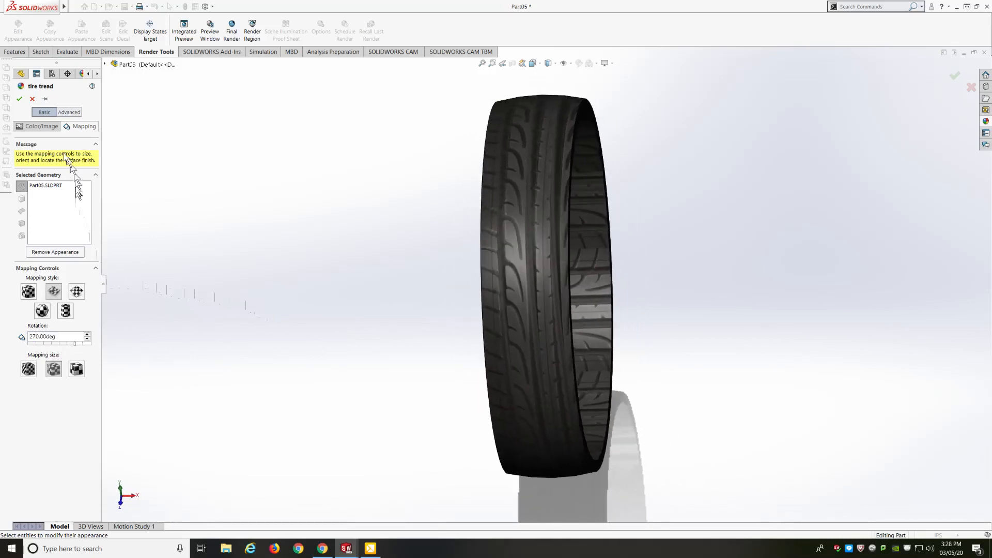
left_click(38, 128)
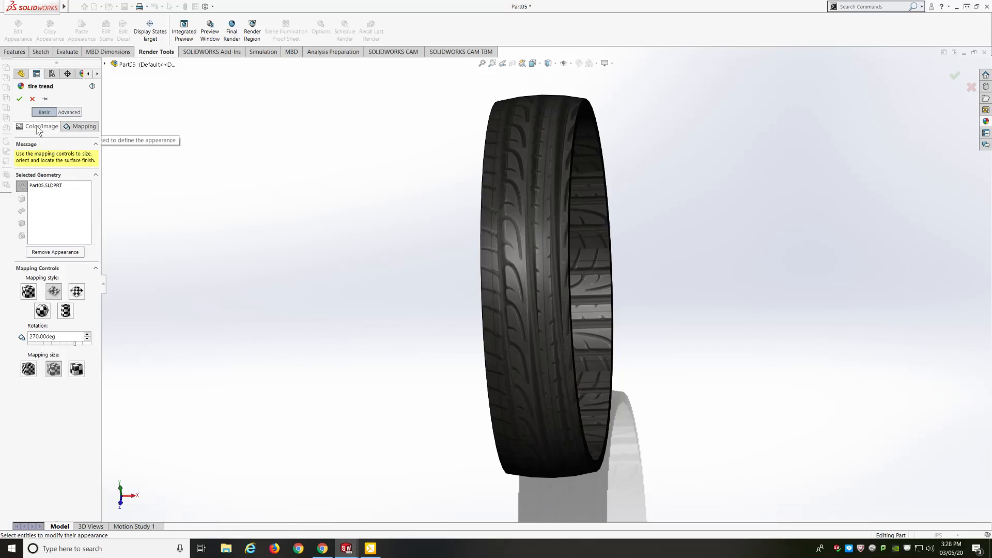
middle_click_drag(383, 364, 188, 356)
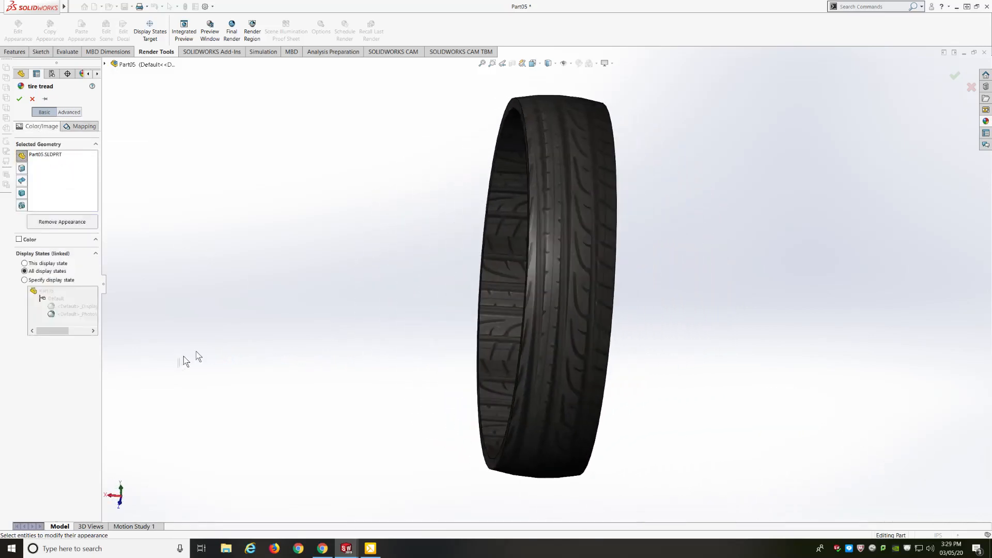
mouse_move(348, 318)
middle_mouse_down()
mouse_move(330, 317)
mouse_move(355, 317)
middle_mouse_up()
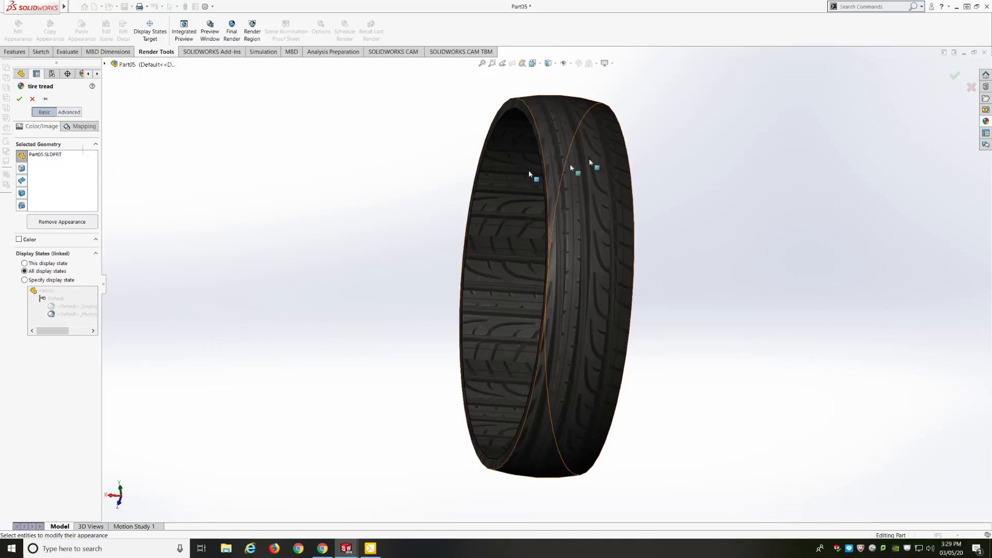
Accept the tire tread appearance settings on Part05 and switch to the Cst-100 assembly
left_click(953, 78)
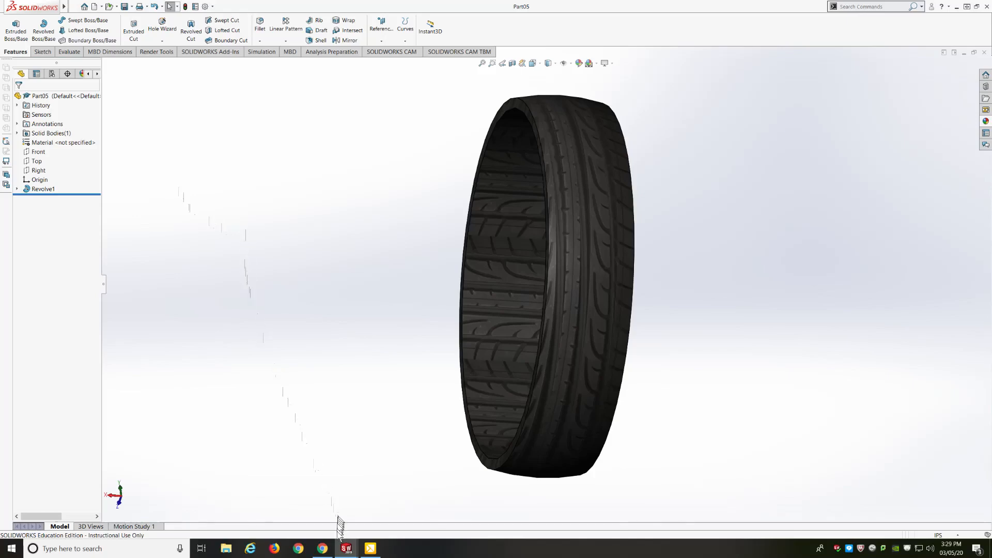
mouse_move(353, 545)
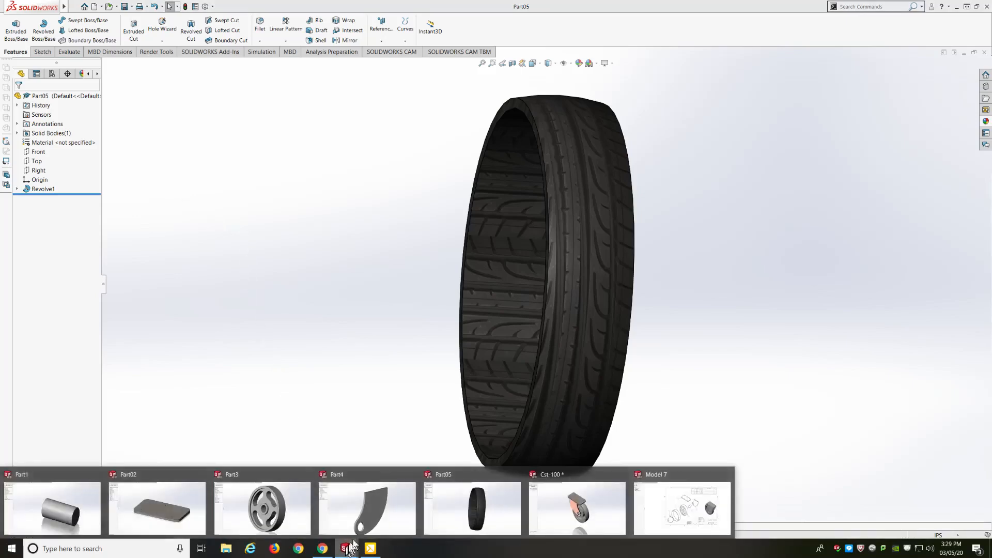
left_click(547, 521)
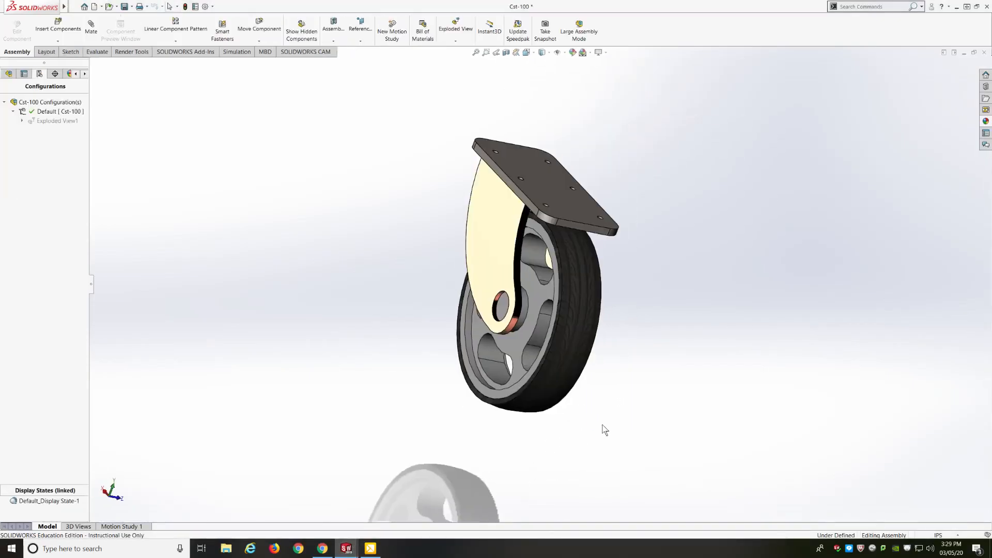
Examine the tire tread's orientation on the caster wheel in the assembly, up close and from different angles
middle_click_drag(605, 430, 563, 363)
middle_click_drag(579, 404, 610, 413)
scroll(548, 317, "down", 5)
scroll(568, 324, "down", 3)
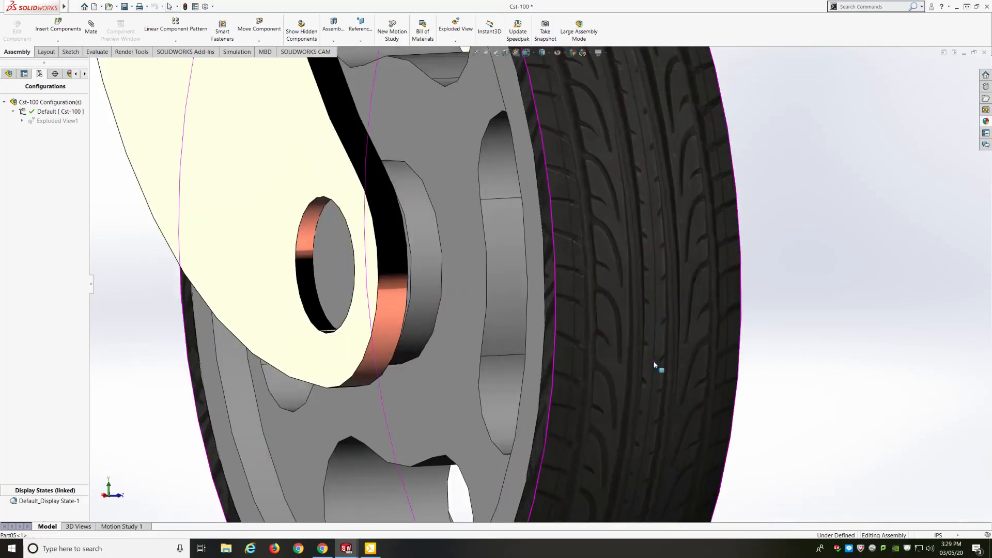
mouse_move(657, 365)
middle_mouse_down()
mouse_move(594, 356)
mouse_move(660, 370)
middle_mouse_up()
scroll(666, 362, "up", 2)
scroll(671, 359, "up", 4)
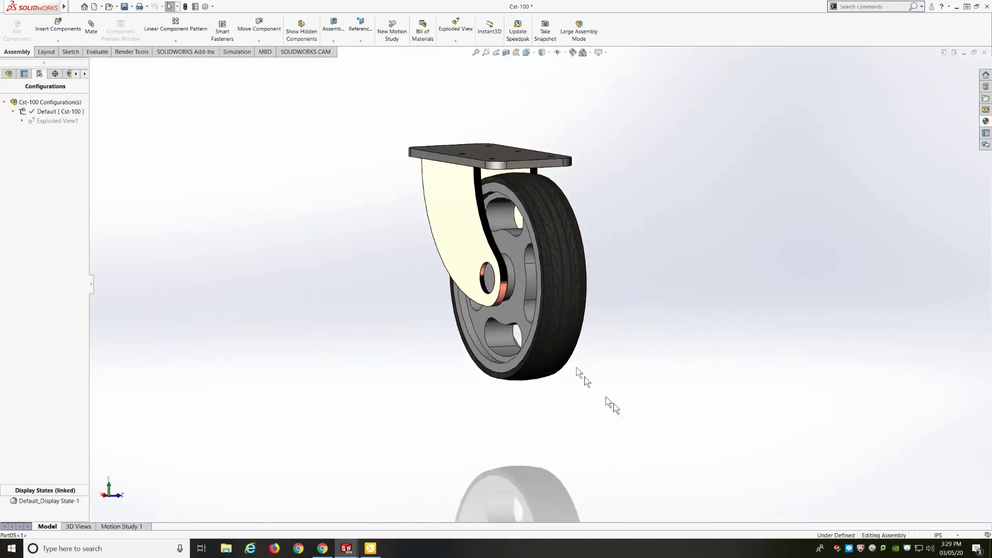
scroll(459, 264, "down", 2)
scroll(563, 331, "up", 2)
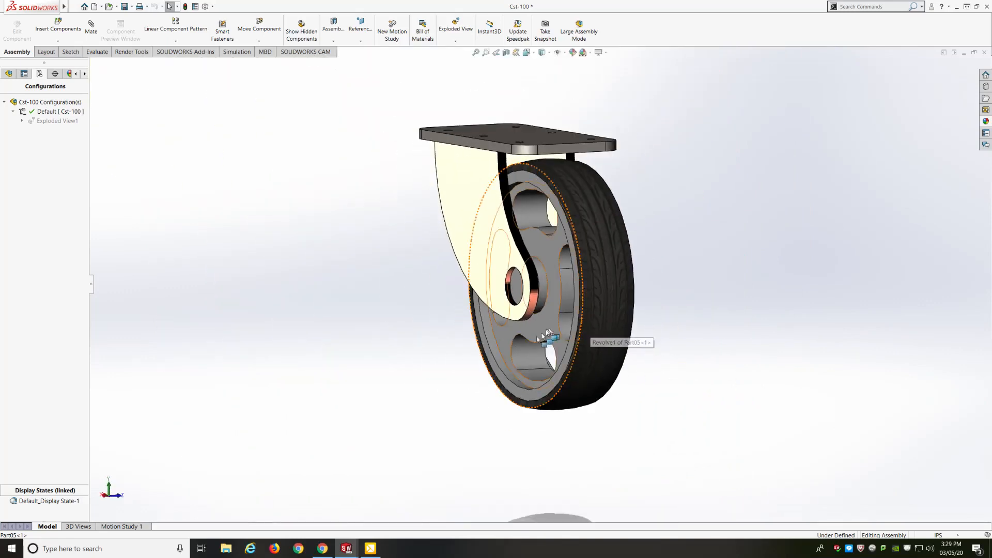
Switch to the Part3 wheel and show the appearance library with the Glass and Rubber categories collapsed
mouse_move(344, 553)
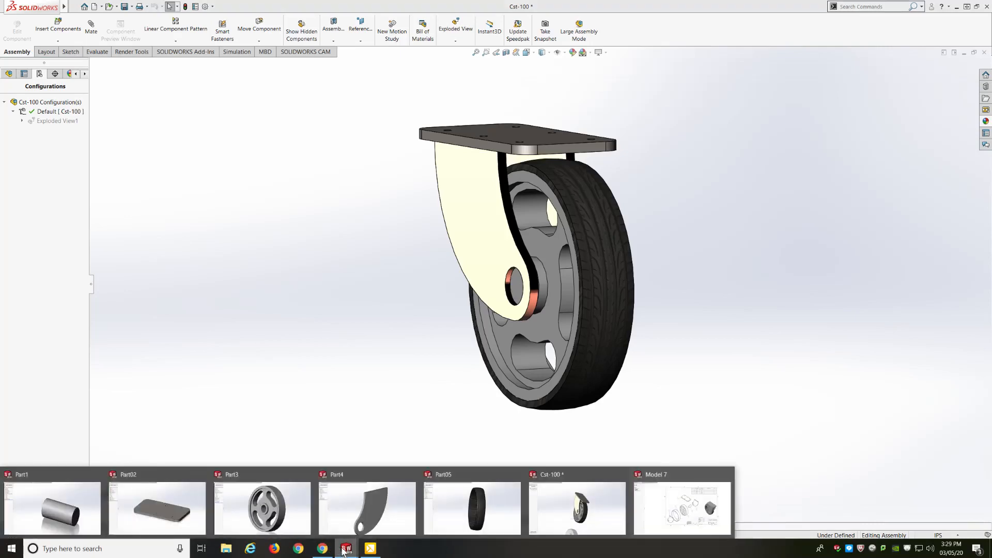
left_click(284, 510)
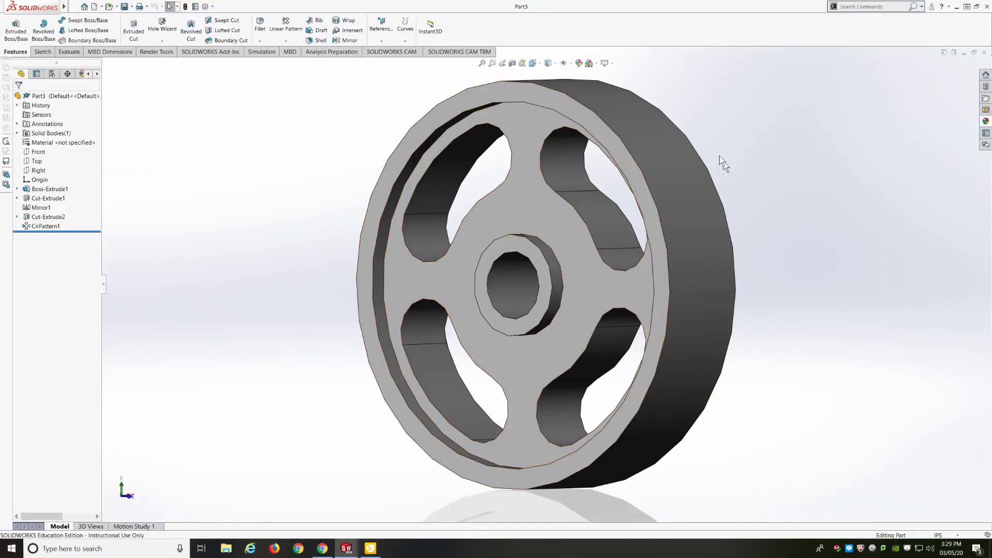
left_click(986, 120)
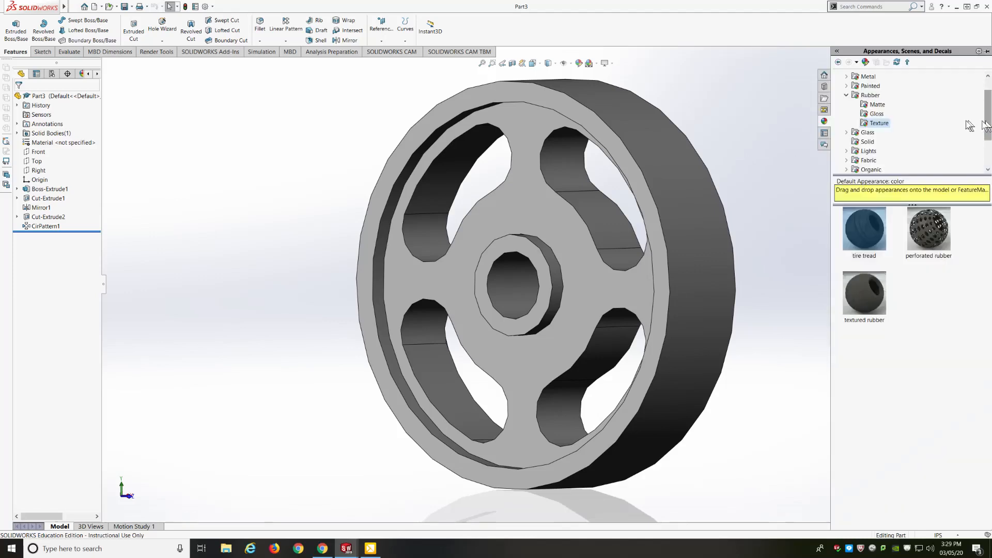
left_click(846, 132)
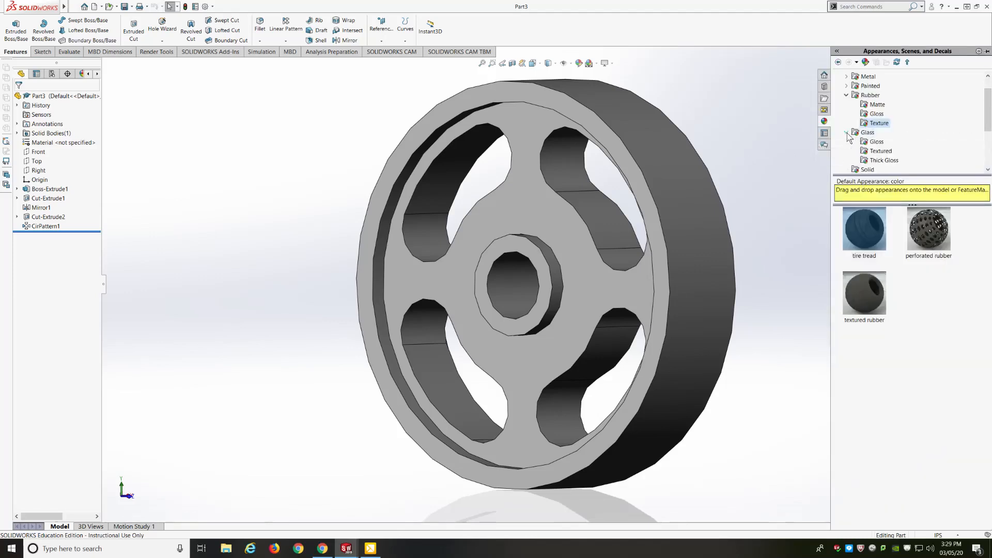
left_click(846, 133)
left_click(847, 96)
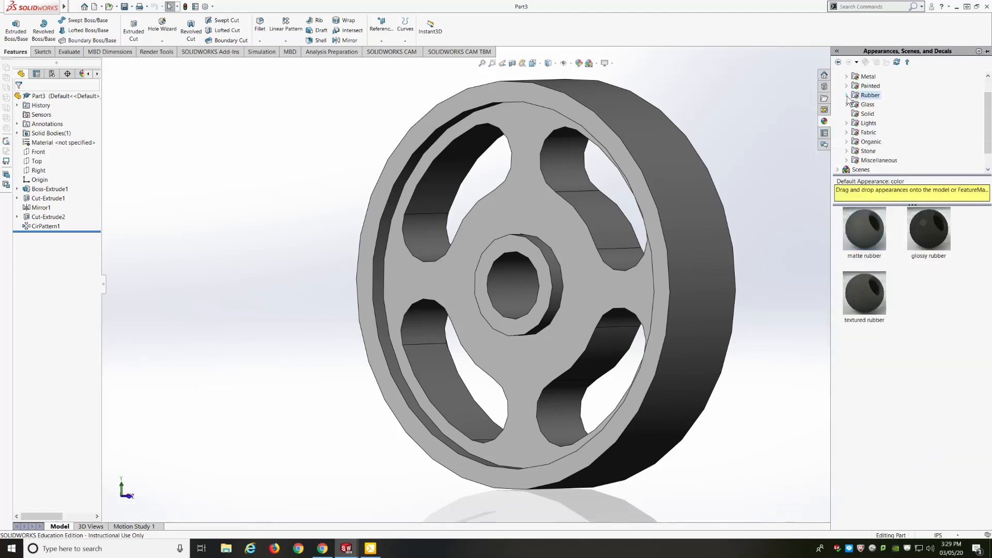
Apply the satin finished cherry endgrain wood appearance to only the visible flat outer rim face of the wheel
left_click(846, 142)
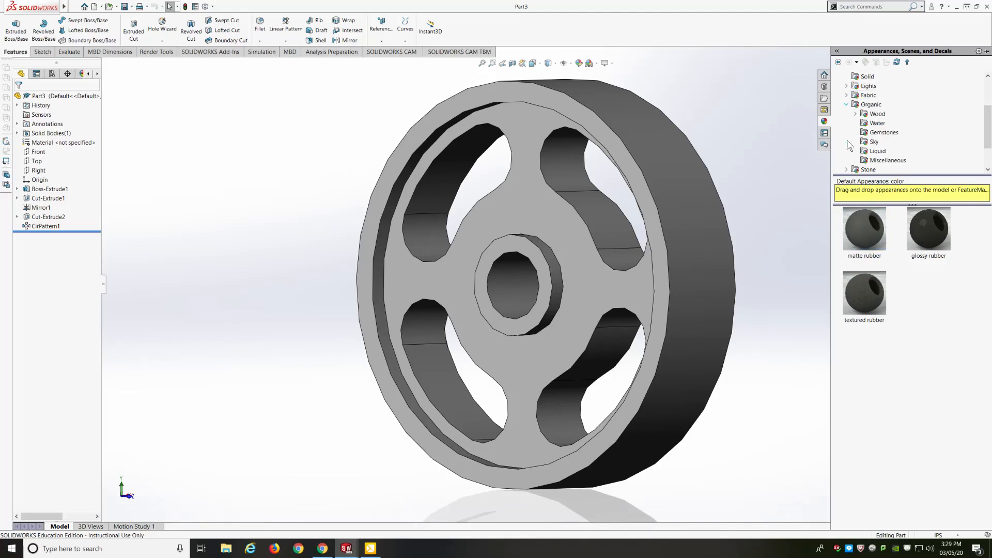
left_click(856, 114)
left_click(873, 116)
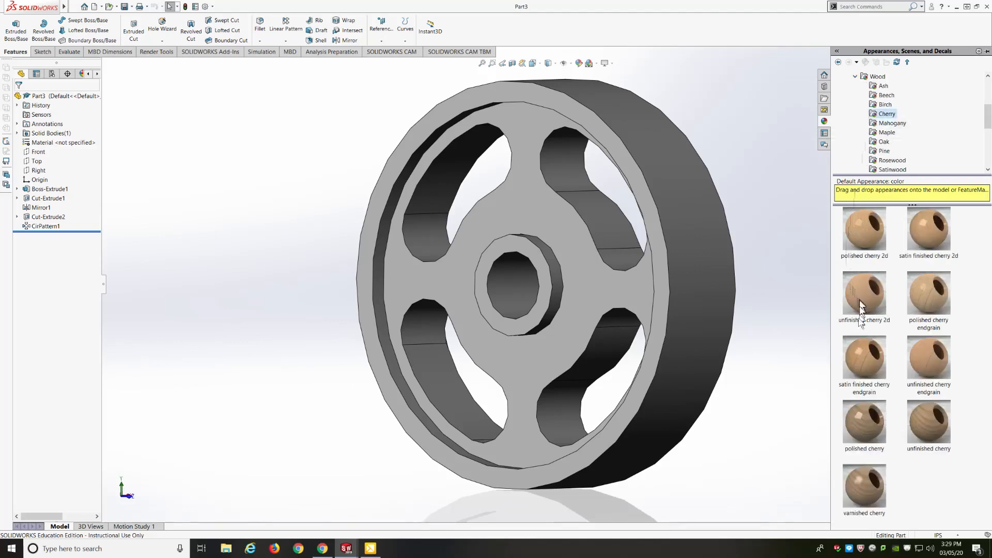
left_click_drag(860, 357, 659, 318)
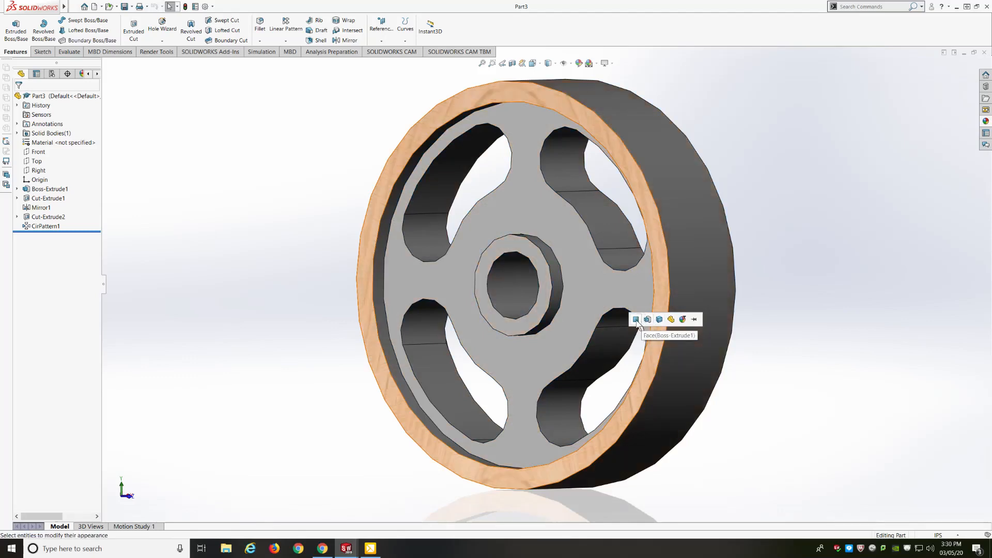
left_click(636, 320)
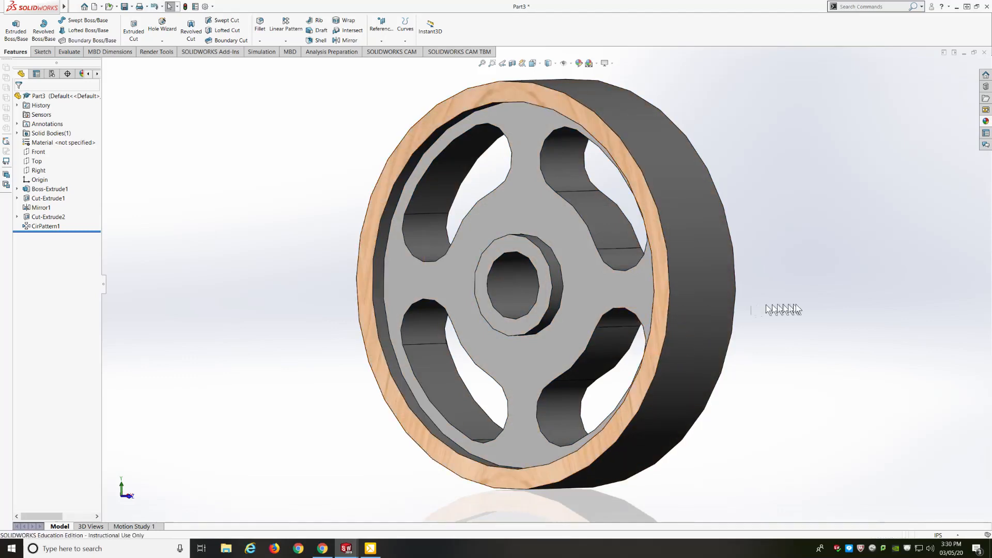
Apply satin finished cherry endgrain to the matching flat rim face on the opposite side of the wheel
key("ctrl+1")
key("ctrl+7")
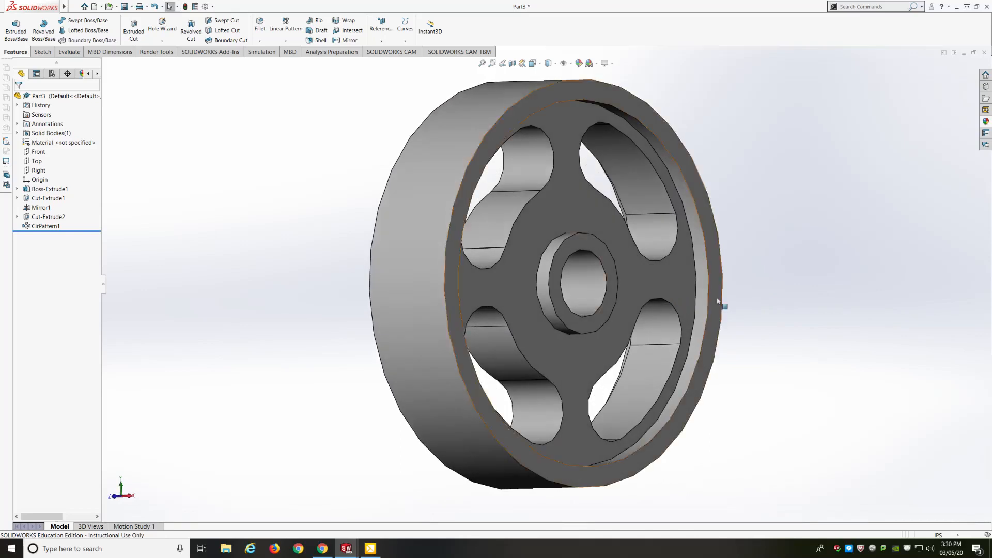
left_click(986, 122)
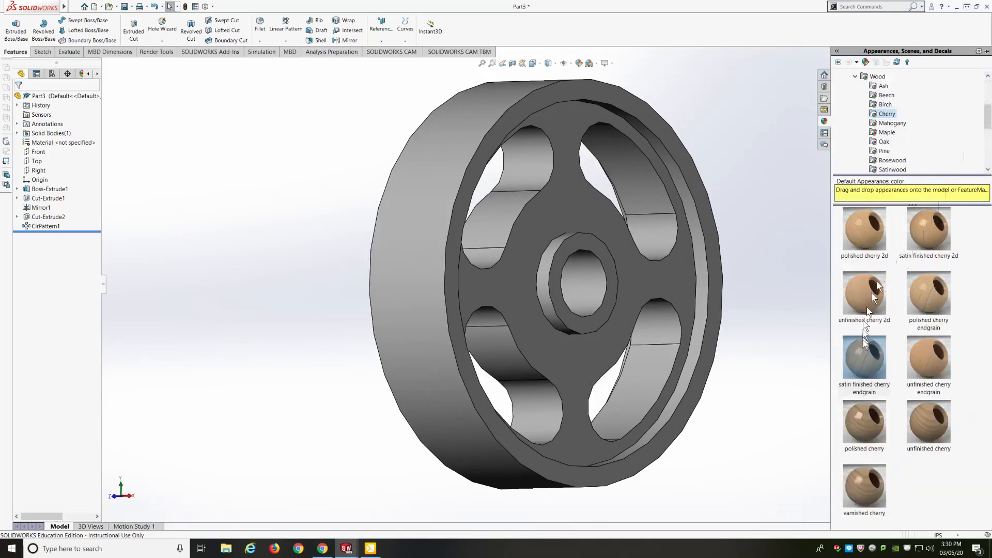
left_click_drag(848, 345, 715, 293)
left_click(715, 293)
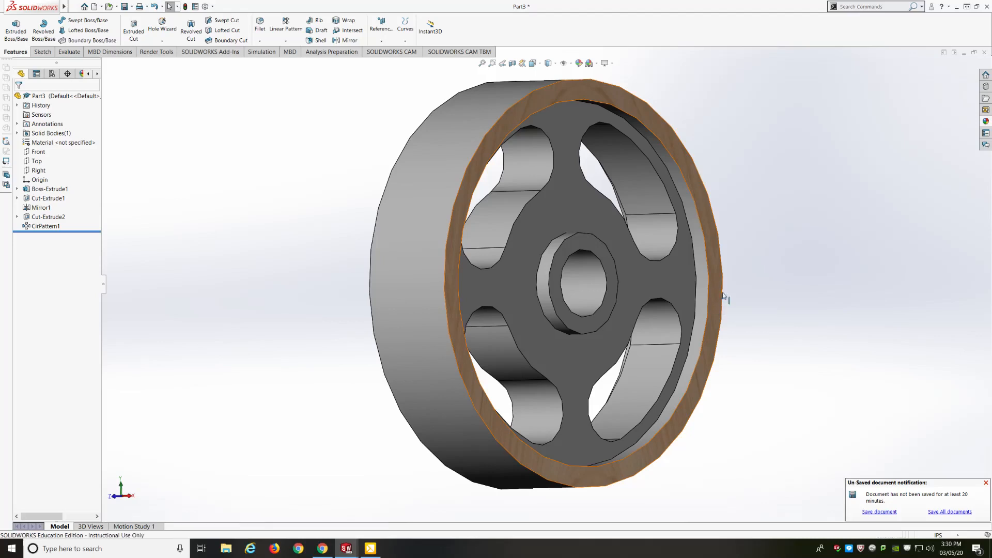
Apply the old english brick stone appearance to the Mirror1 feature, covering the recessed web on this side of the wheel
left_click(984, 123)
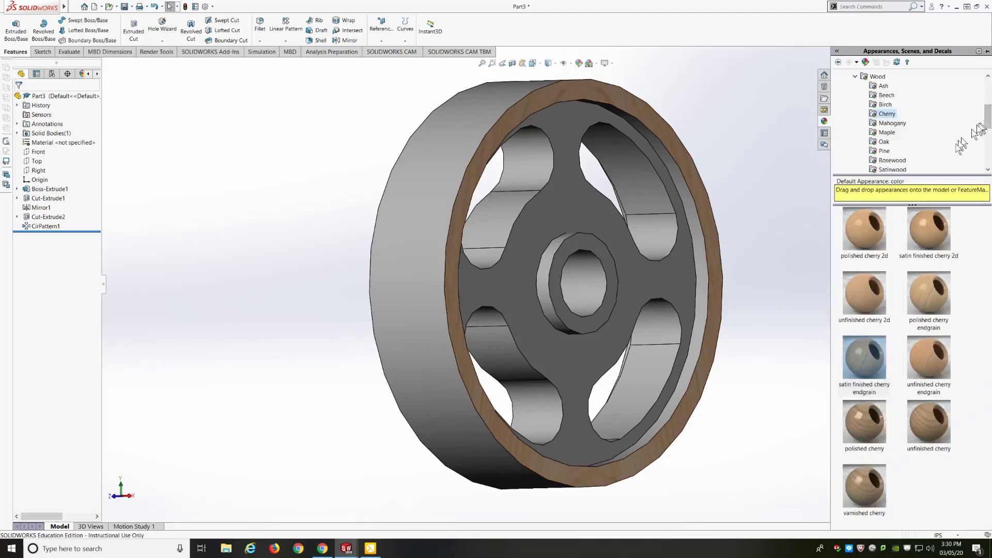
left_click(884, 141)
mouse_move(915, 406)
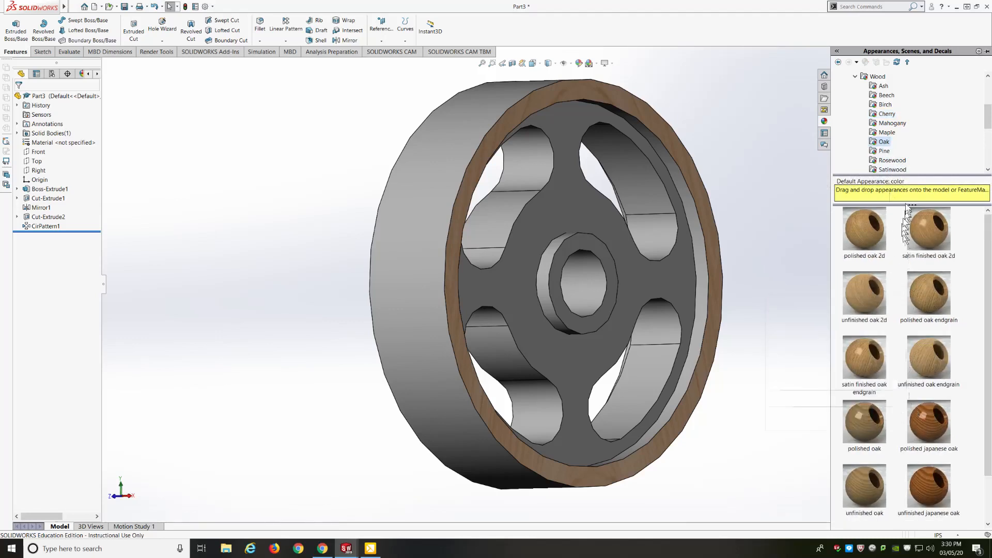
scroll(888, 155, "down", 4)
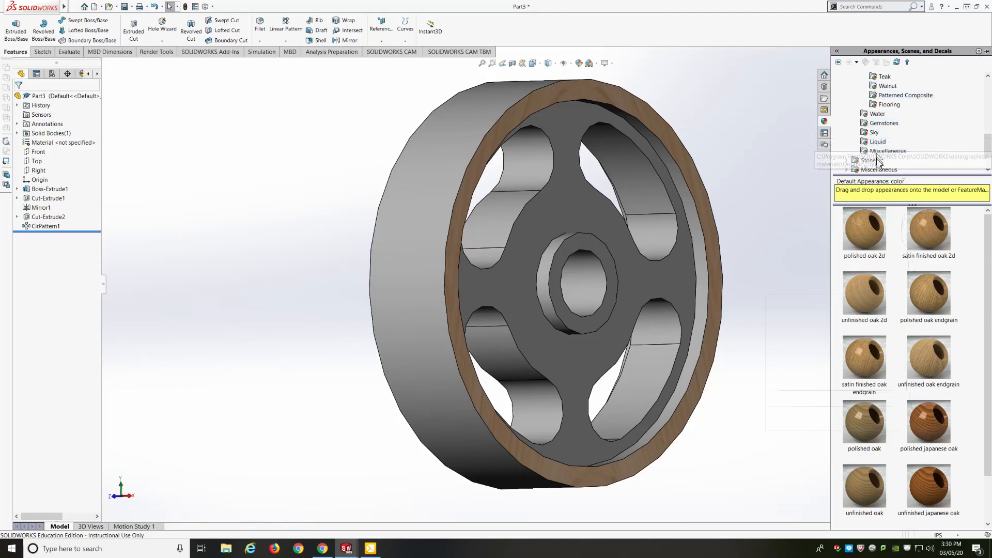
left_click(847, 161)
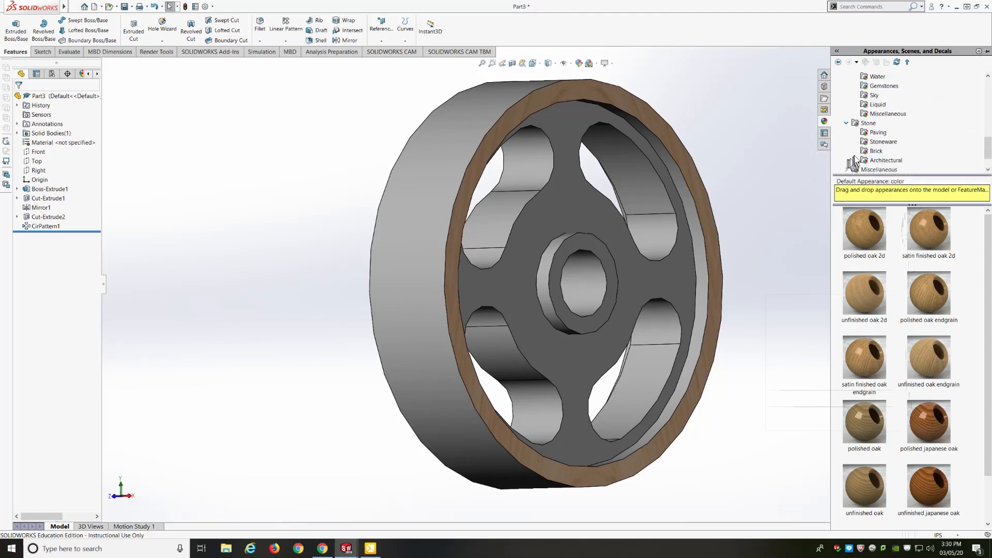
left_click(876, 142)
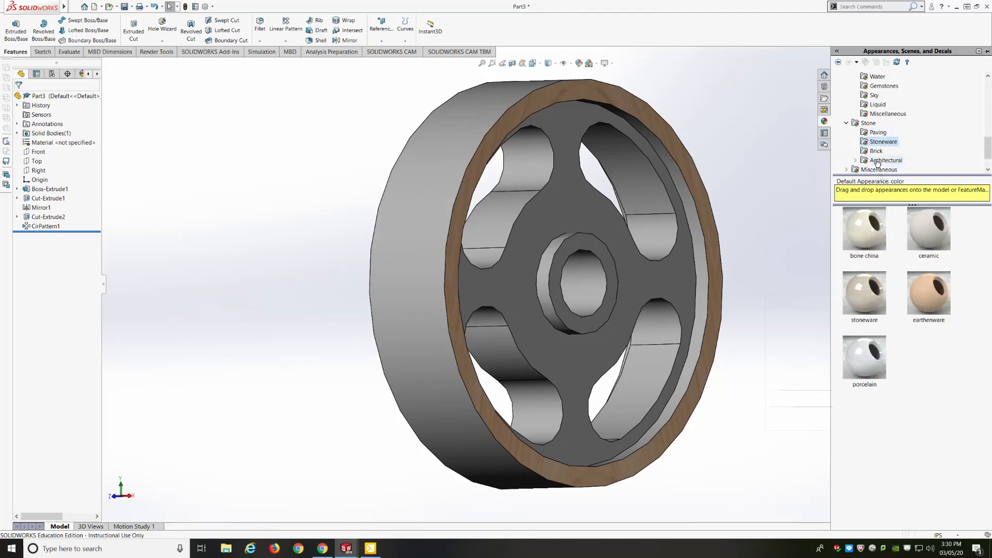
left_click(876, 151)
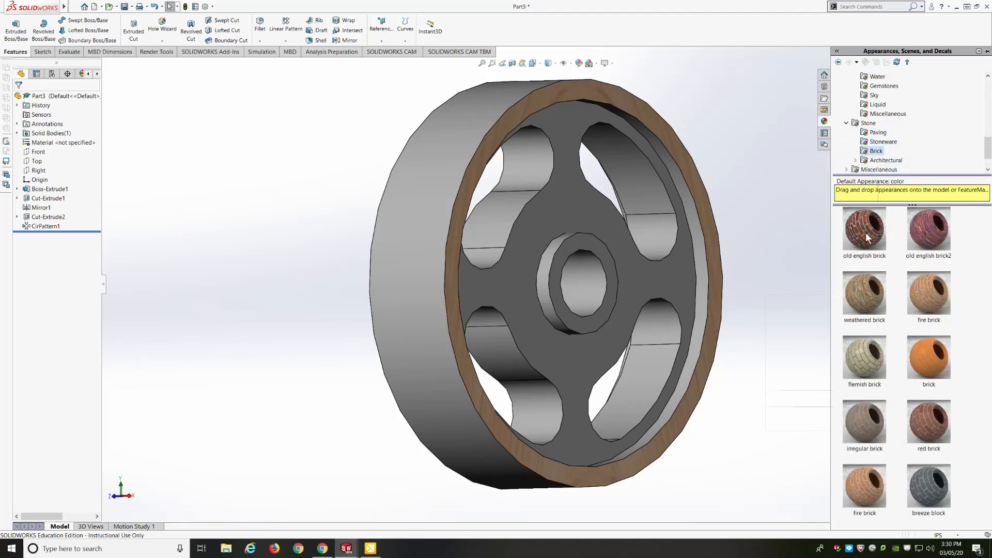
mouse_move(868, 238)
left_click_drag(868, 237, 676, 279)
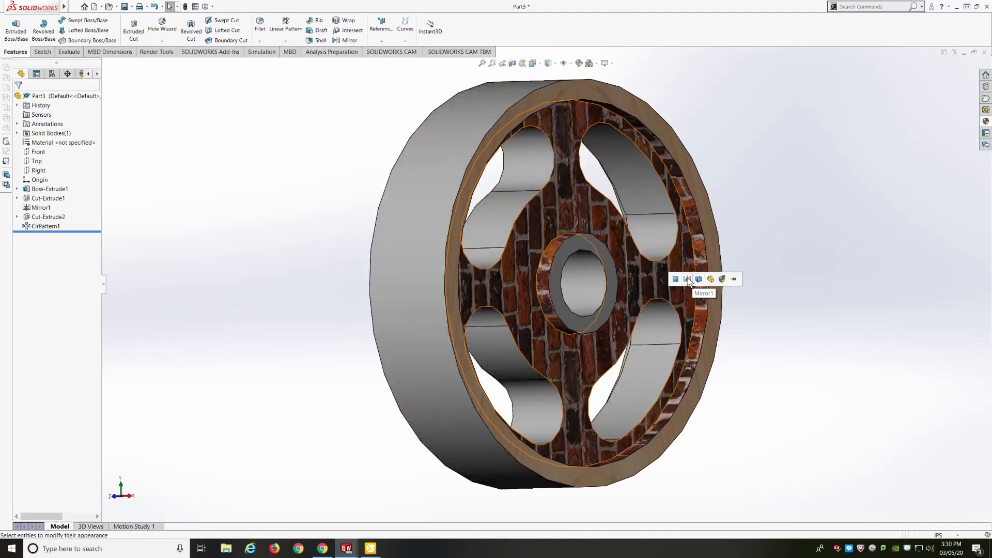
left_click(687, 279)
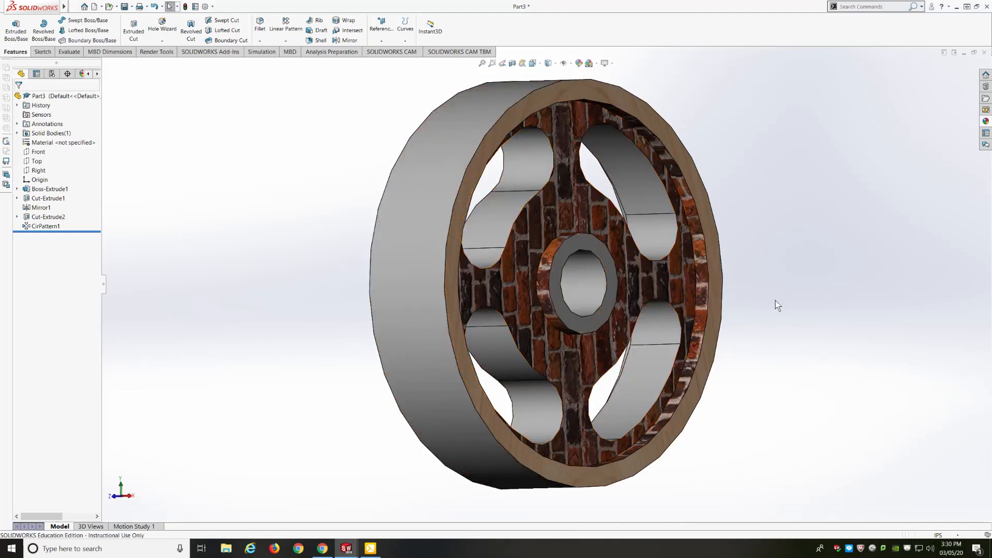
Apply old english brick to the Cut-Extrude1 feature on the other side of the wheel
middle_click_drag(775, 301, 887, 293)
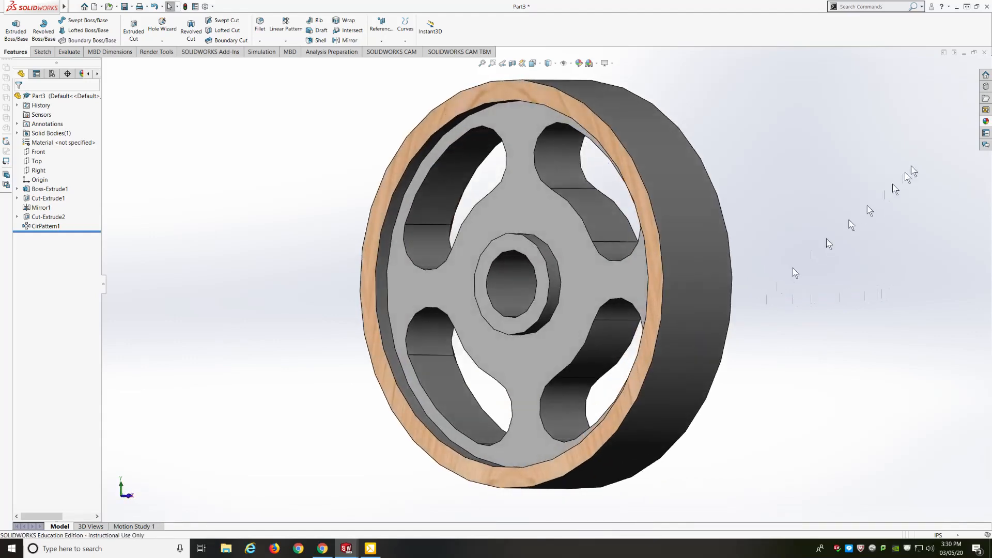
left_click(986, 121)
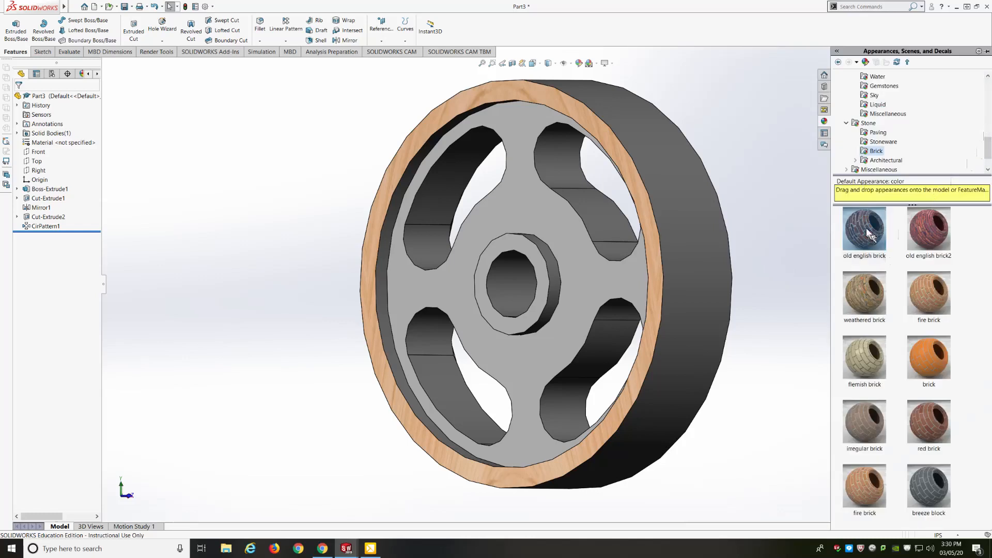
left_click_drag(868, 233, 594, 284)
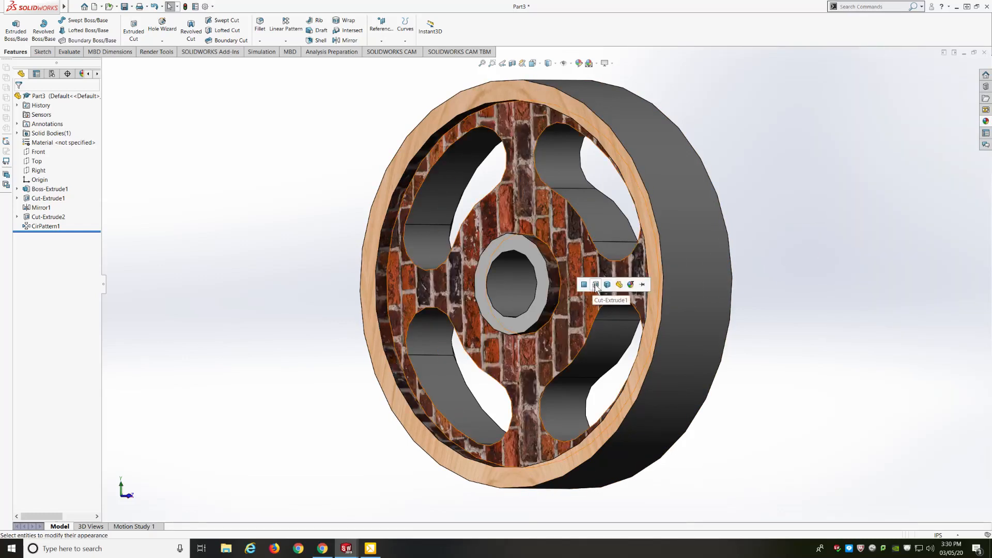
left_click(596, 285)
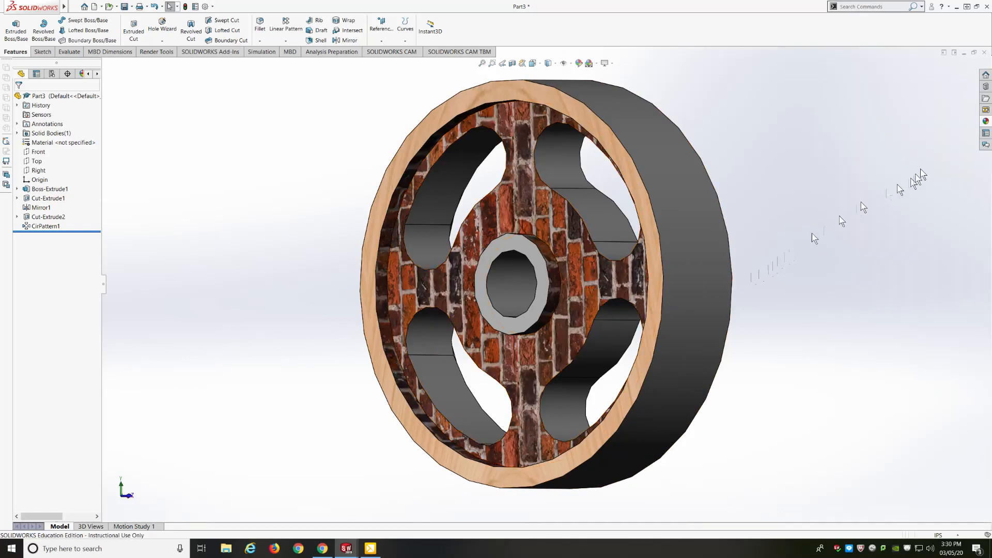
Apply the glass sandblasted 01 textured glass appearance to only the flat end face of the center hub on this side
left_click(985, 122)
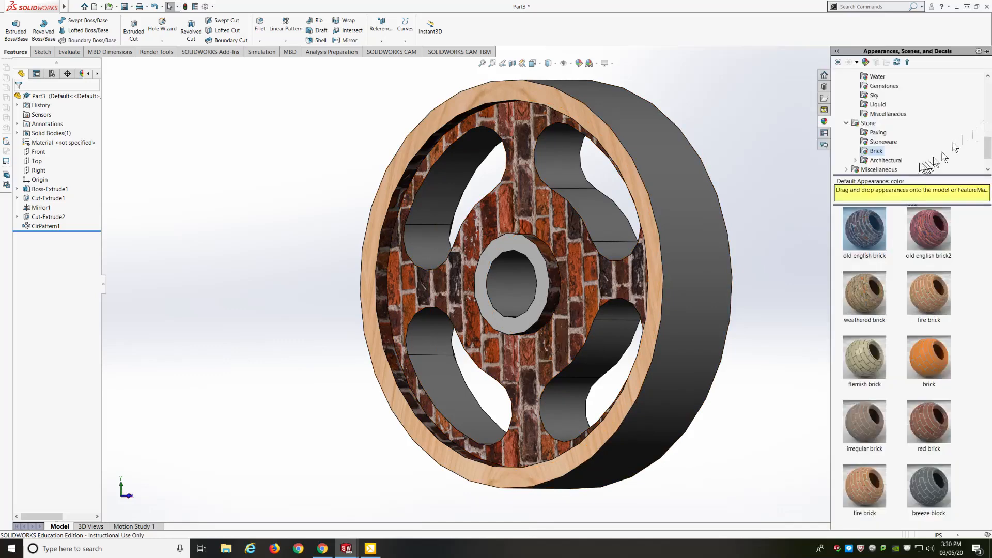
left_click(848, 130)
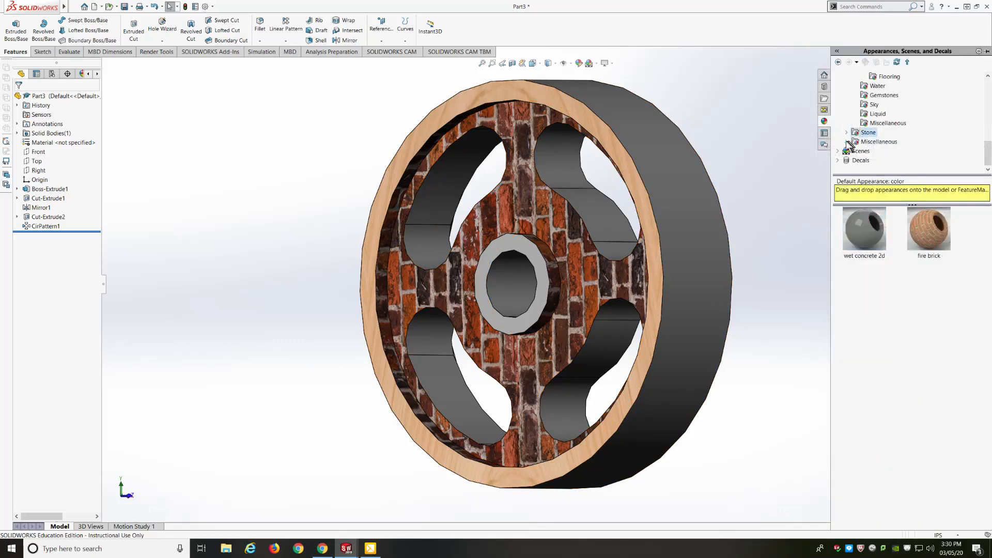
left_click(846, 142)
scroll(853, 147, "up", 10)
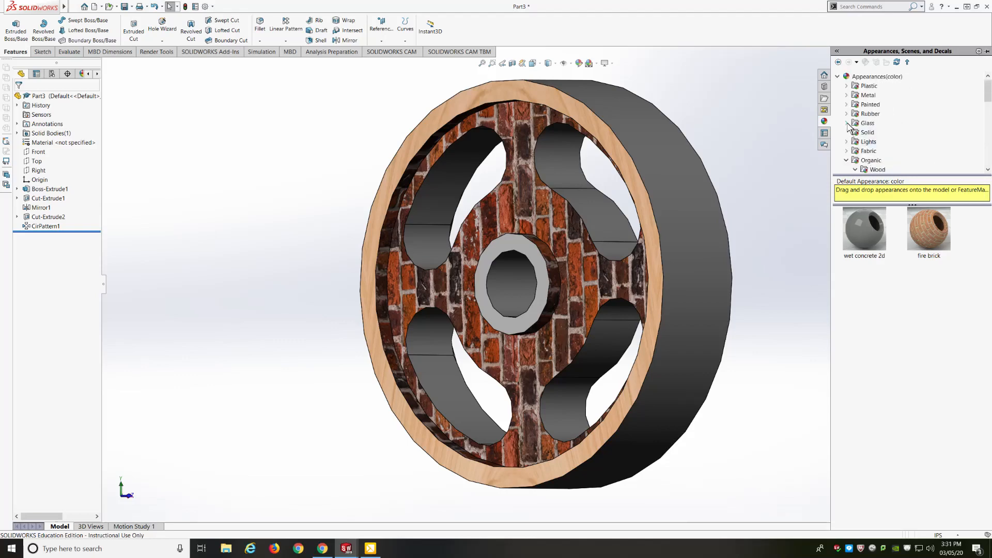
left_click(847, 124)
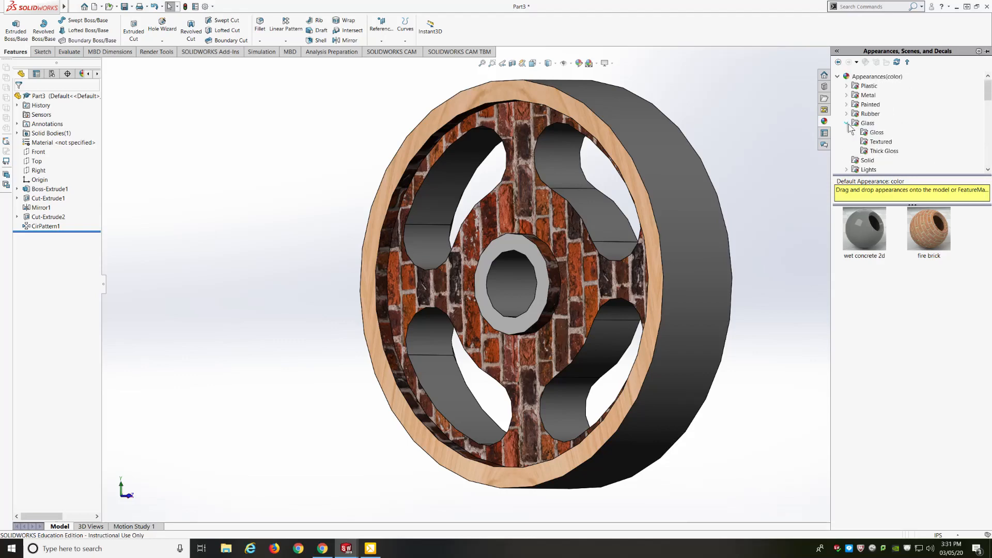
left_click(879, 142)
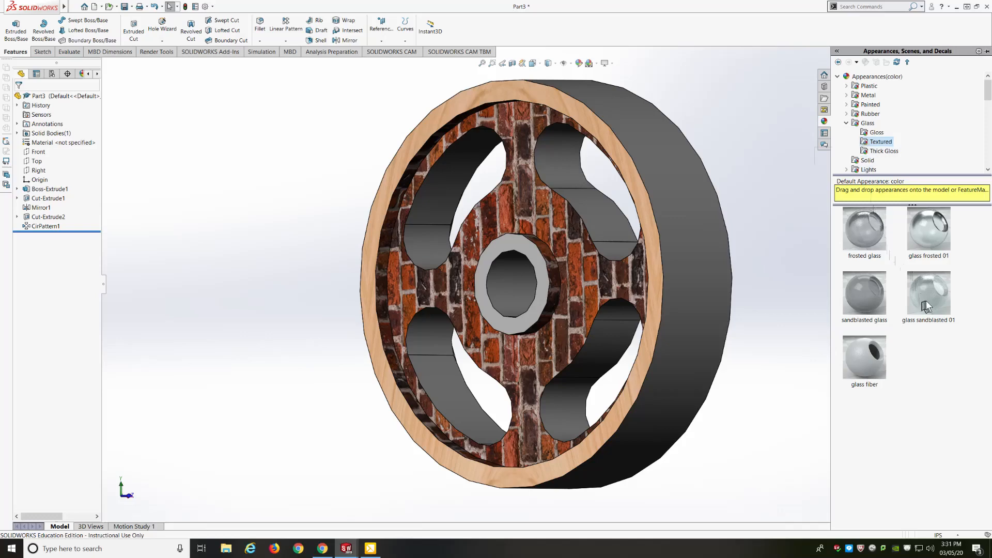
left_click_drag(925, 306, 533, 321)
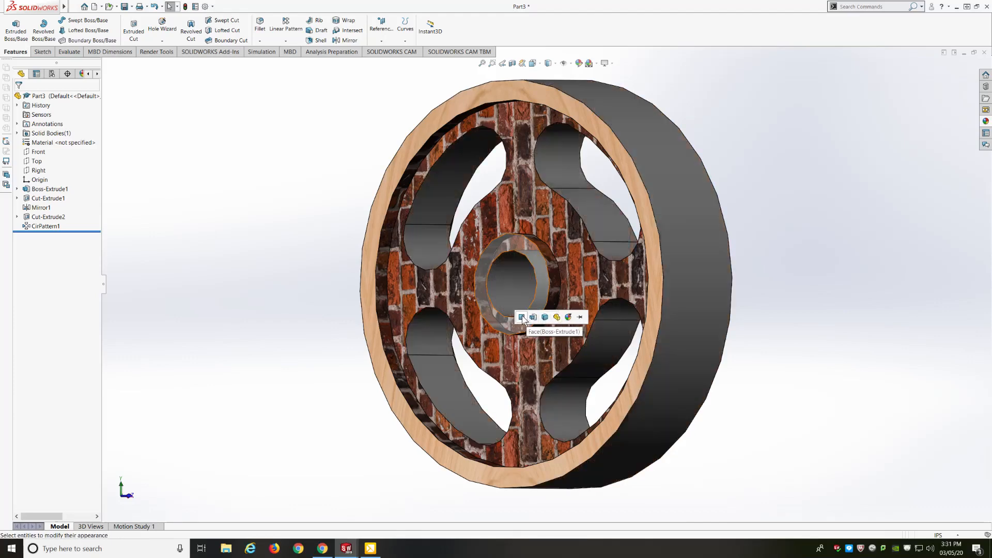
left_click(522, 317)
Apply glass sandblasted 01 to the matching flat hub end face on the opposite side of the wheel
middle_click_drag(753, 295, 659, 296)
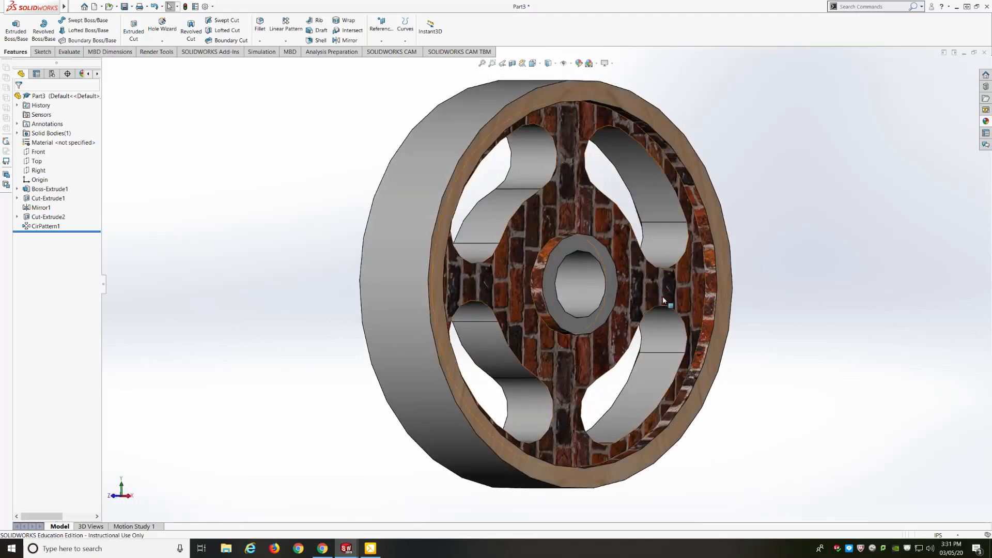
left_click(985, 122)
left_click_drag(918, 286, 604, 305)
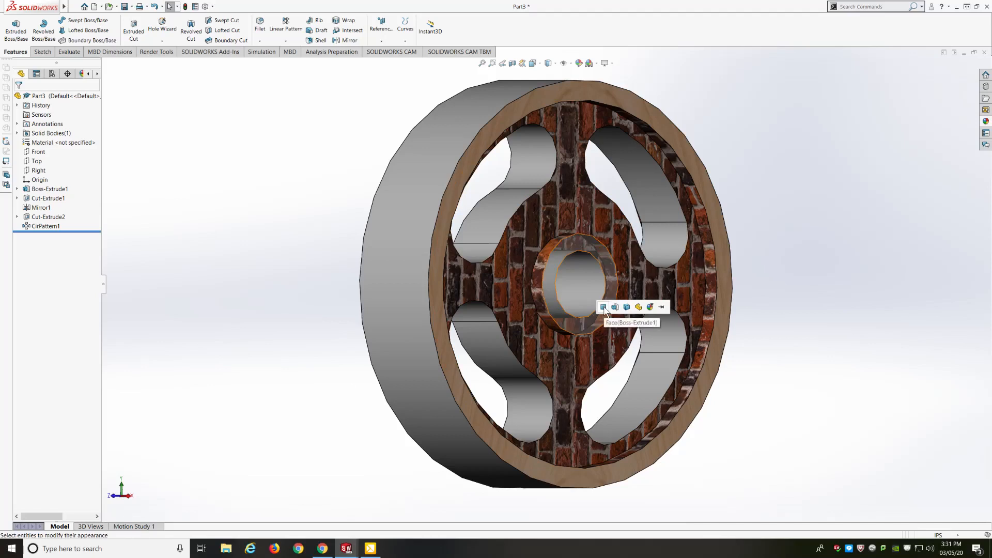
left_click(604, 307)
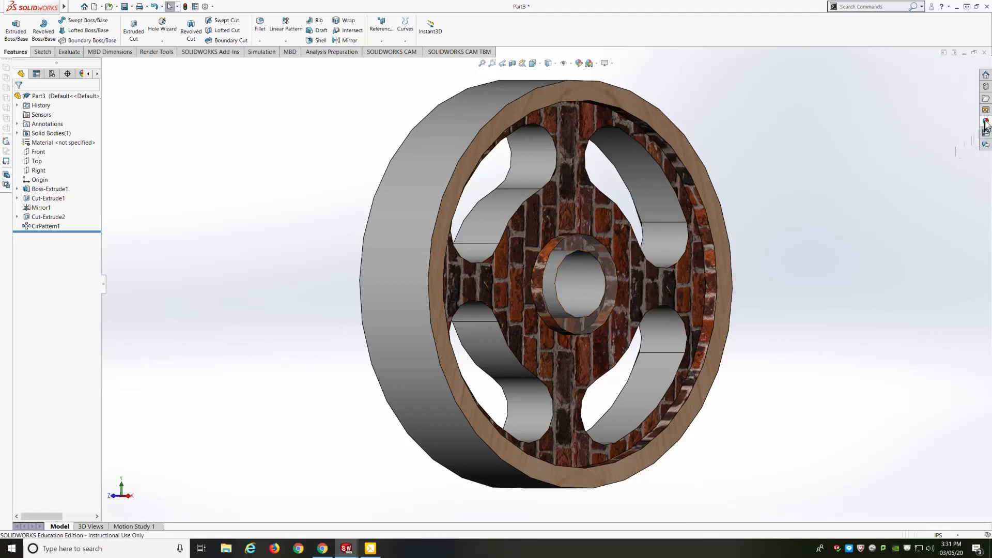
Apply glass sandblasted 01 to the inner bore face of the center hub
left_click(986, 122)
left_click_drag(919, 247, 581, 287)
left_click(582, 287)
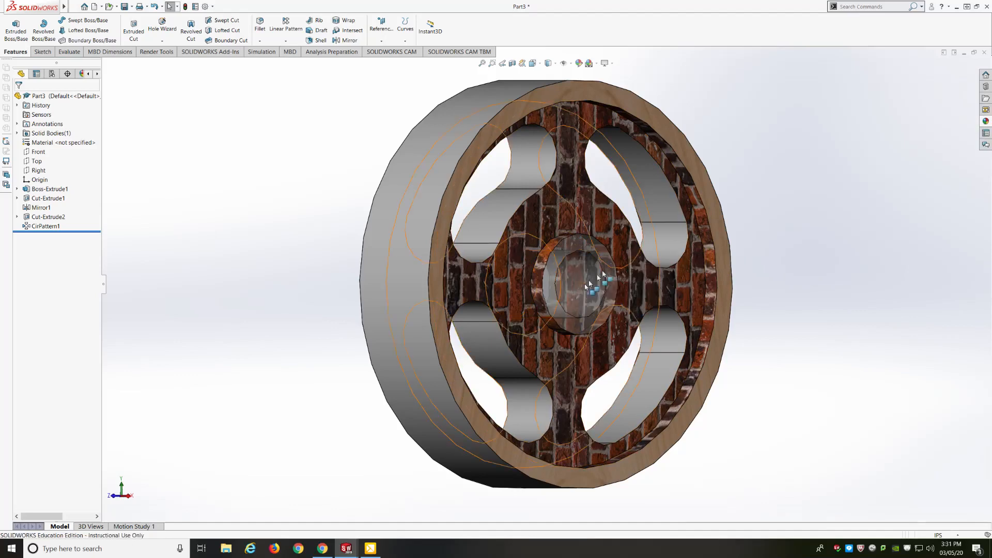
Apply glass sandblasted 01 to the Cut-Extrude2 feature, covering the walls of the original web opening
left_click(986, 122)
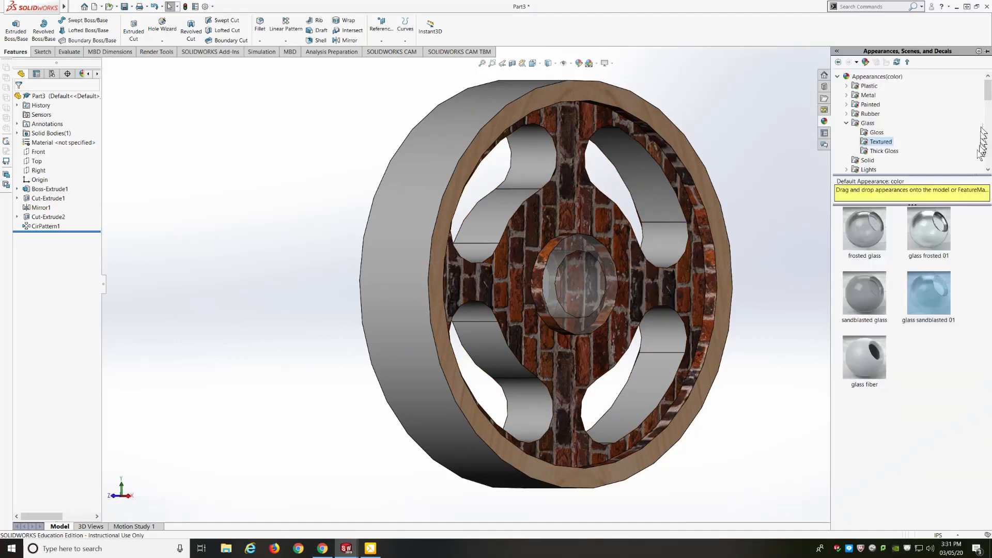
left_click_drag(929, 302, 669, 208)
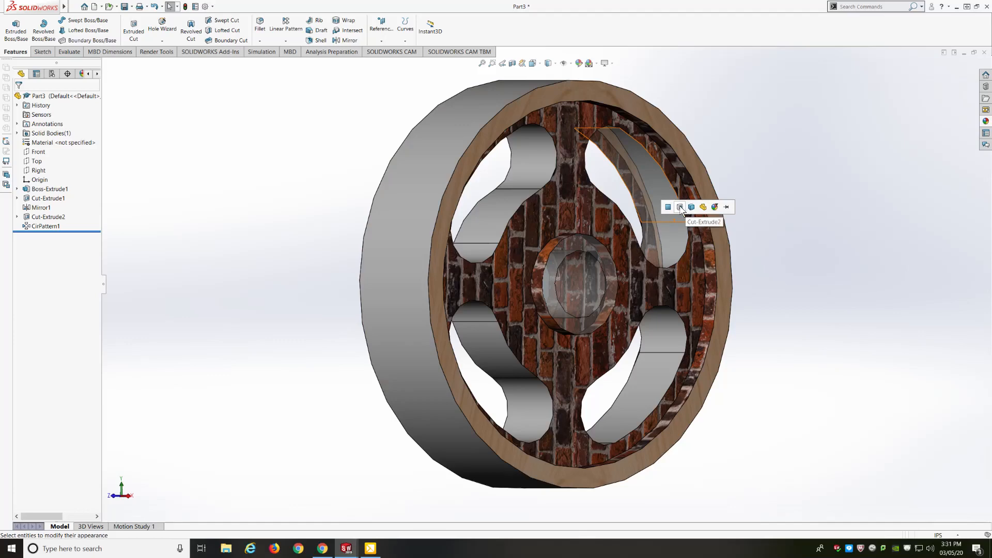
left_click(679, 207)
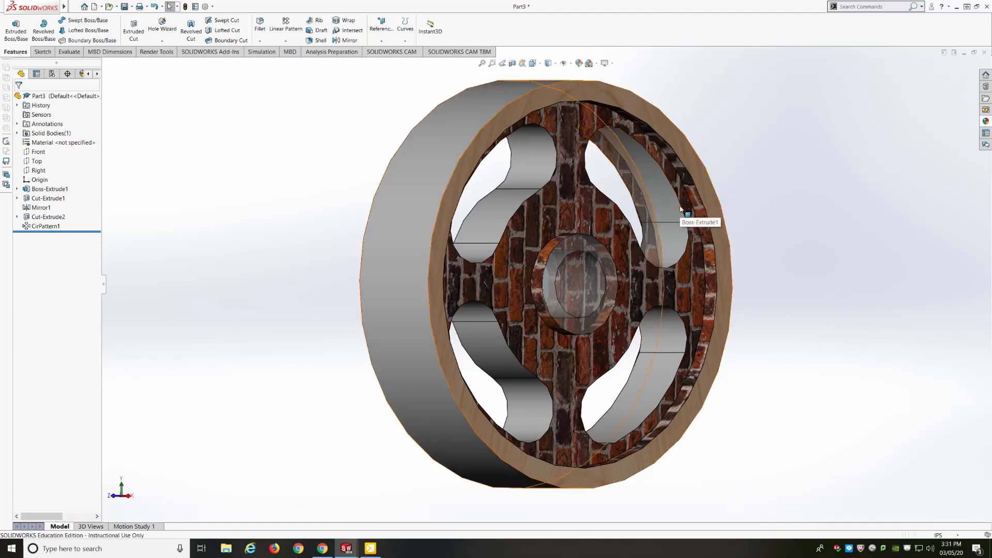
Apply glass sandblasted 01 to the CirPattern1 feature, covering the walls of the patterned web openings
left_click(986, 123)
left_click_drag(929, 297, 539, 172)
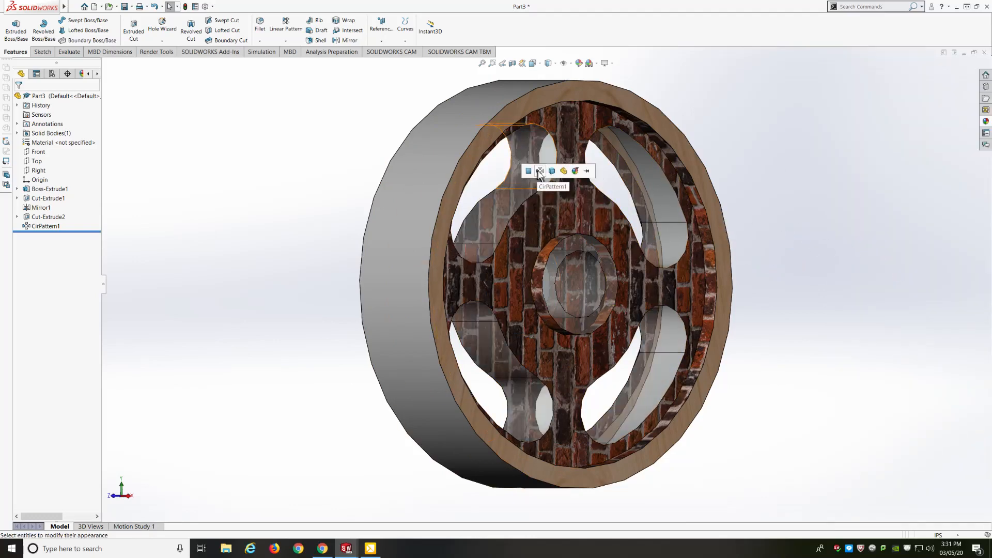
left_click(540, 172)
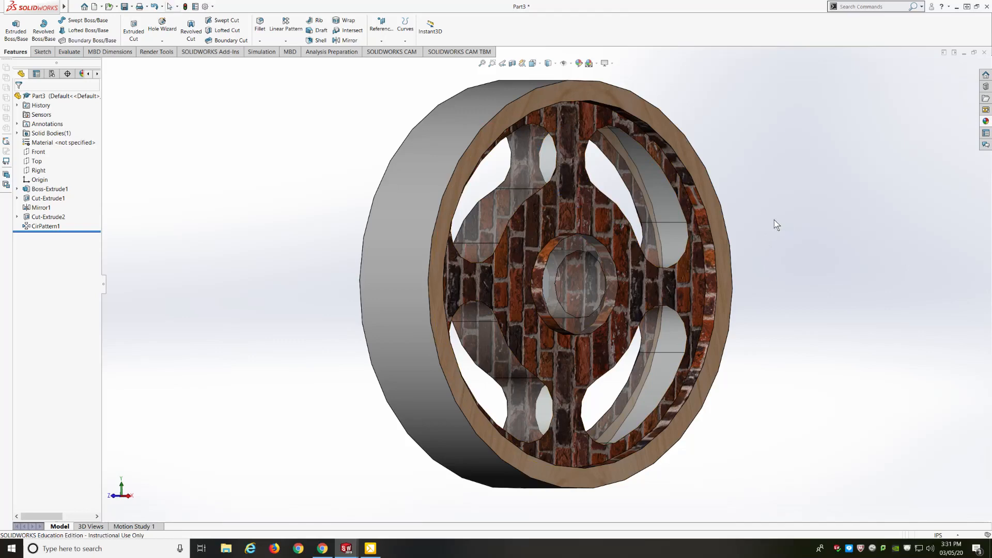
Save Part3 and switch to the Cst-100 assembly to view the caster with the updated wheel
middle_click_drag(774, 219, 896, 216)
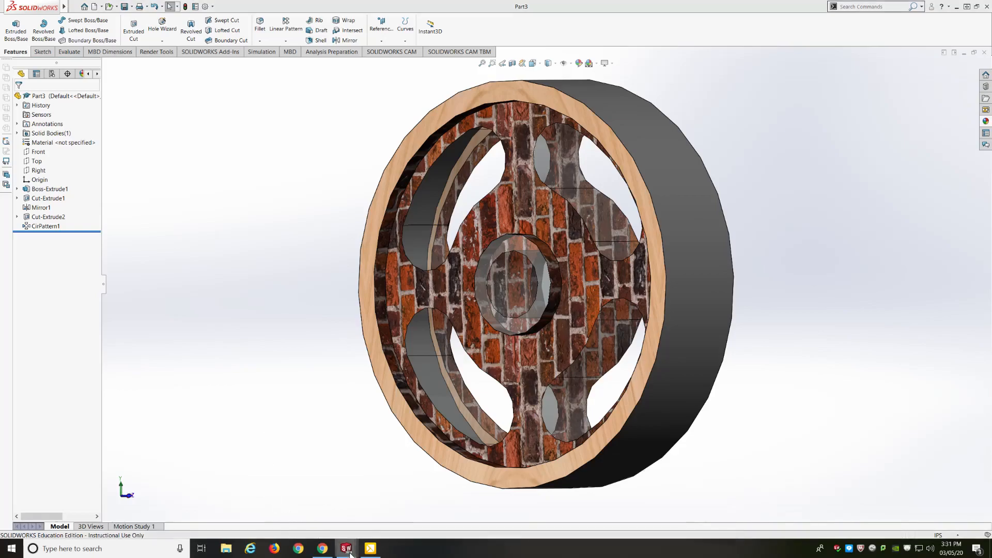
mouse_move(350, 551)
left_click(563, 509)
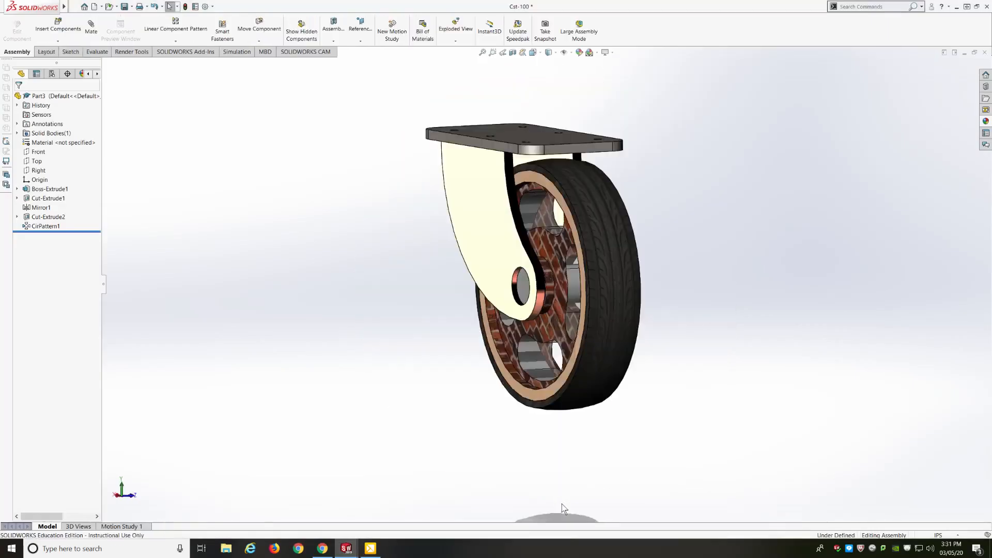
mouse_move(525, 492)
middle_mouse_down()
mouse_move(516, 480)
mouse_move(436, 485)
mouse_move(539, 492)
middle_mouse_up()
scroll(538, 494, "up", 3)
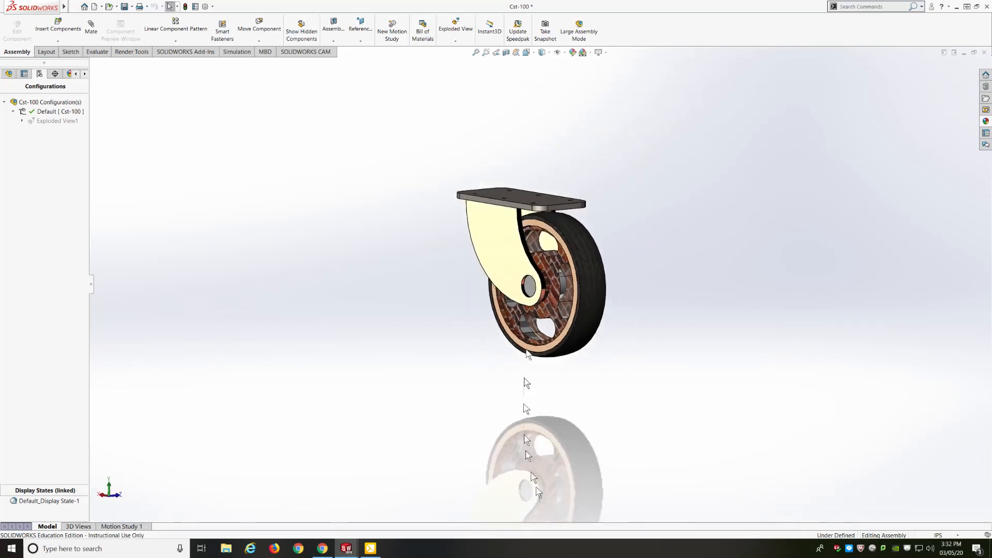
scroll(553, 275, "down", 2)
middle_click_drag(635, 408, 627, 429)
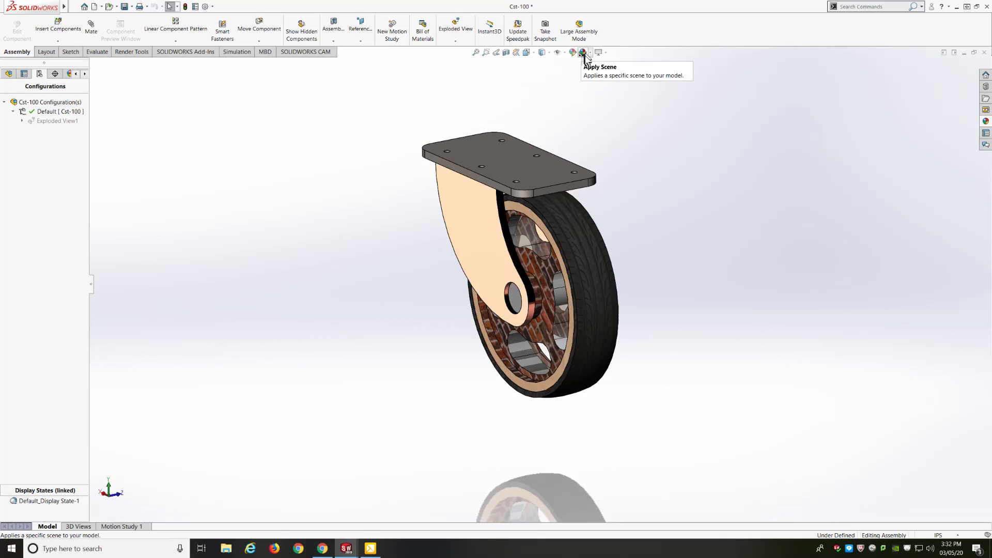
Apply the Courtyard basic scene to the Cst-100 assembly
left_click(985, 121)
left_click(837, 77)
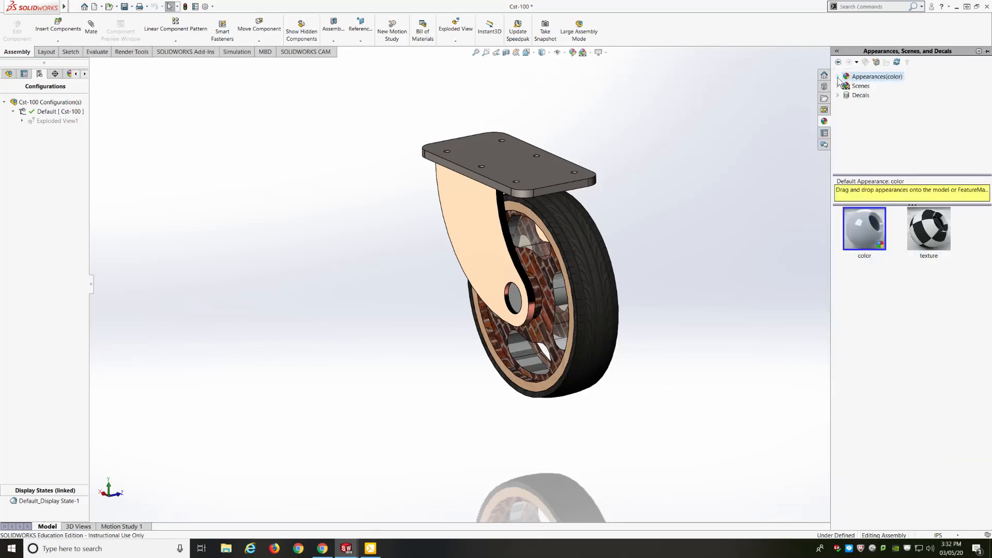
left_click(860, 86)
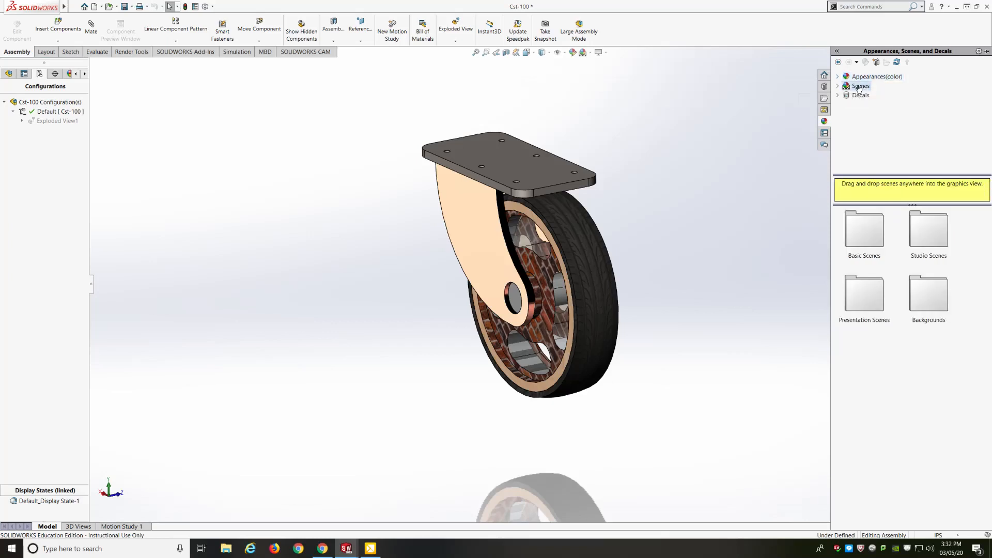
left_click(838, 86)
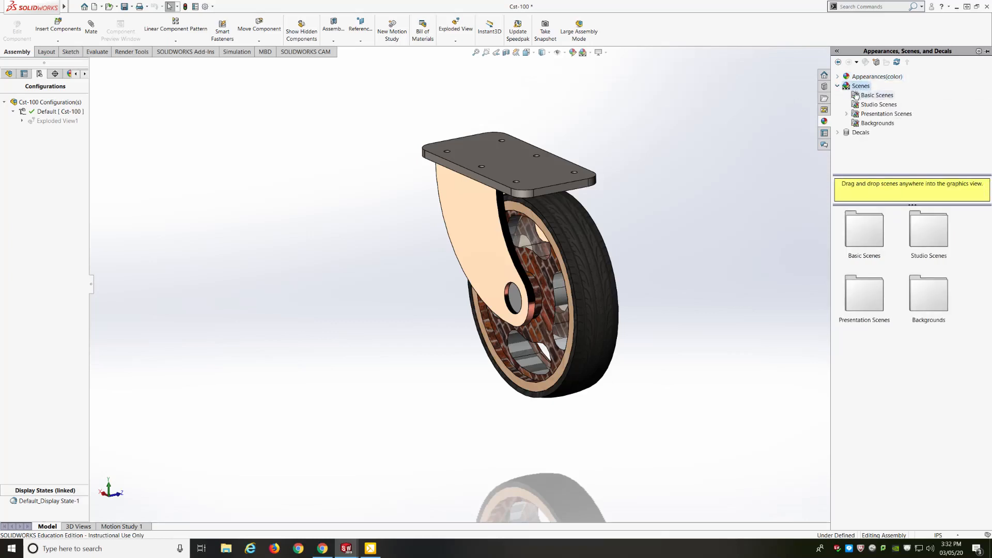
left_click(857, 96)
scroll(873, 248, "down", 5)
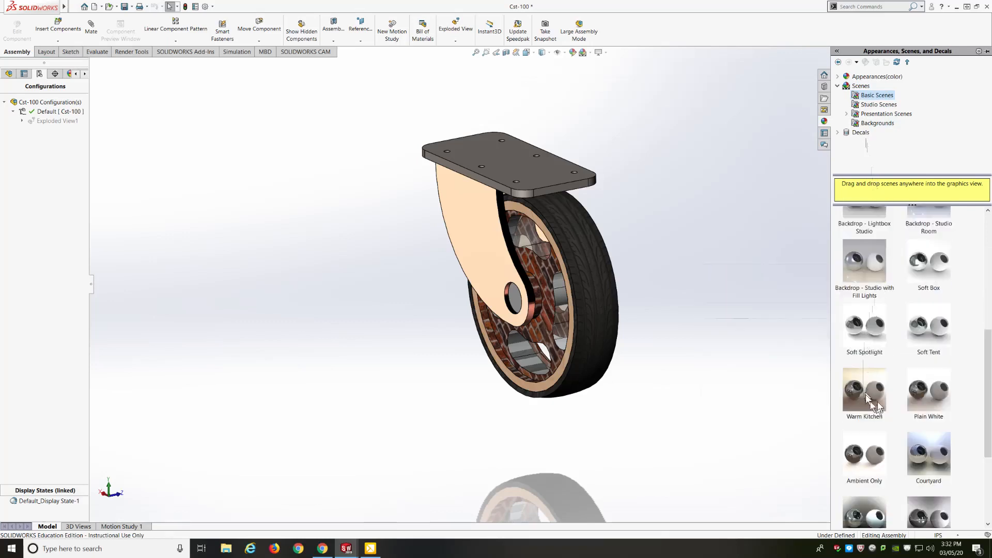
left_click_drag(927, 456, 734, 292)
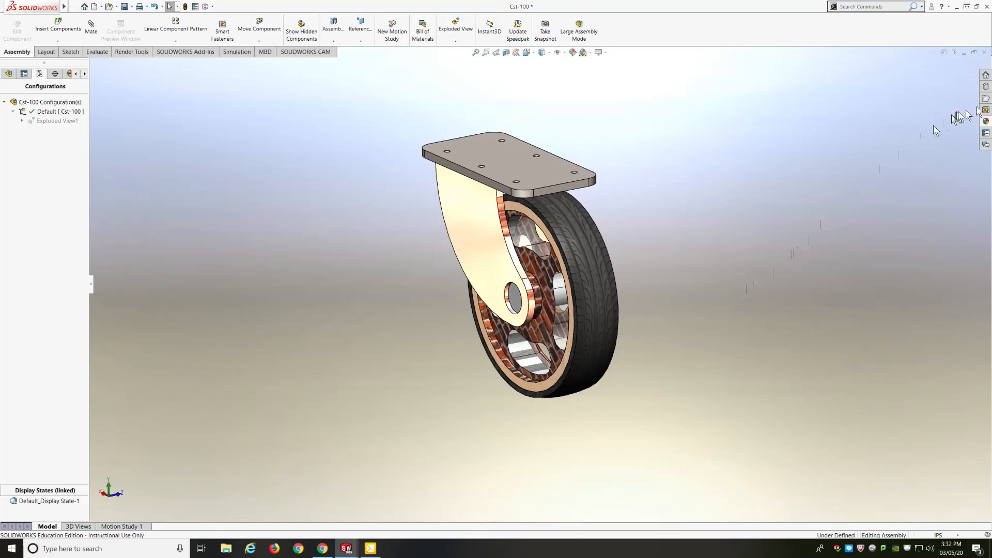
Change the assembly's scene to the Rooftop basic scene
left_click(986, 122)
scroll(912, 289, "down", 2)
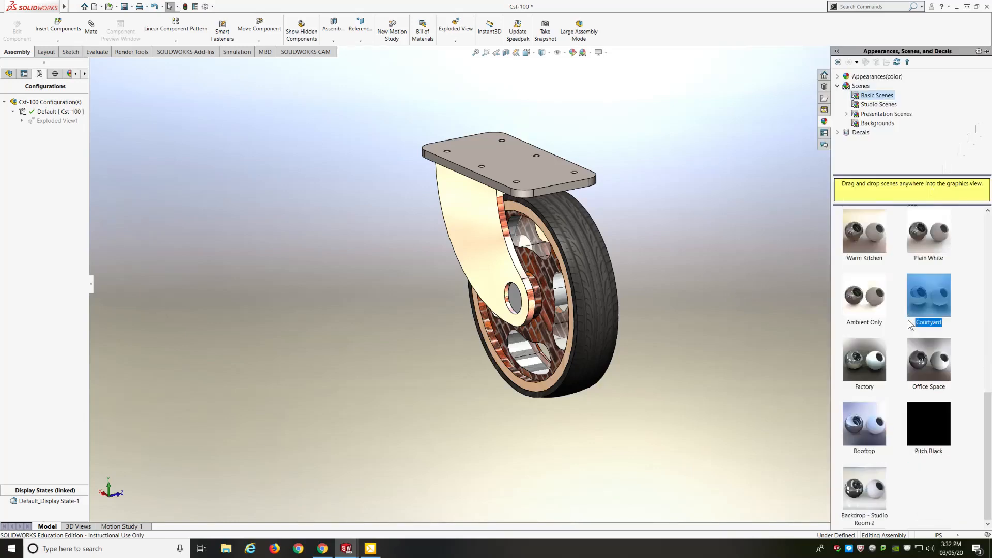
left_click_drag(857, 422, 744, 293)
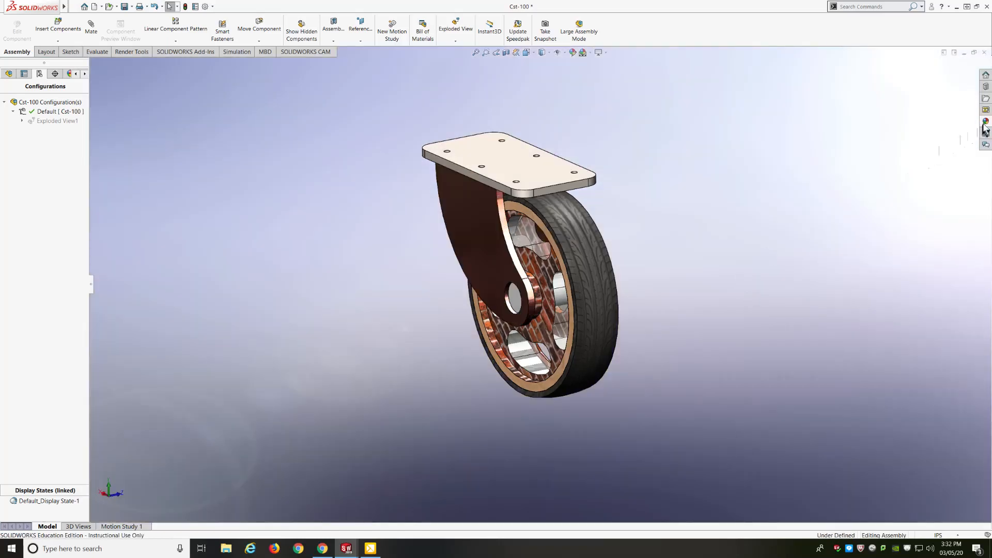
Change the assembly's scene to the Reflective Floor Checkered studio scene
left_click(986, 123)
left_click(873, 105)
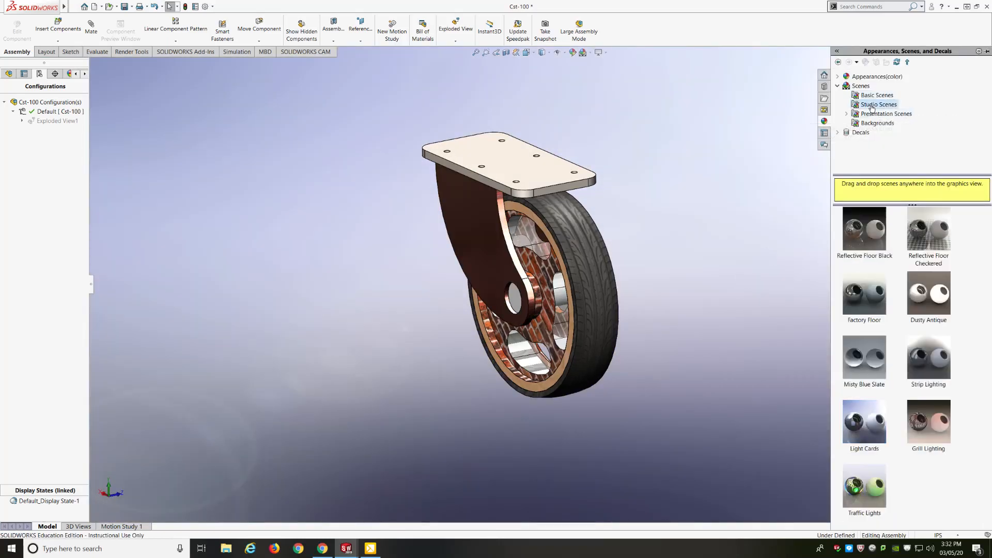
left_click_drag(928, 249, 743, 259)
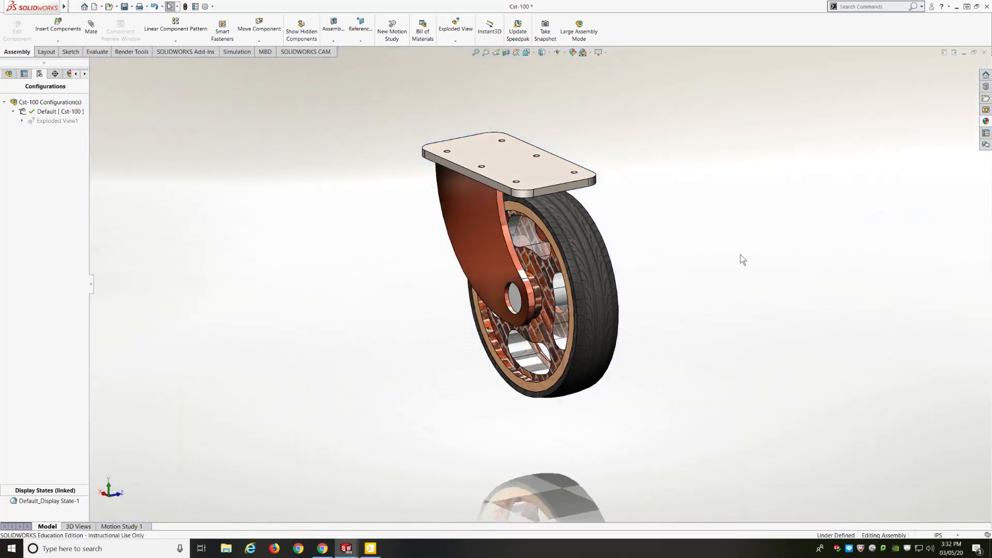
Apply the Courtyard Background presentation scene to the assembly and view the caster from several angles within it
left_click(986, 121)
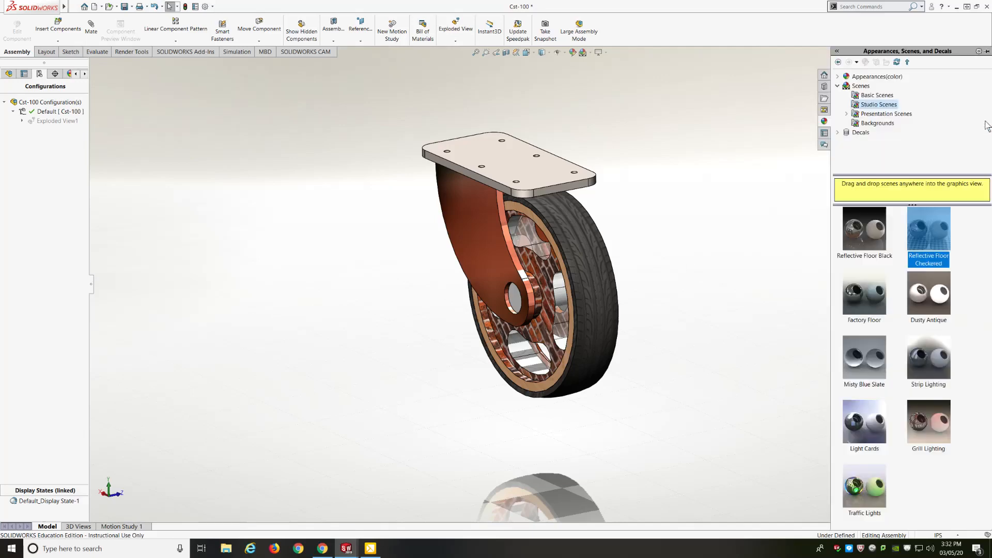
left_click(880, 116)
mouse_move(866, 234)
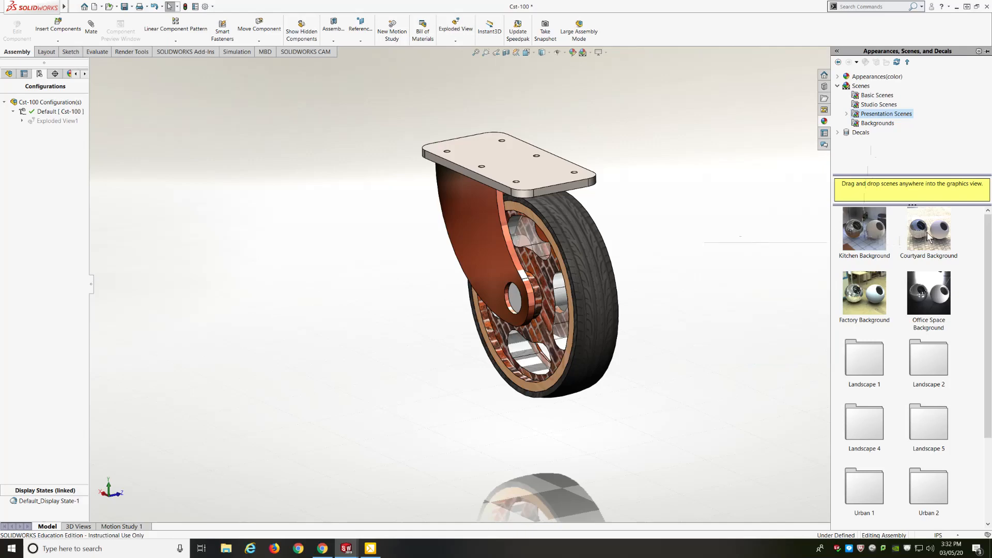
left_click_drag(925, 234, 672, 288)
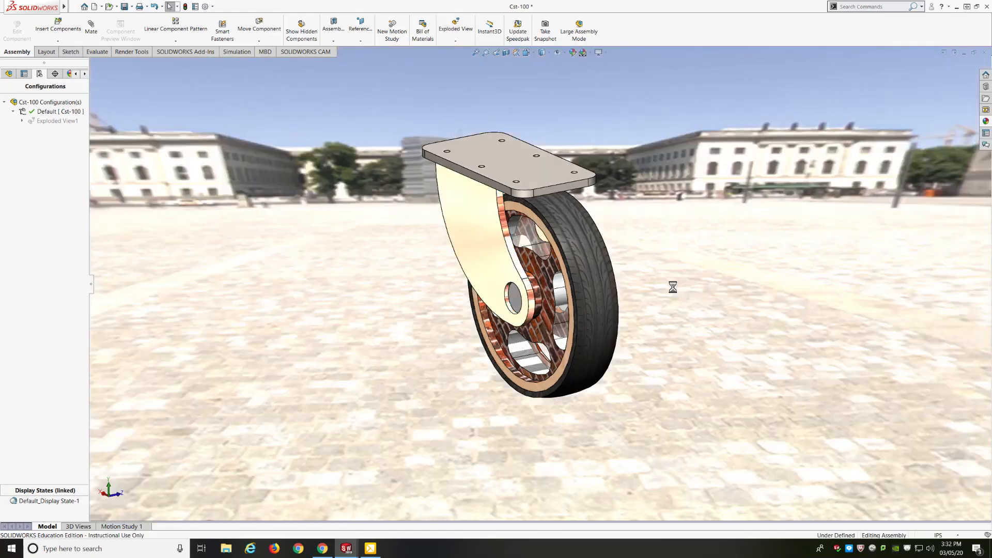
scroll(674, 288, "up", 5)
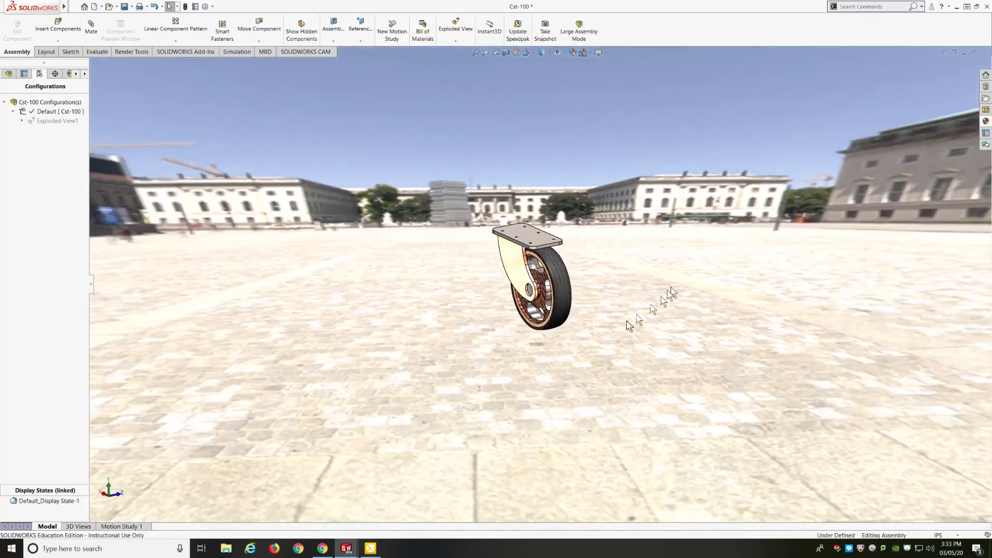
middle_click_drag(623, 330, 664, 454)
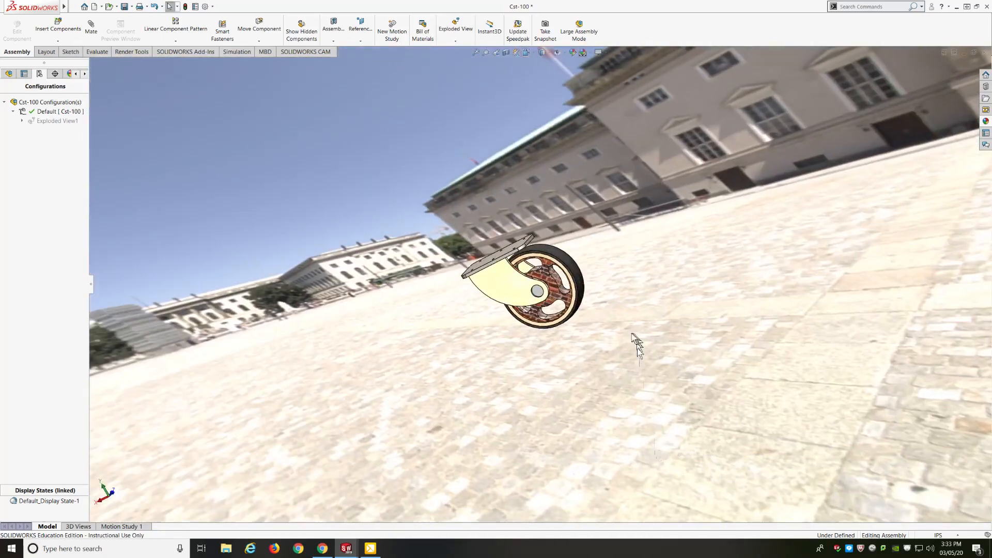
scroll(632, 335, "up", 10)
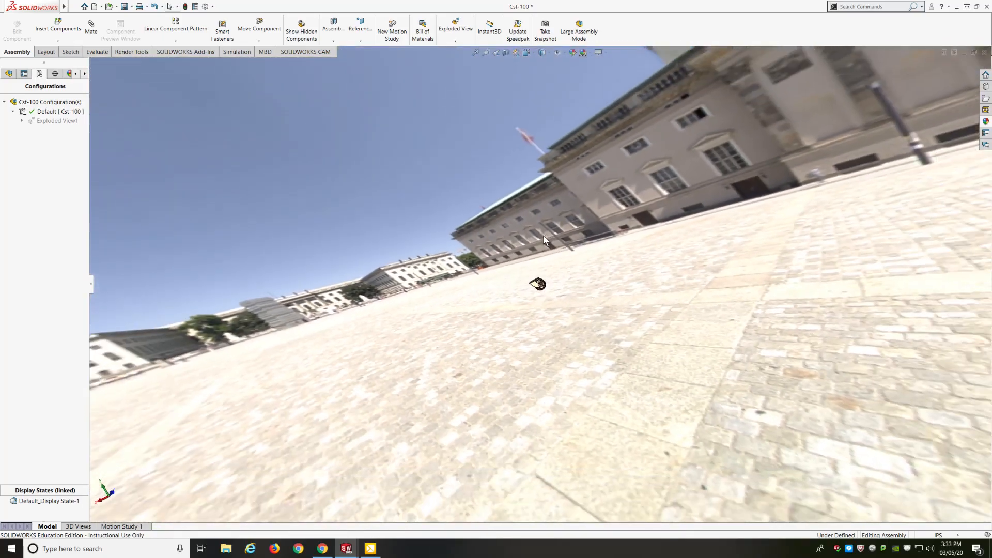
middle_click_drag(543, 235, 530, 316)
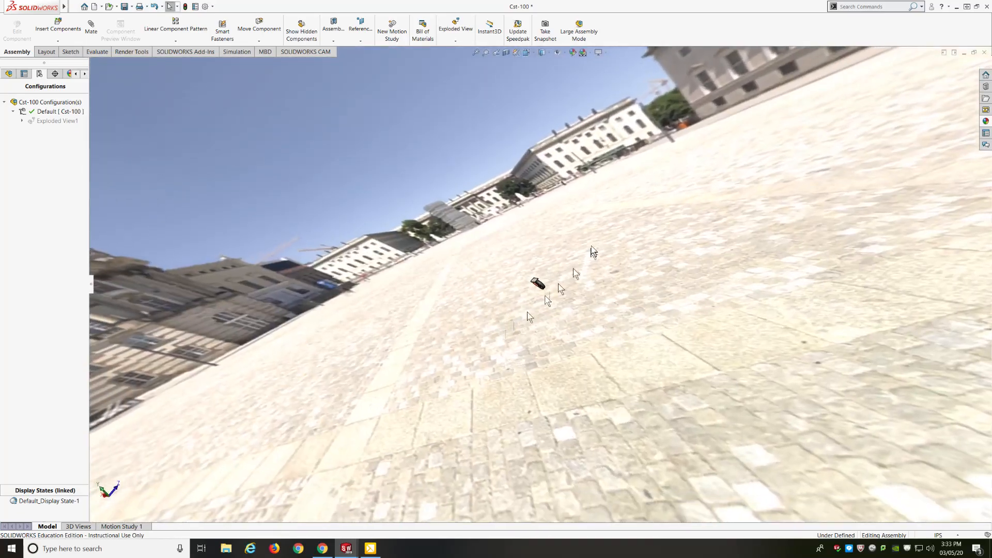
Change the assembly's scene to the 3 Point Green basic scene and view the caster within it
scroll(569, 248, "down", 6)
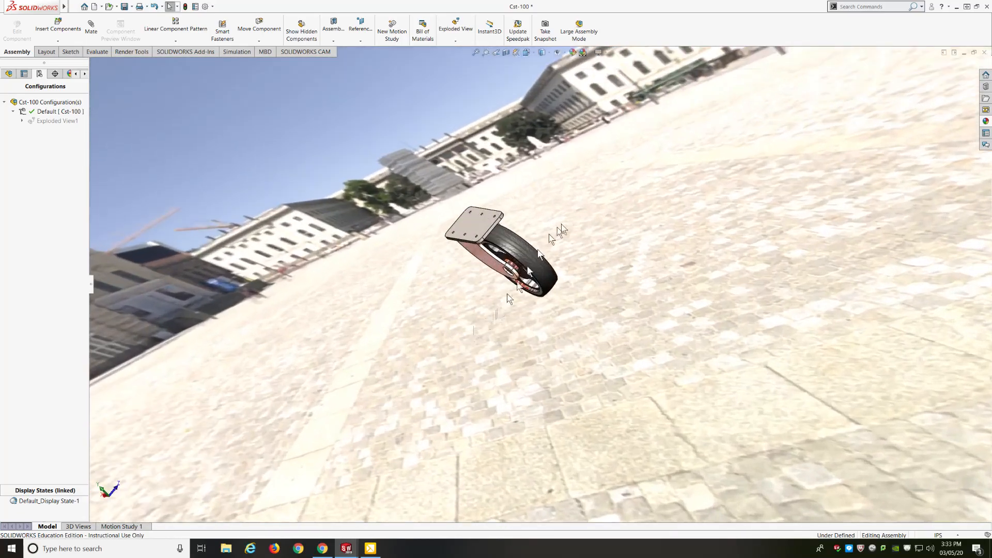
middle_click_drag(561, 224, 628, 235)
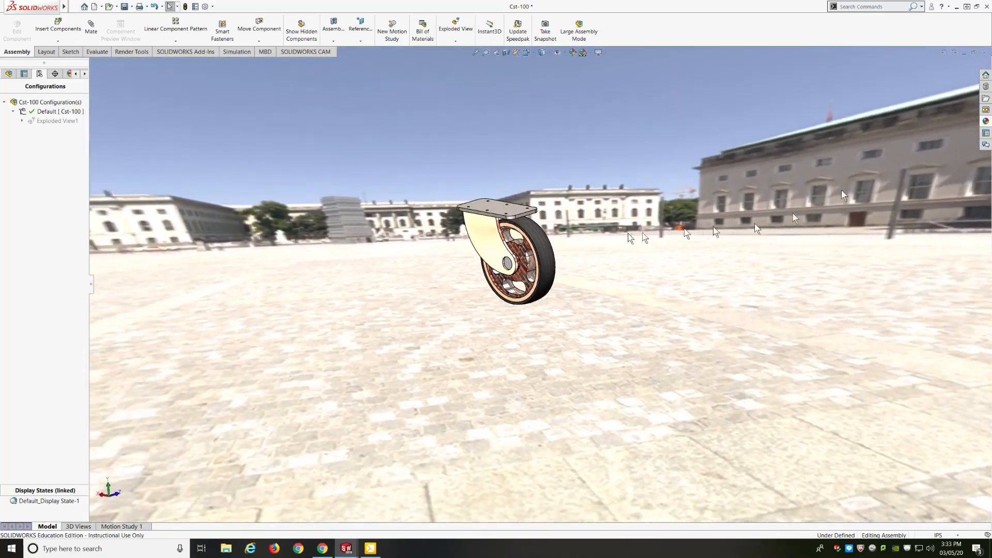
left_click(986, 123)
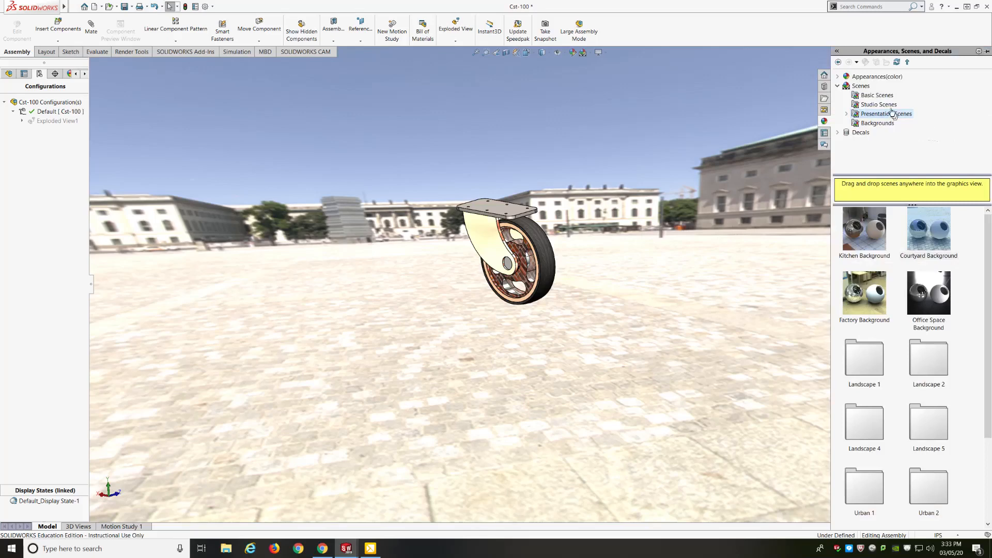
left_click(874, 96)
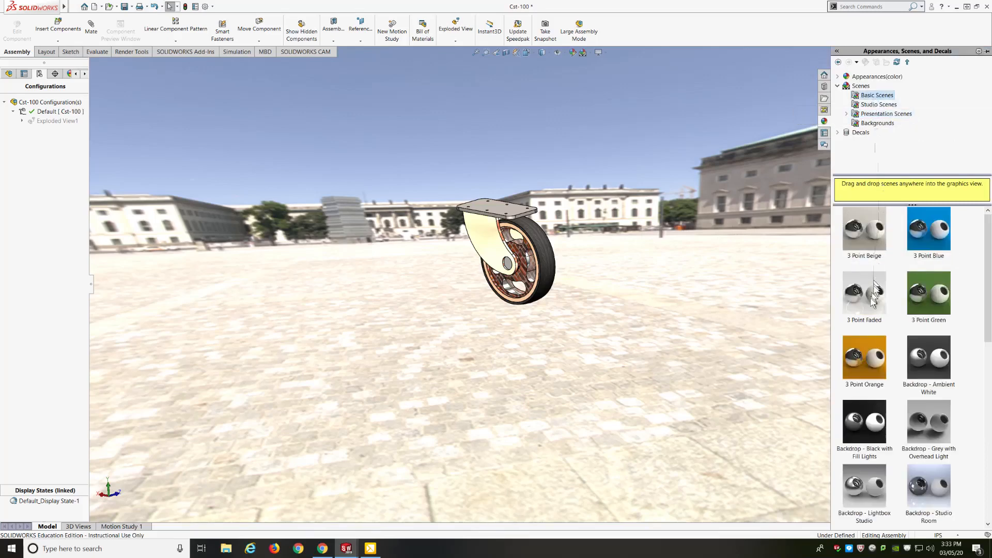
left_click(930, 299)
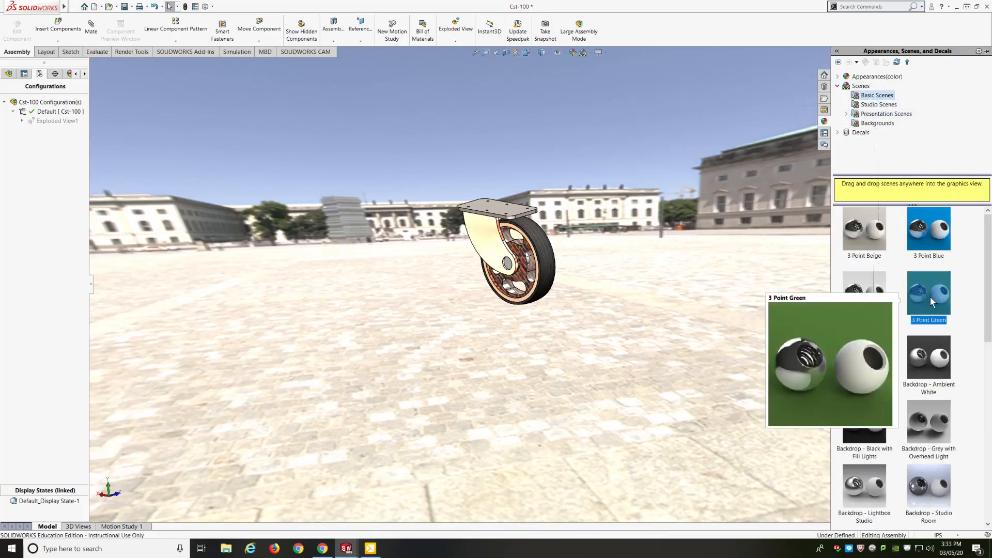
left_click_drag(930, 297, 726, 285)
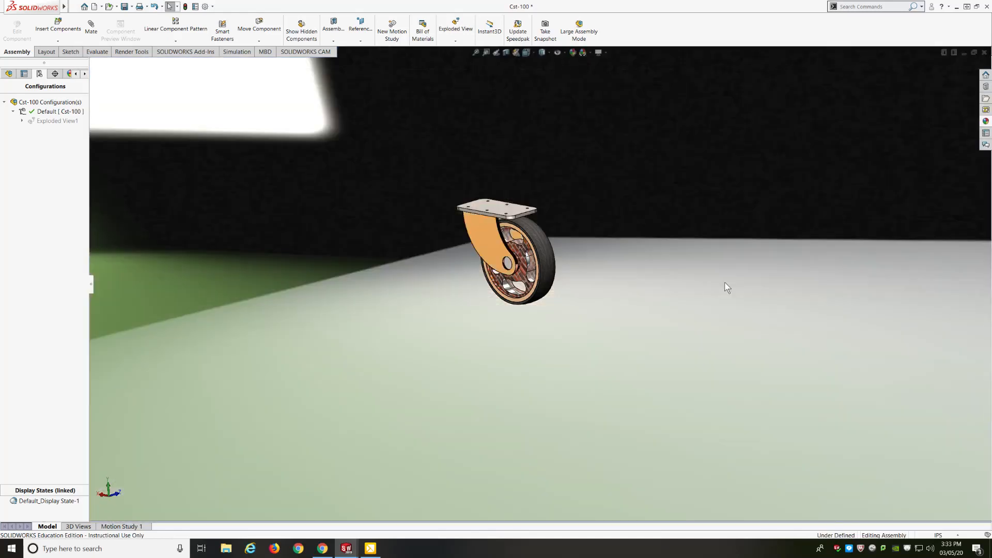
scroll(713, 297, "up", 5)
scroll(559, 298, "down", 8)
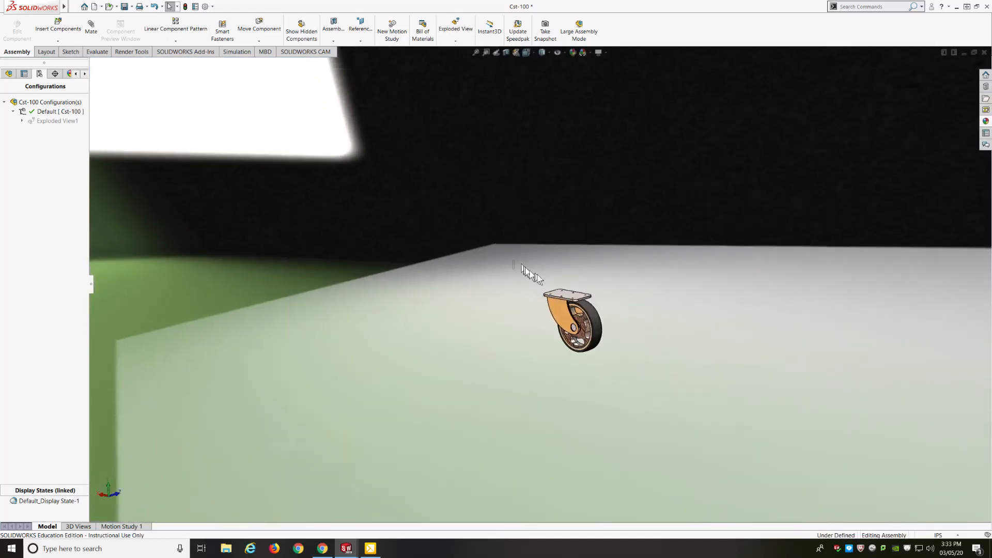
middle_click_drag(701, 326, 670, 338)
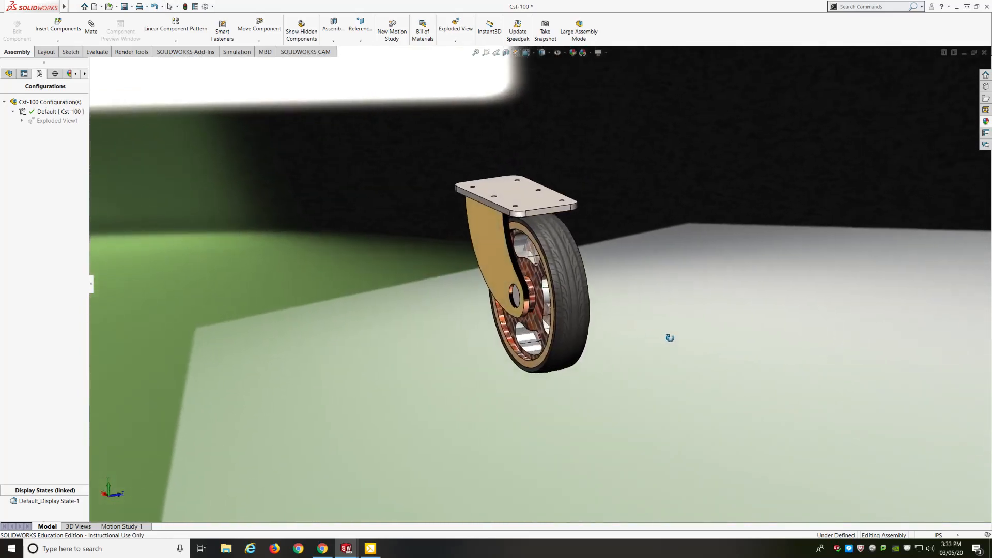
scroll(598, 290, "down", 1)
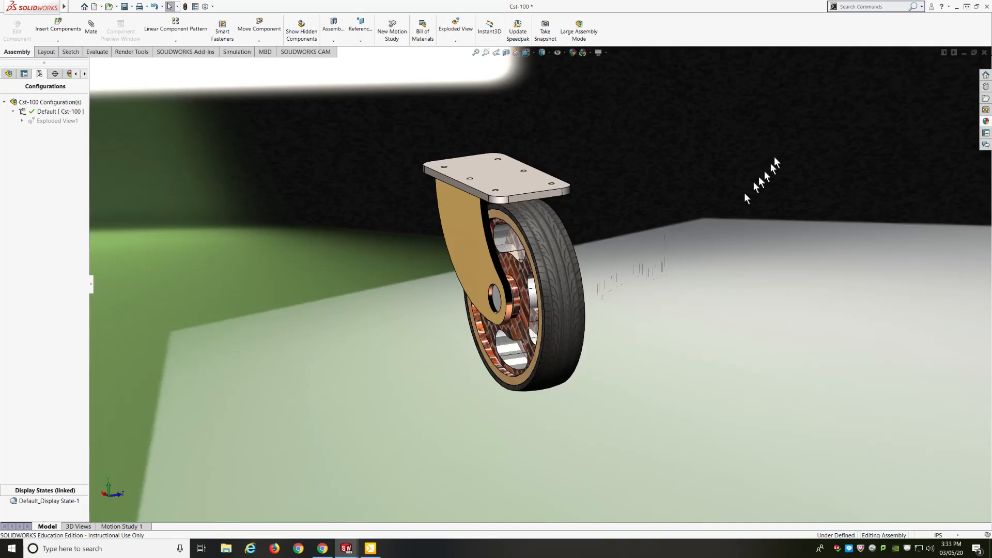
Look through the decals available in the logos folder of the decal library
left_click(986, 122)
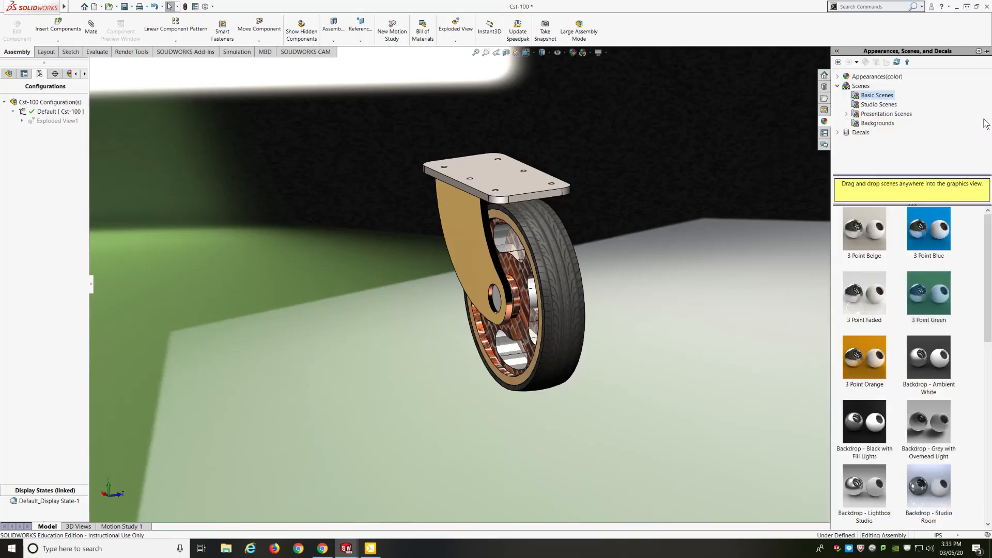
left_click(839, 85)
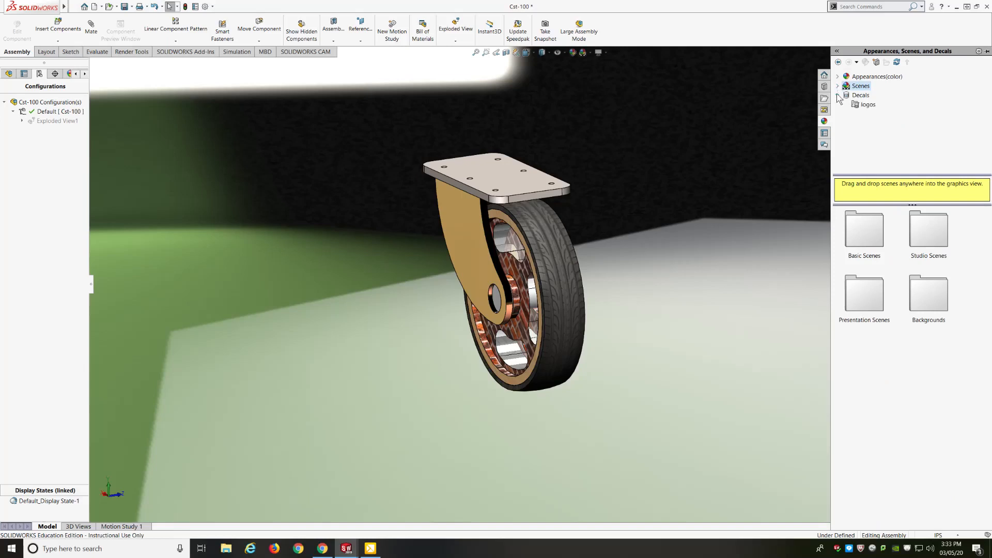
left_click(867, 105)
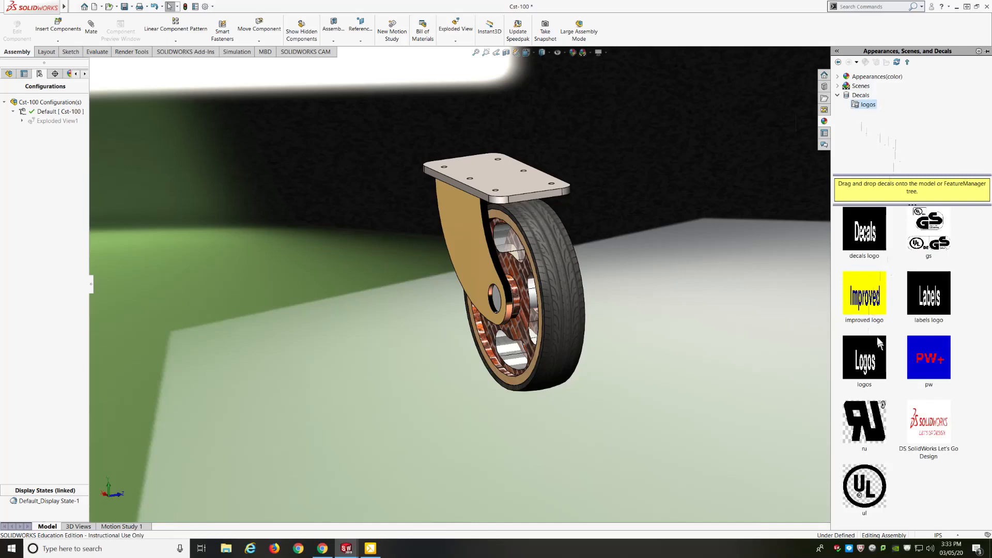
mouse_move(877, 336)
middle_click_drag(627, 257, 610, 283)
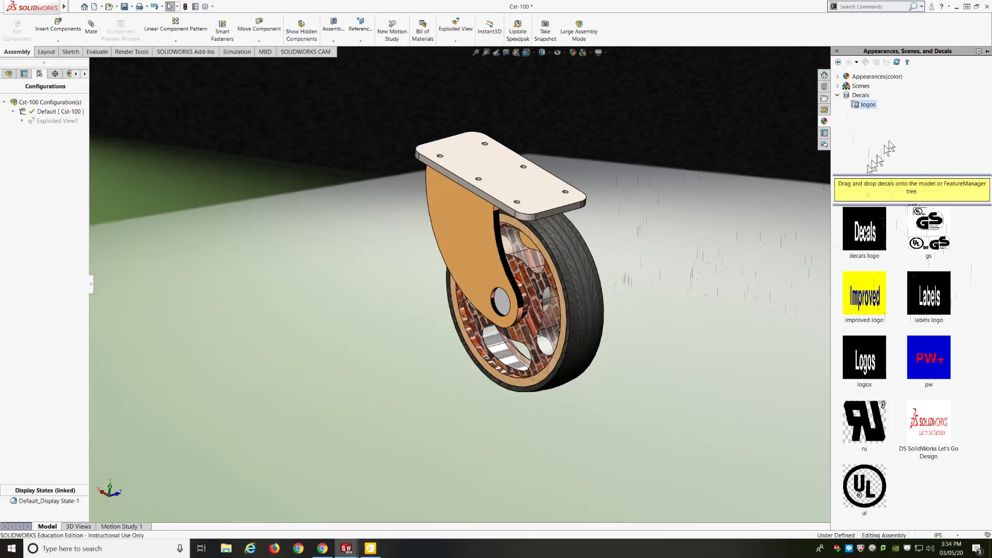
left_click(752, 127)
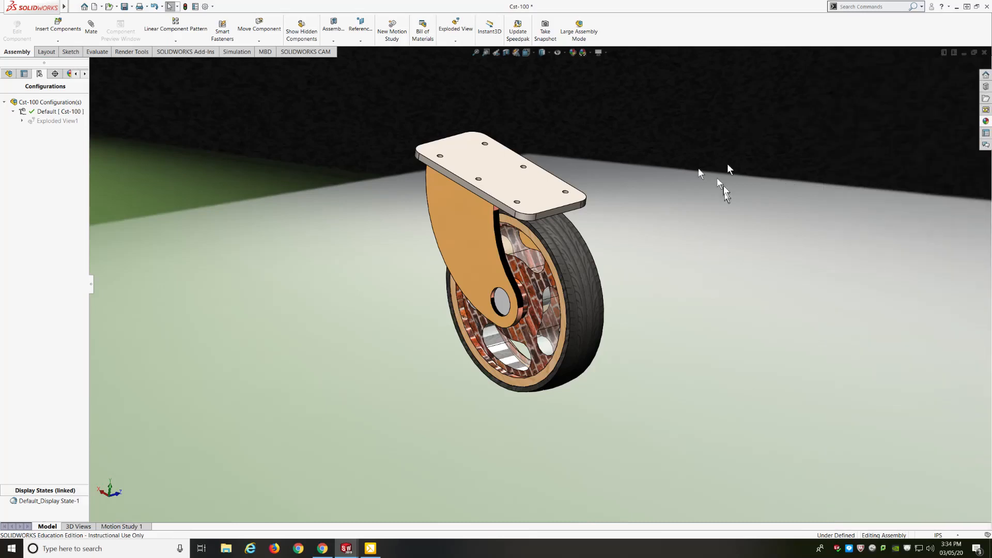
Review the appearances and decals assigned to the assembly and open the decal library from there
left_click(68, 75)
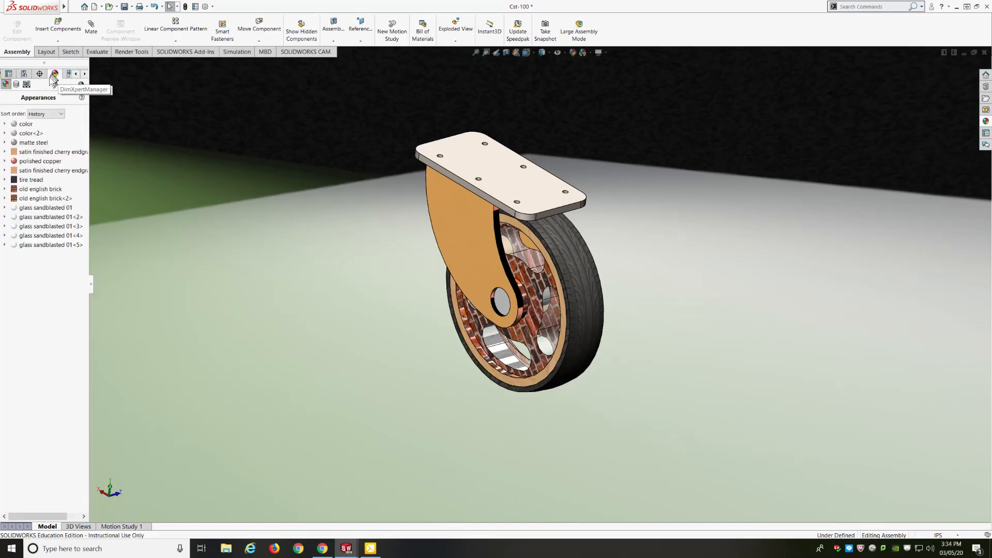
left_click(16, 85)
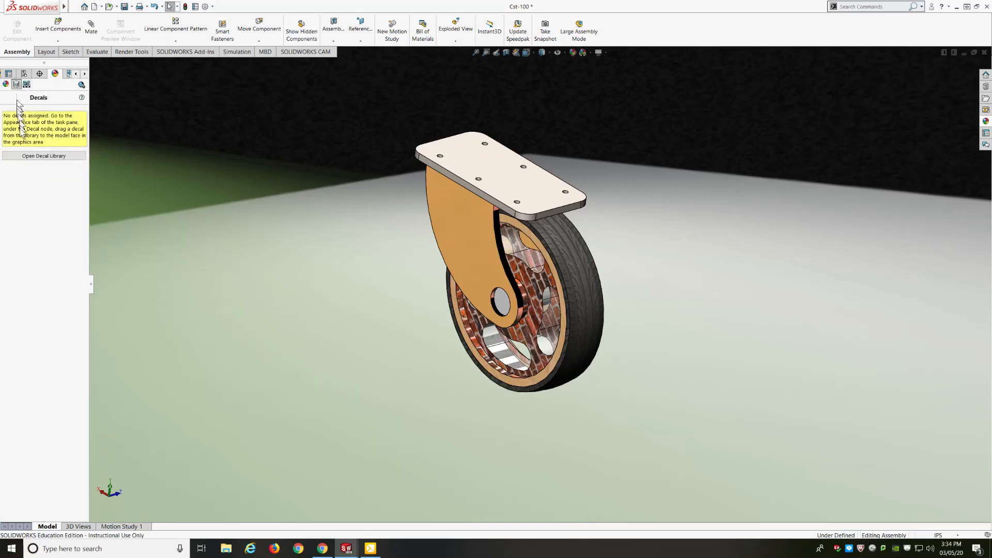
left_click(37, 162)
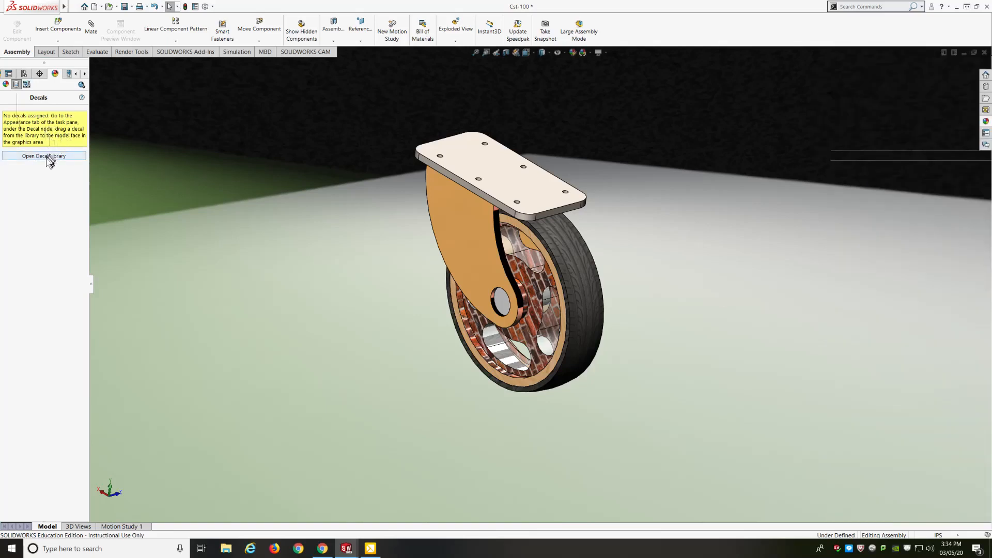
left_click(46, 159)
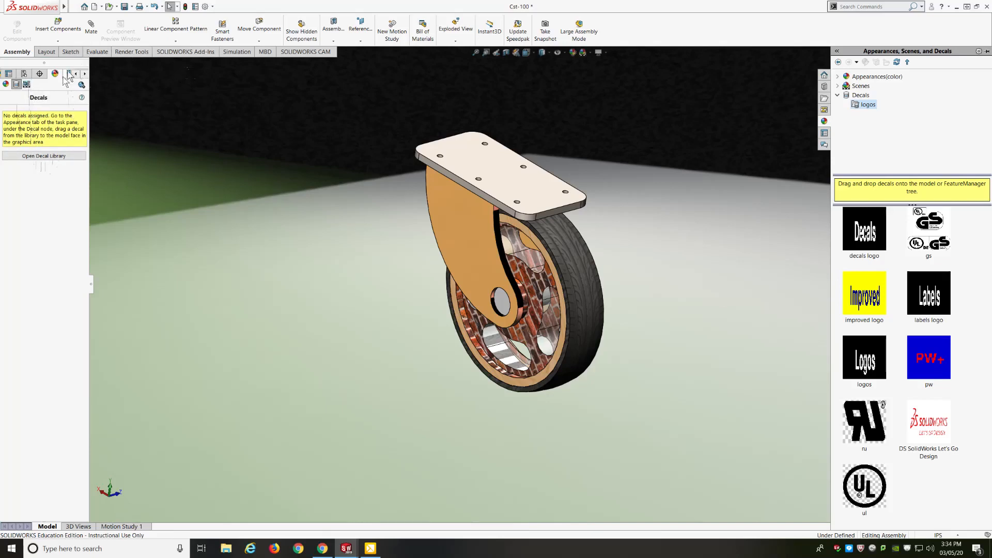
Create a decal from the boat image in the Pictures folder and apply it to the caster fork's outer side face
left_click(134, 51)
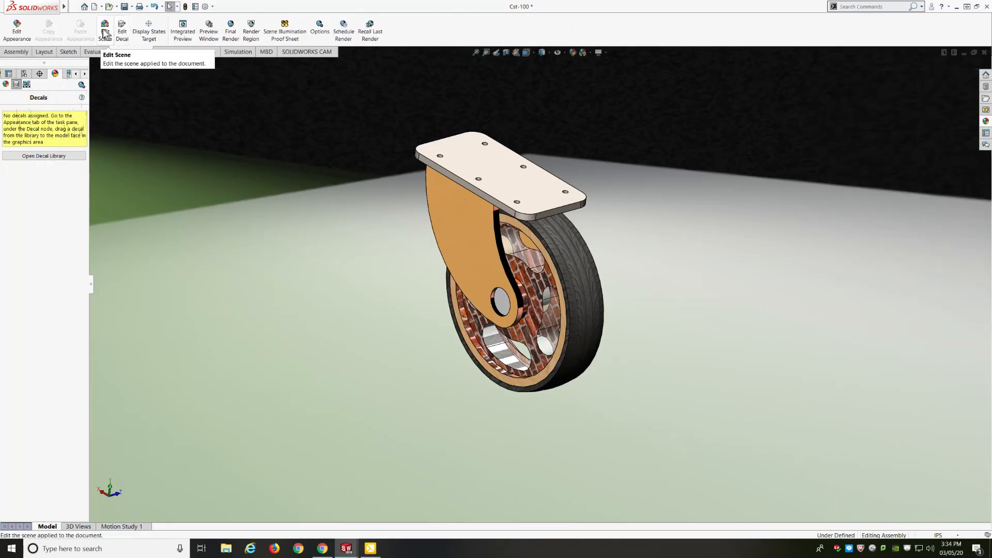
left_click(122, 34)
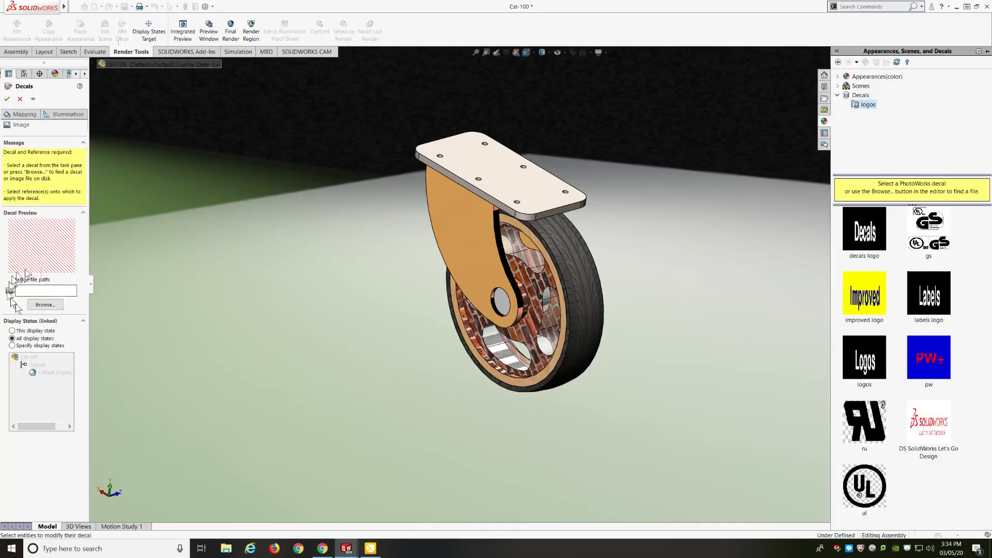
left_click(45, 305)
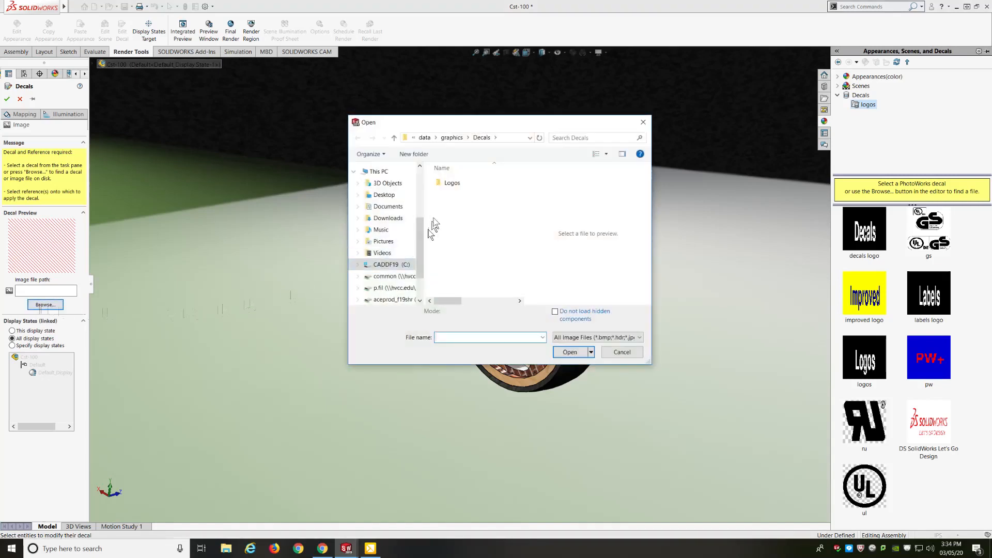
left_click(389, 243)
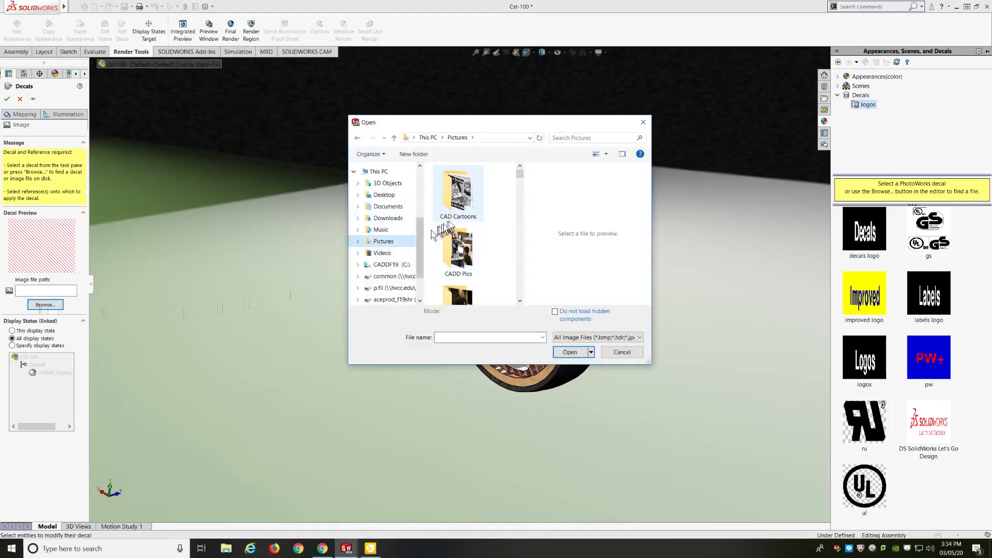
scroll(458, 223, "down", 5)
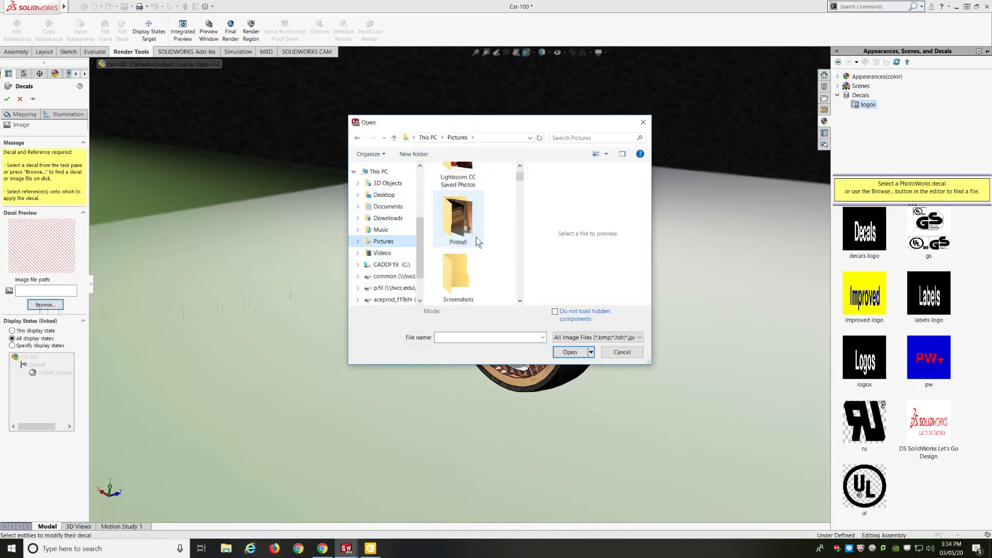
scroll(478, 243, "down", 1)
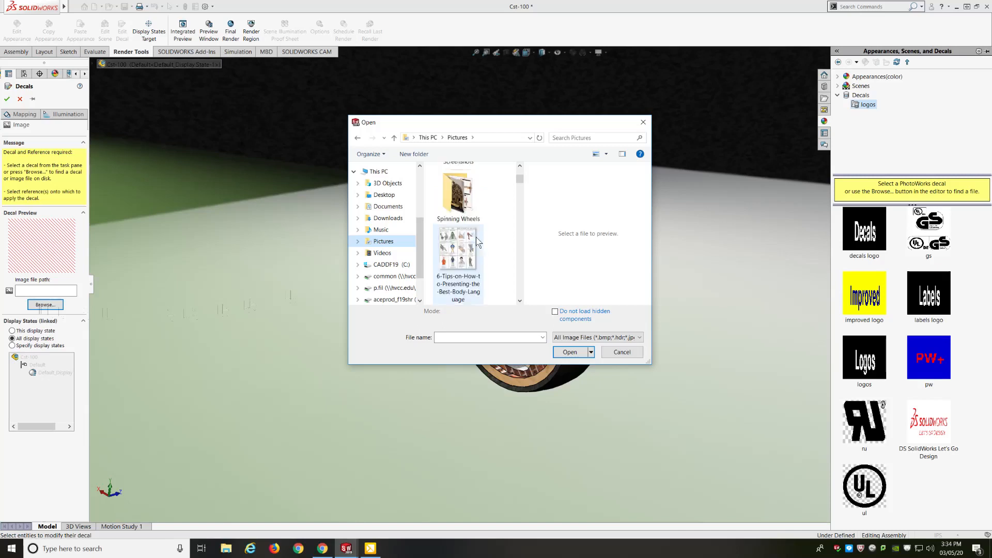
scroll(478, 243, "down", 2)
scroll(478, 243, "down", 2)
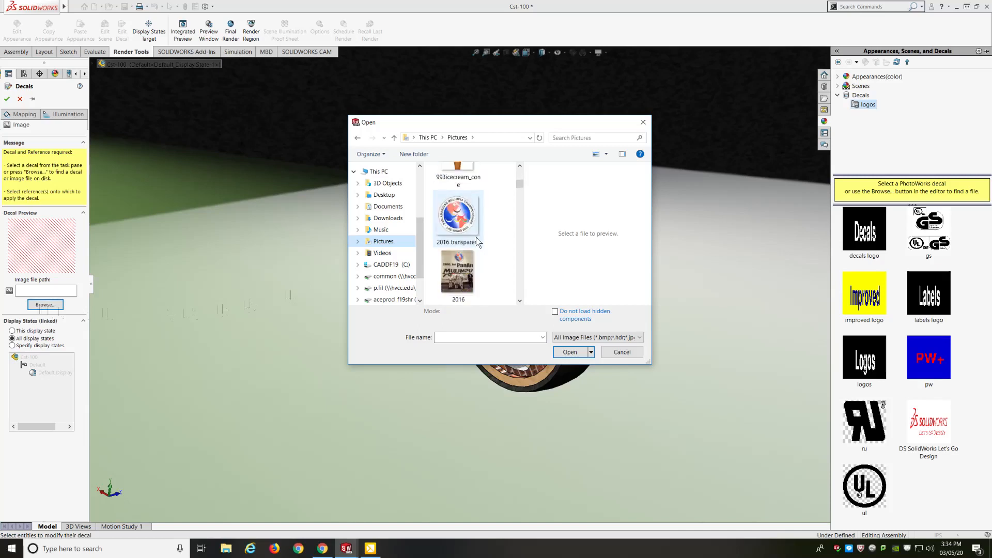
scroll(478, 243, "down", 4)
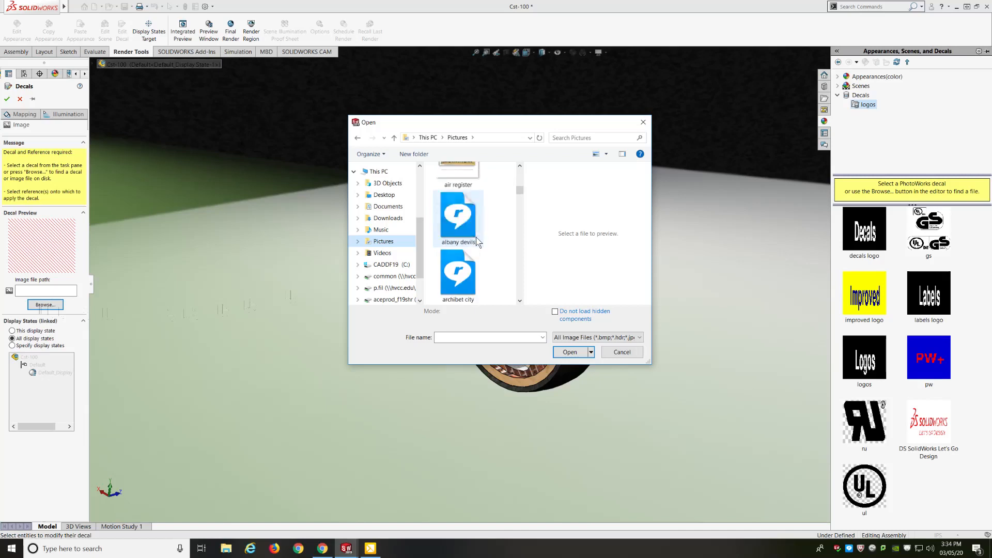
scroll(478, 243, "down", 3)
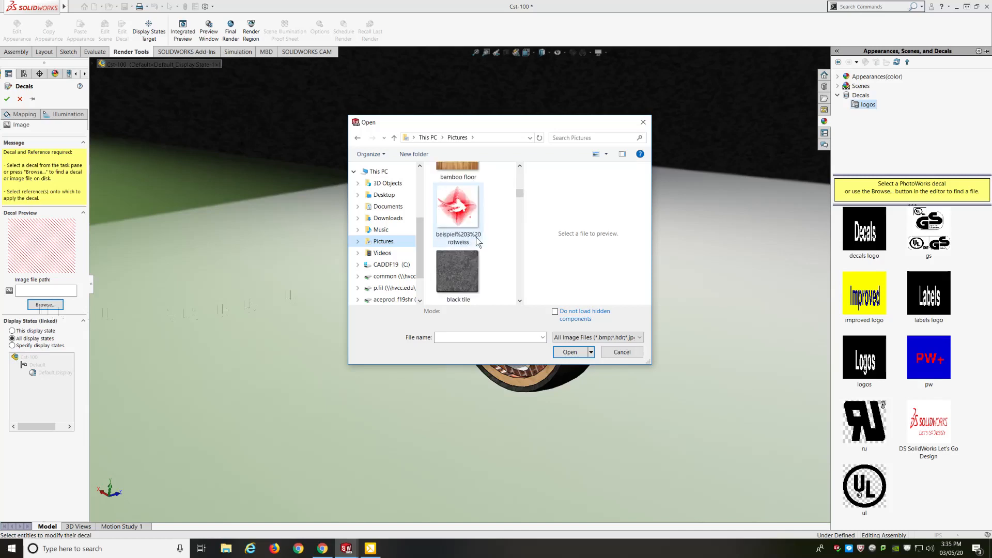
scroll(478, 243, "down", 1)
scroll(478, 243, "down", 1)
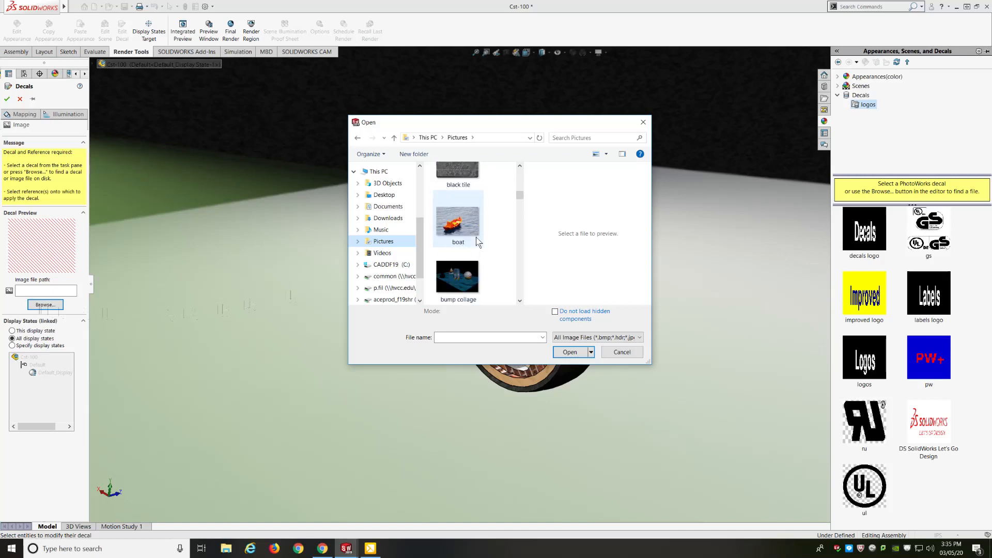
left_click(460, 223)
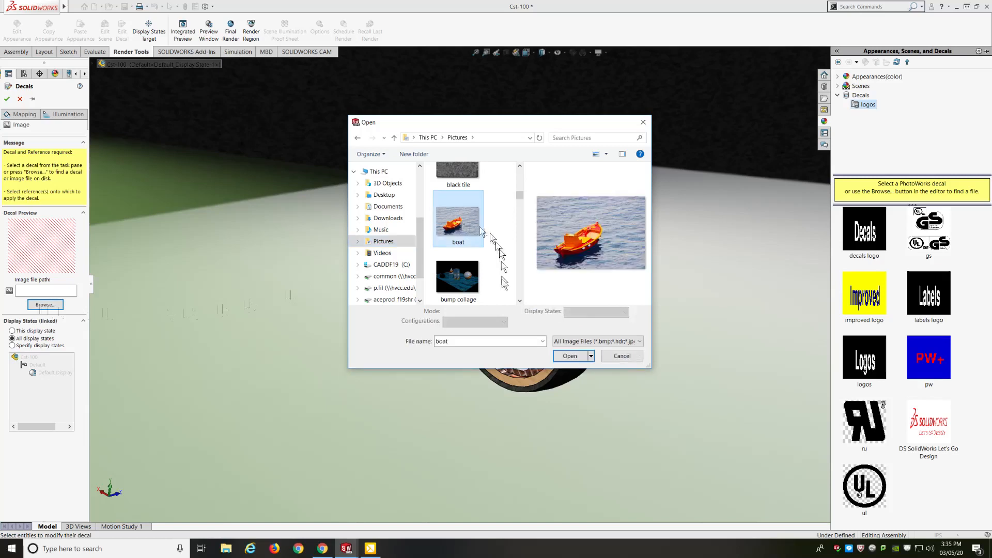
left_click(568, 356)
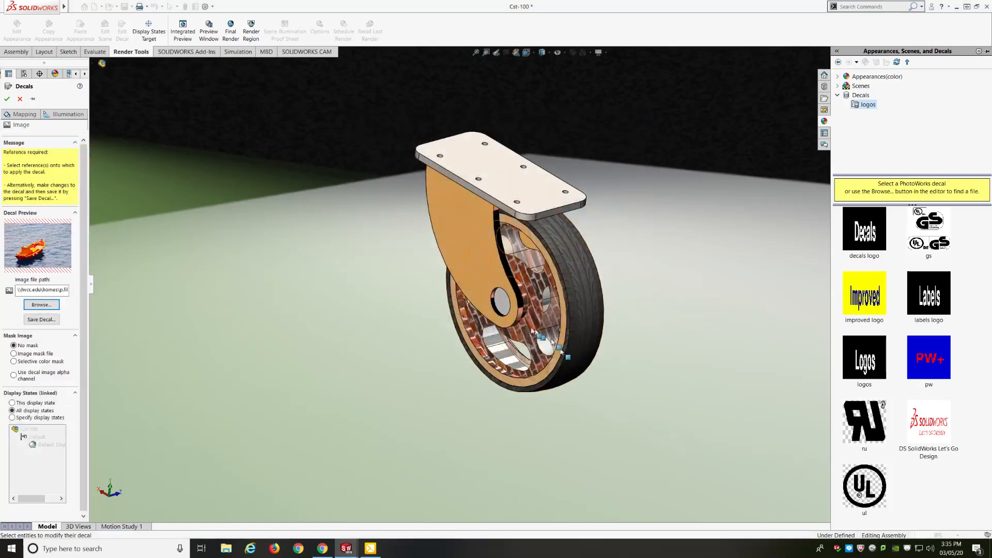
left_click(458, 233)
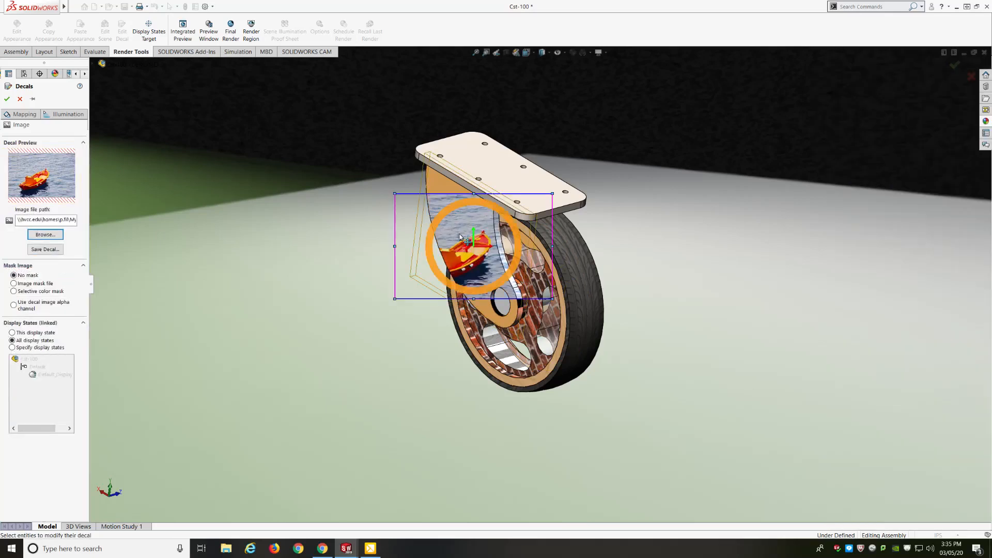
Resize, reposition and slightly rotate the boat decal so it covers the fork's whole outer side face, and accept the decal
middle_click_drag(362, 336, 405, 337)
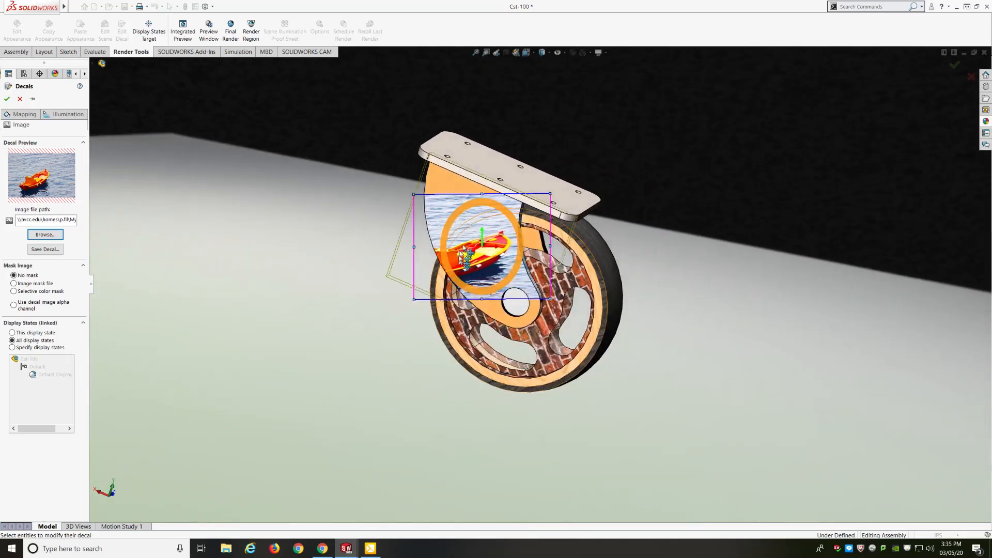
left_click_drag(518, 226, 517, 227)
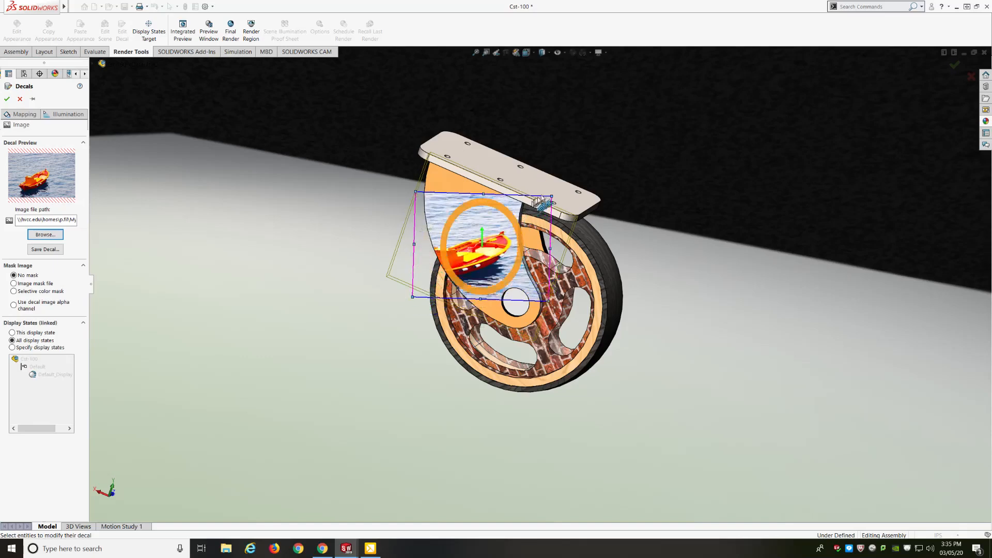
left_click_drag(552, 197, 499, 221)
left_click_drag(462, 264, 470, 231)
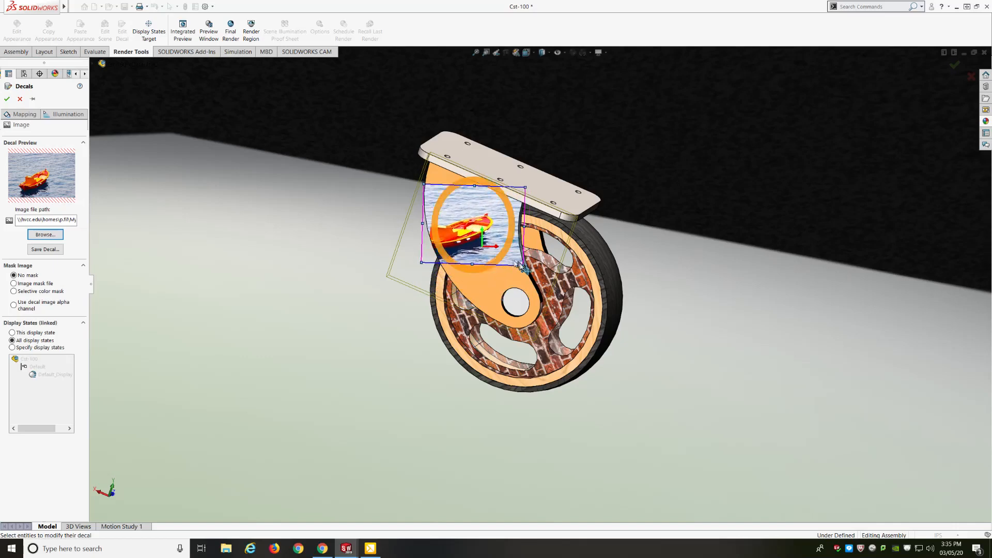
left_click_drag(523, 265, 570, 336)
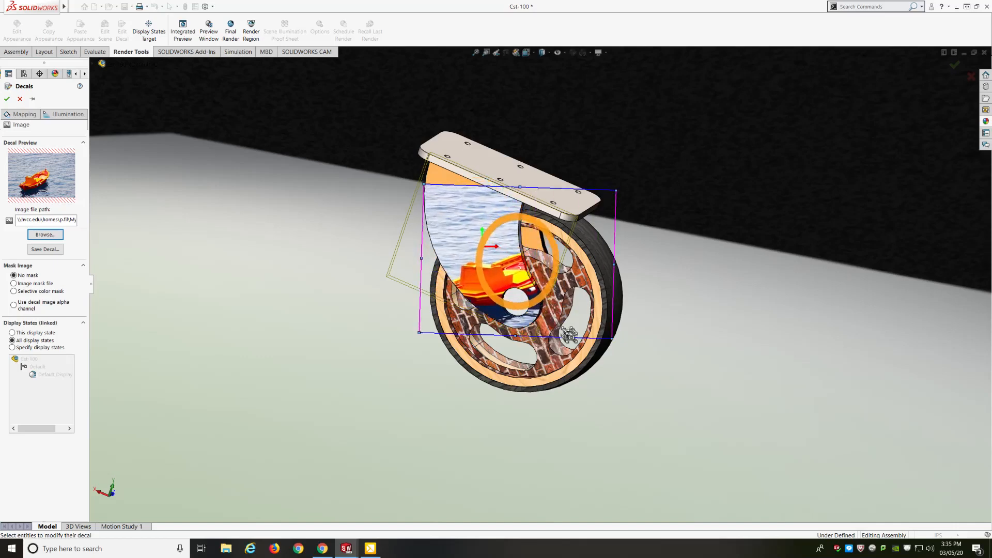
left_click_drag(422, 183, 397, 149)
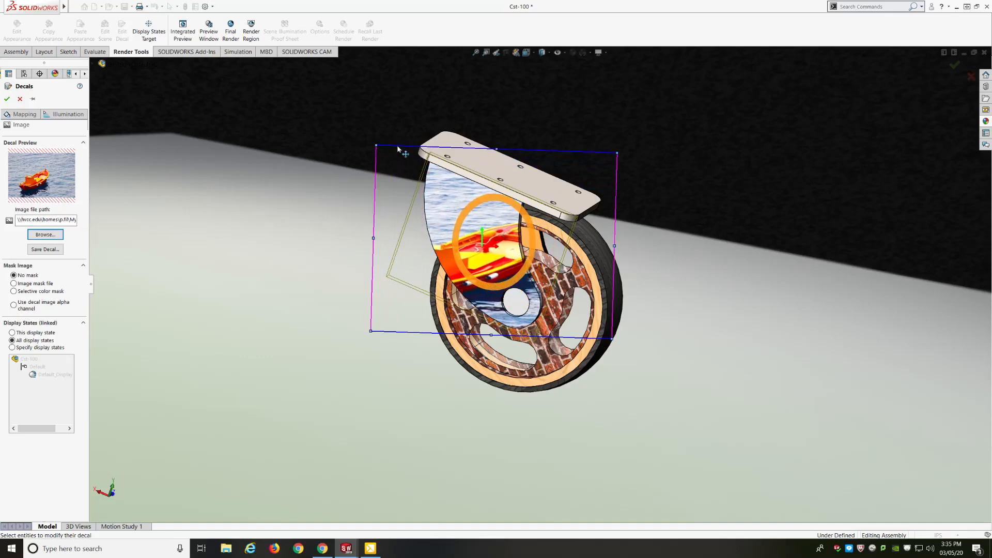
left_click_drag(484, 248, 521, 272)
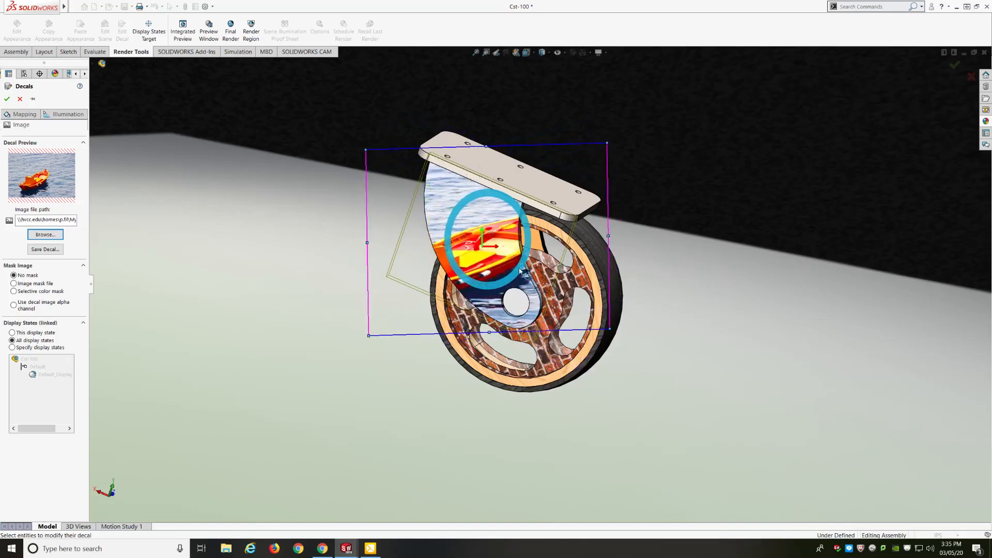
middle_click_drag(662, 270, 636, 279)
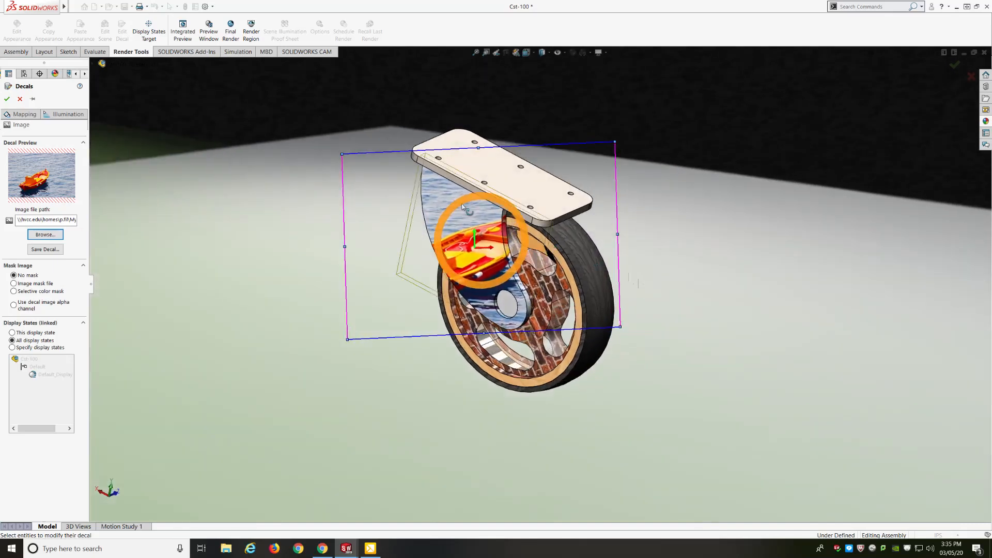
left_click(7, 99)
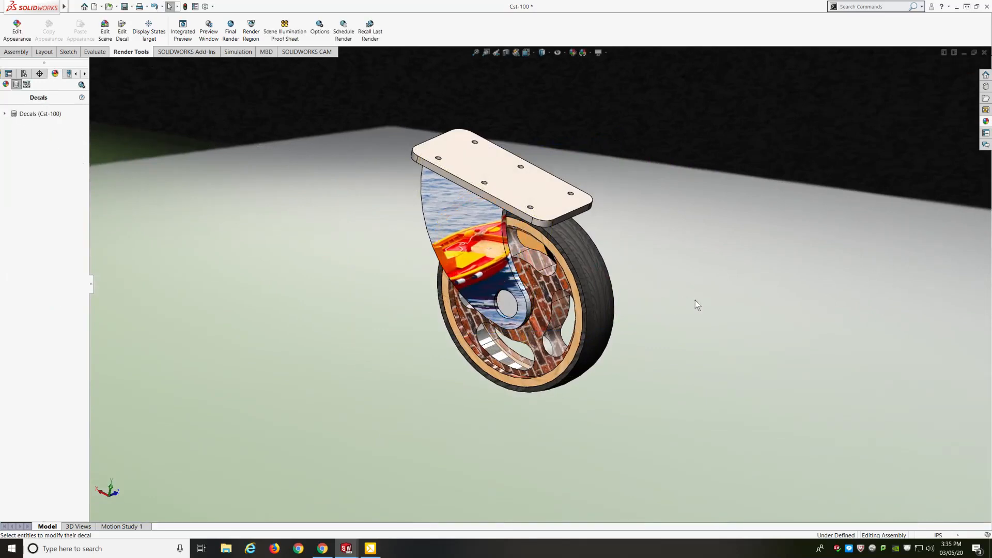
middle_click_drag(695, 299, 707, 258)
middle_click_drag(510, 288, 481, 292)
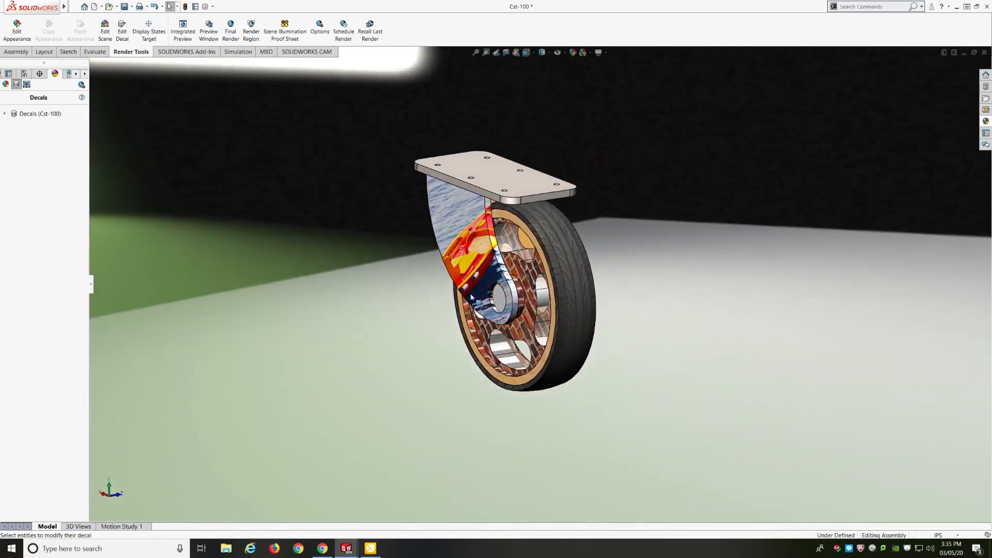
middle_click_drag(612, 265, 613, 295)
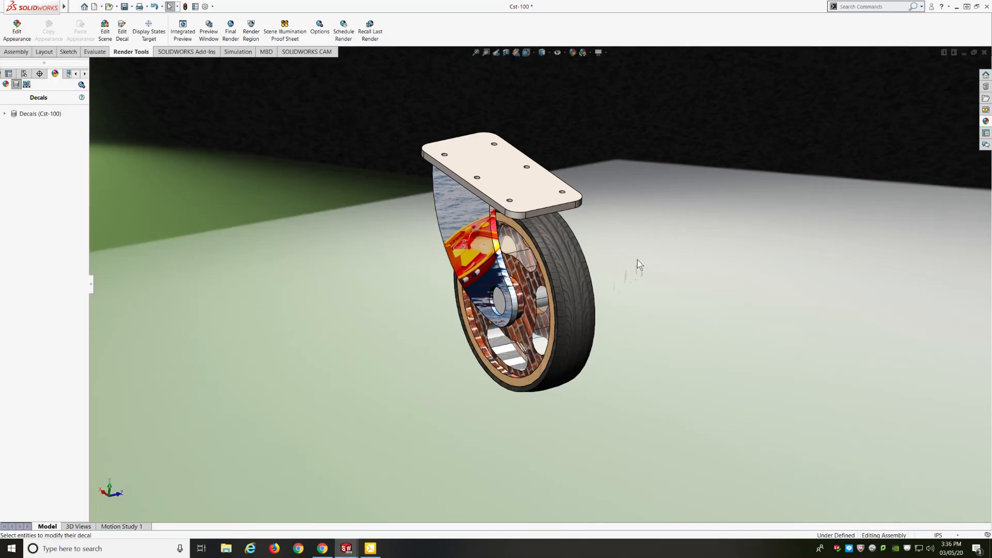
mouse_move(637, 259)
middle_mouse_down()
mouse_move(620, 259)
mouse_move(640, 244)
middle_mouse_up()
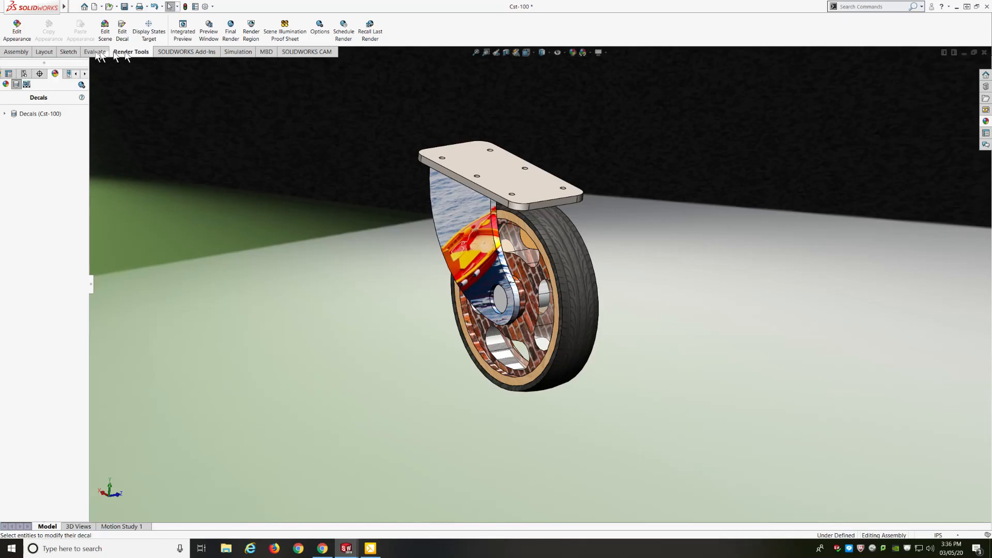
Check among the available SOLIDWORKS add-ins that PhotoView 360 is turned on
left_click(22, 54)
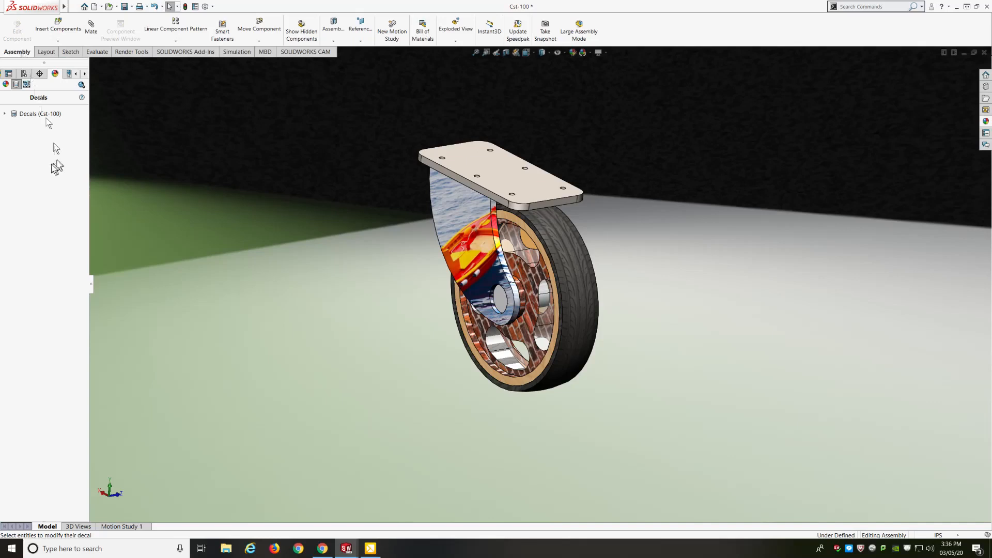
left_click(8, 73)
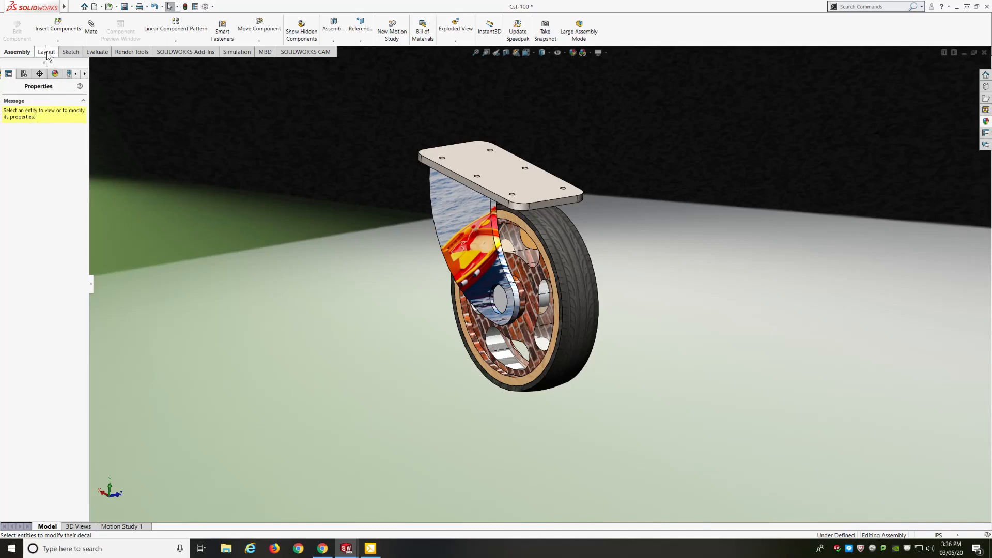
left_click(187, 53)
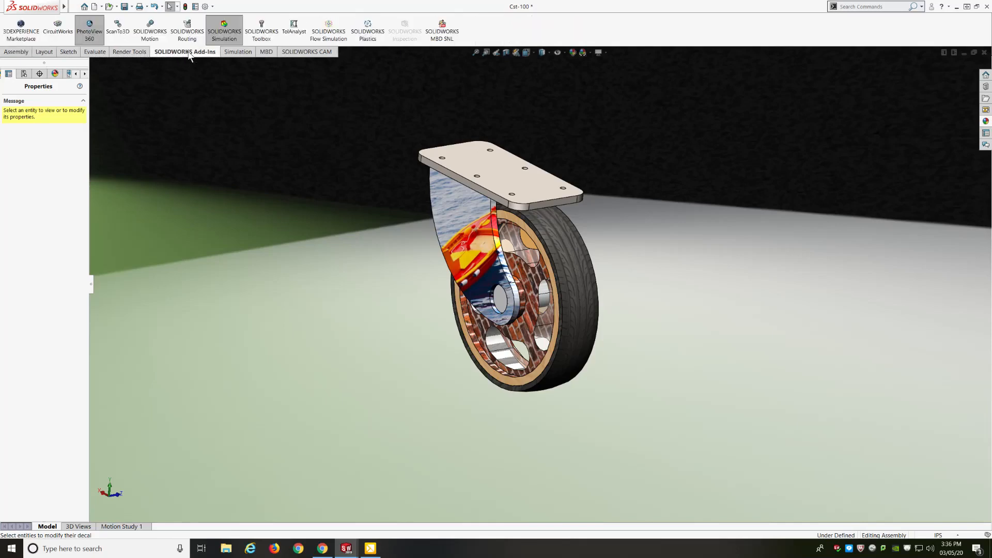
left_click(90, 32)
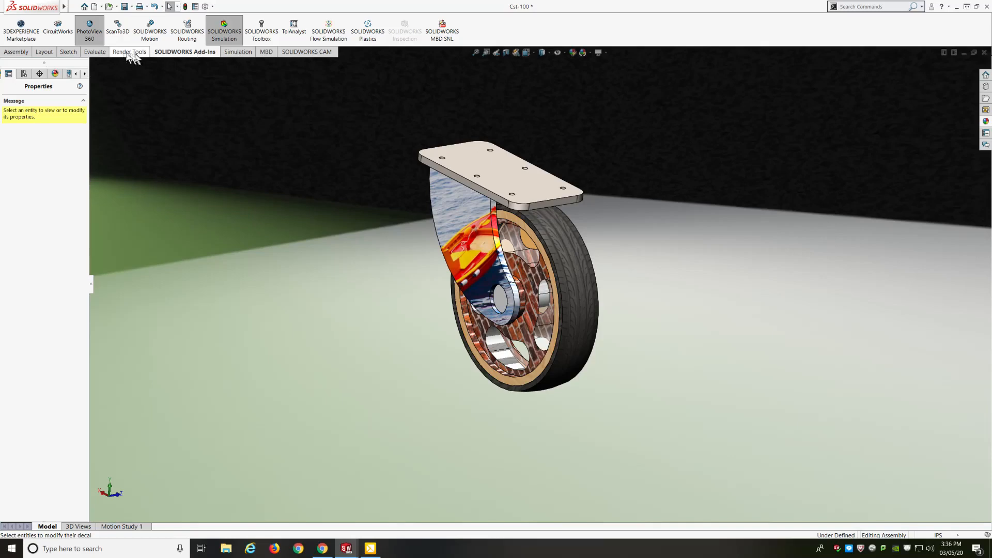